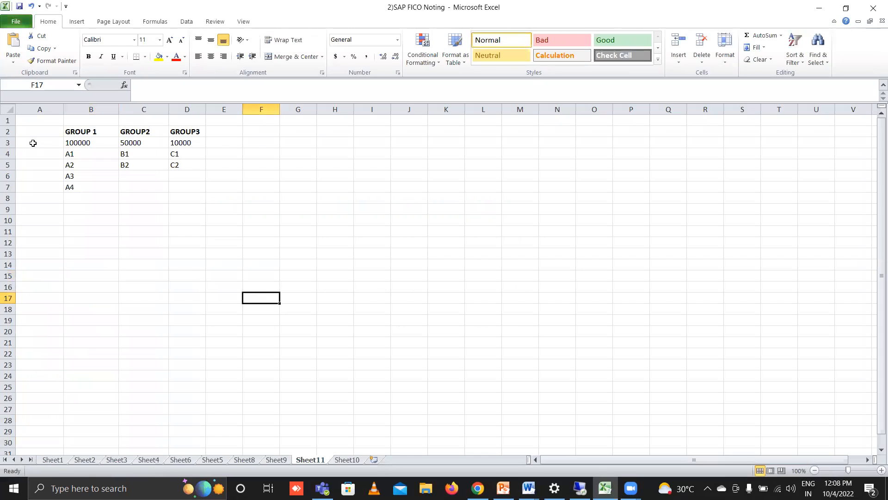
Step: Examine the GROUP 1, GROUP2 and GROUP3 headings and the amount limit under each on Sheet11
click(89, 132)
click(168, 132)
click(180, 133)
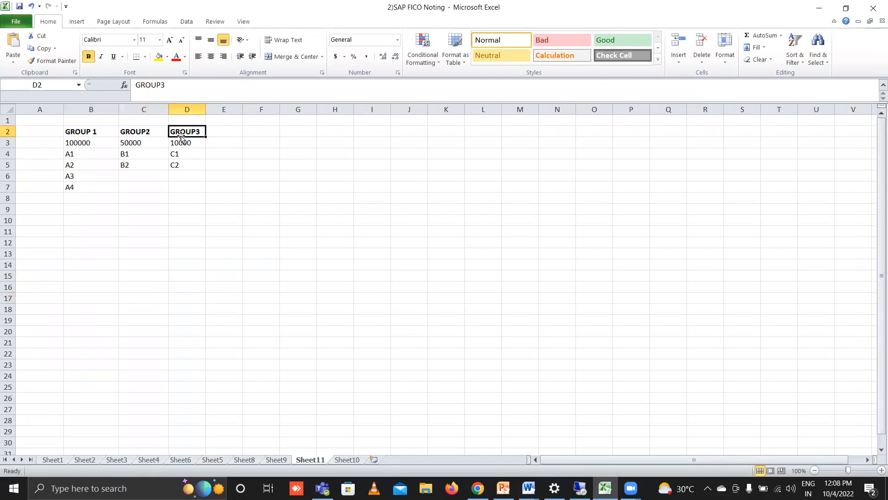
click(85, 135)
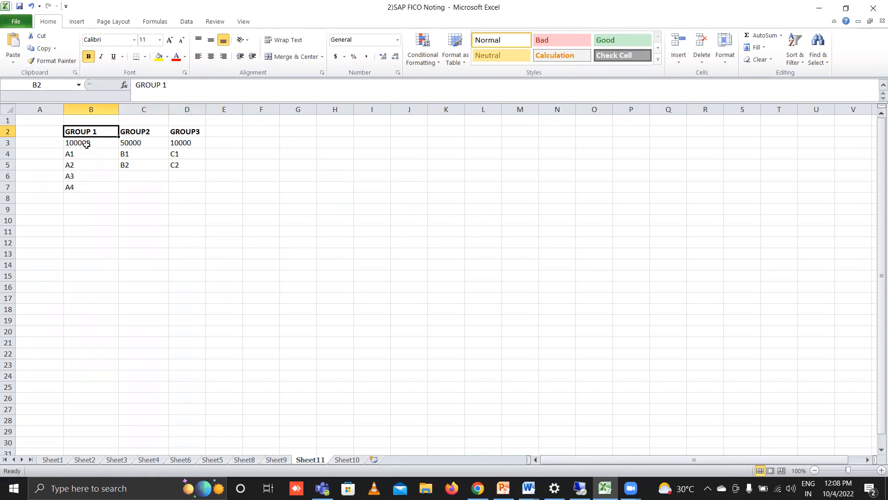
click(87, 145)
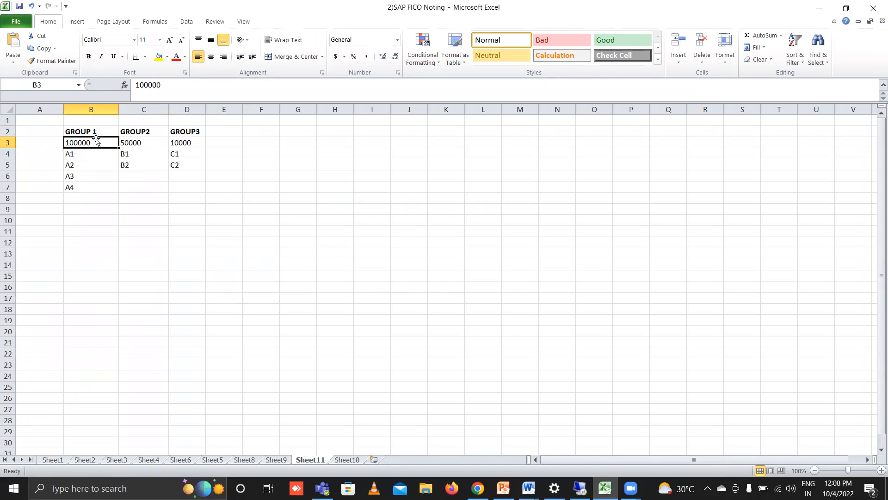
click(144, 142)
click(182, 143)
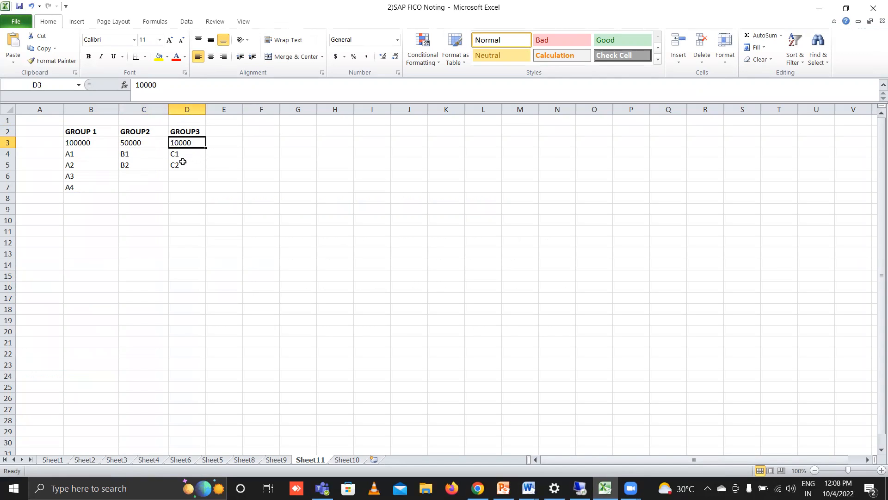
click(81, 143)
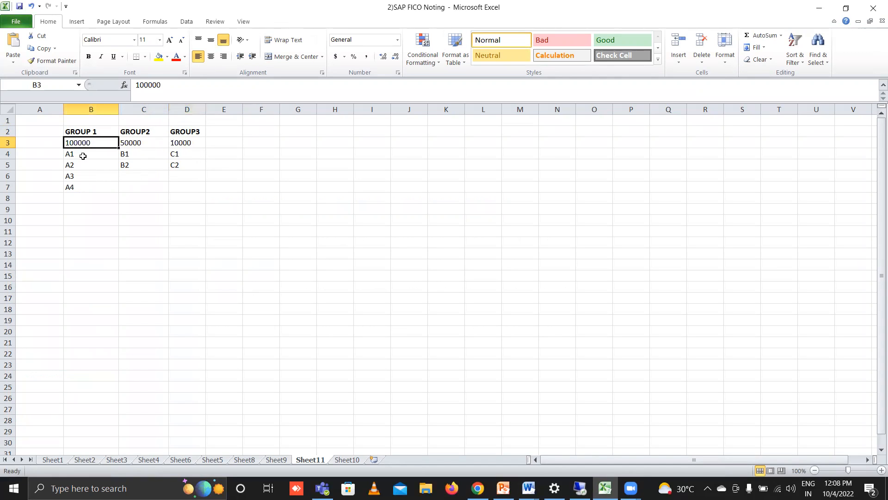
Step: Examine the members listed under each of the three groups, comparing GROUP2 and GROUP3 with their amount limits
click(83, 155)
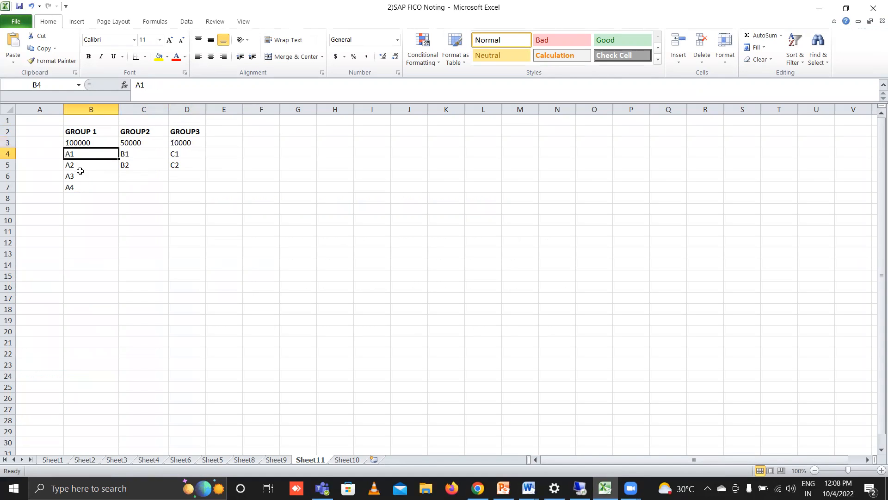
click(82, 194)
drag(79, 231, 79, 153)
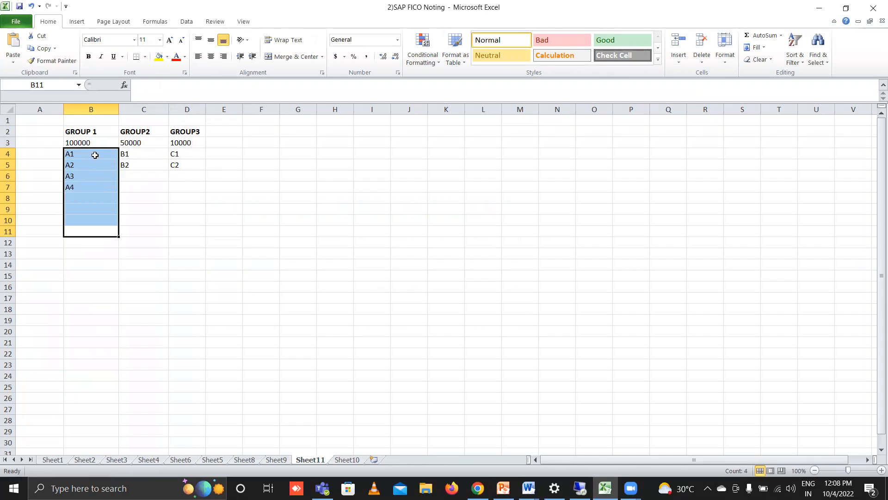
click(122, 200)
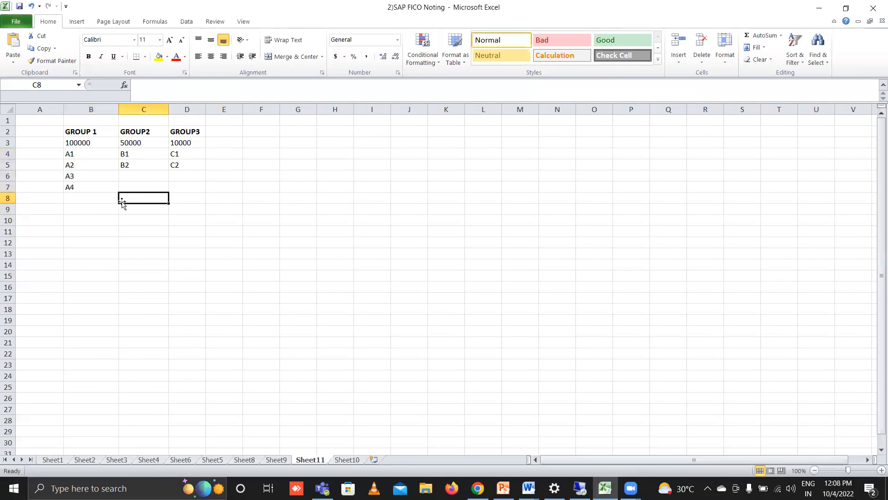
drag(146, 144, 145, 165)
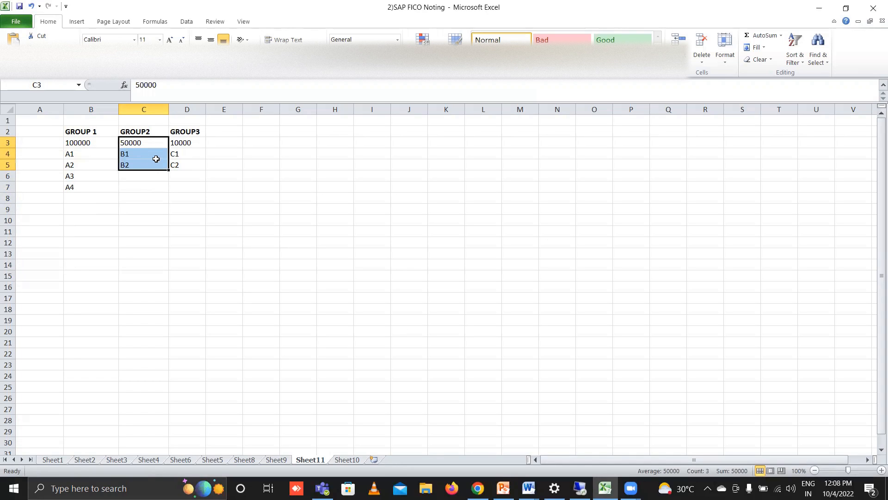
click(192, 158)
drag(191, 159, 190, 165)
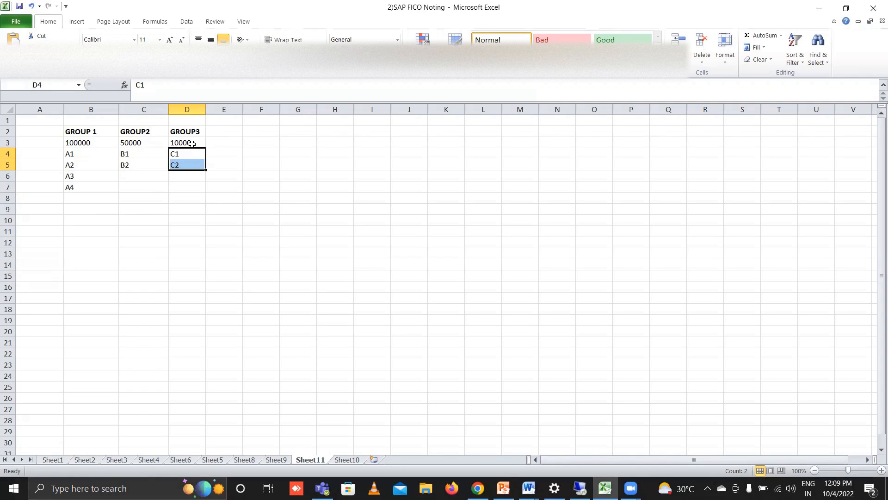
click(192, 143)
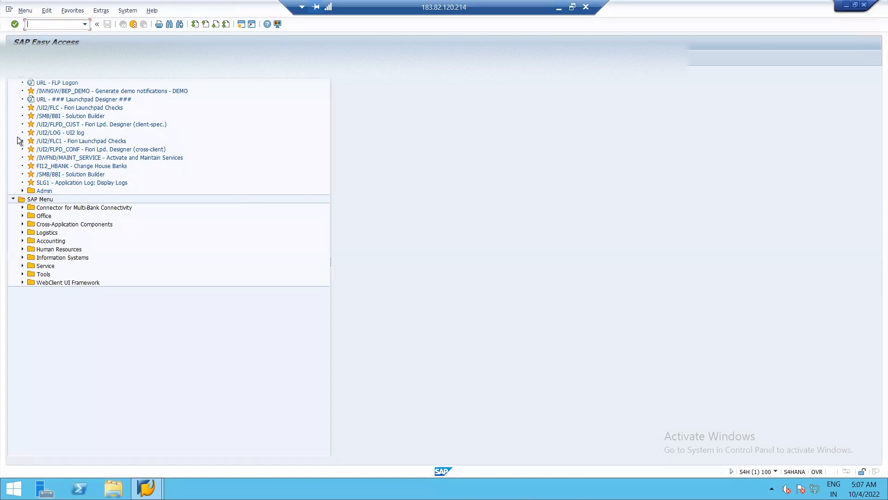
Step: Switch to the SAP session, run transaction spro and display the SAP Customizing Implementation Guide
text(spro)
key(Return)
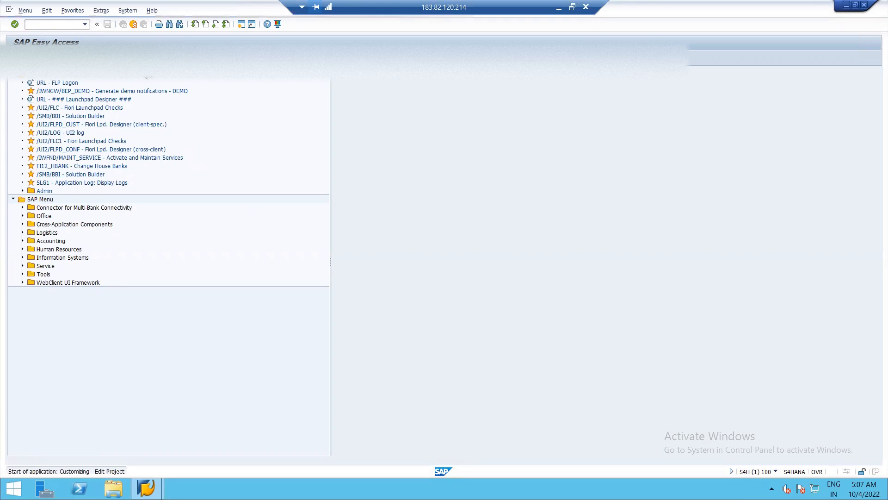
click(41, 57)
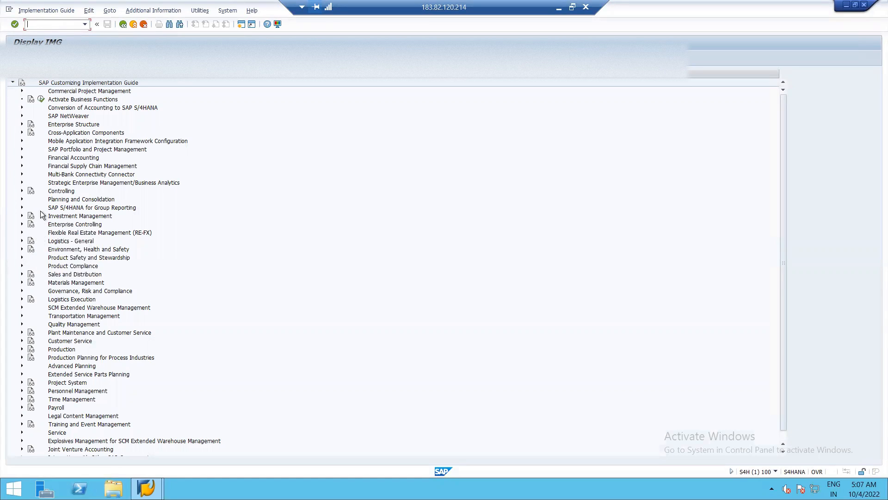
Step: Expand Financial Accounting, General Ledger Accounting, Business Transactions, Open Item Clearing and Clearing Differences in the implementation guide
click(21, 157)
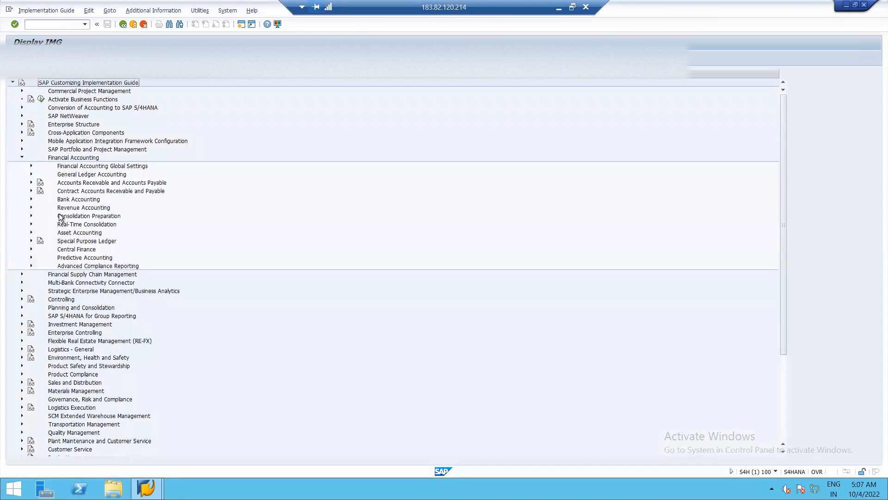
click(31, 174)
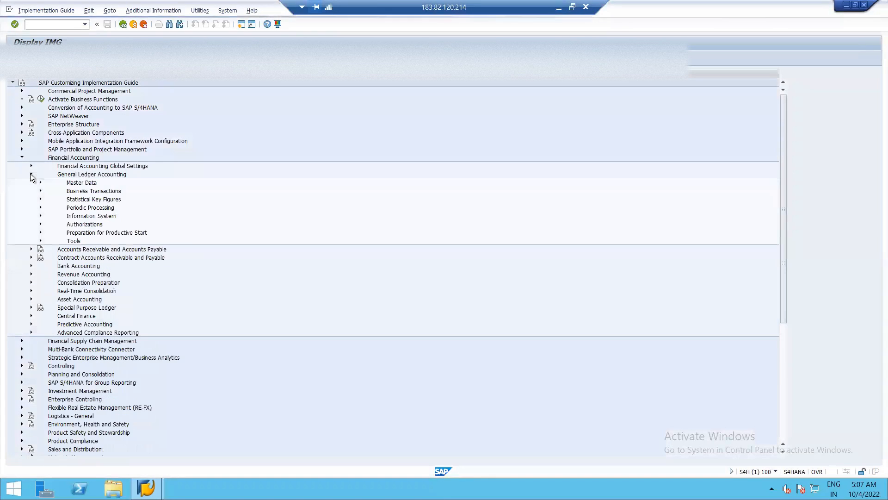
click(40, 191)
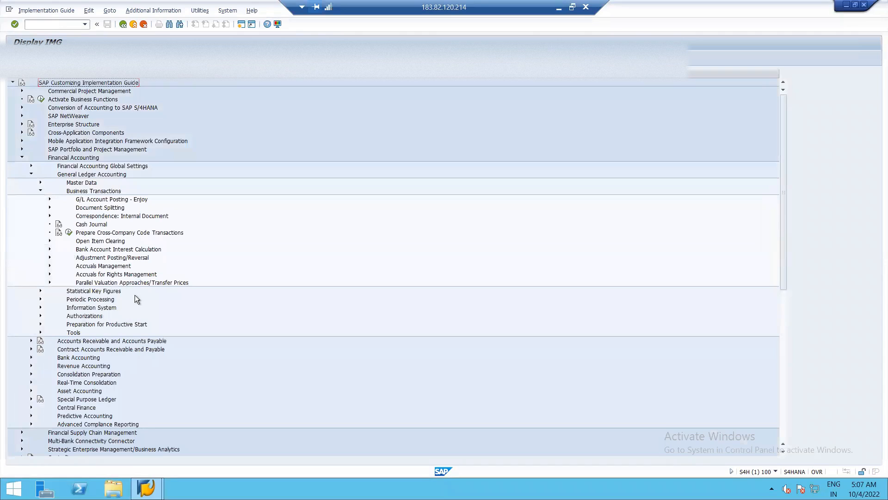
click(49, 240)
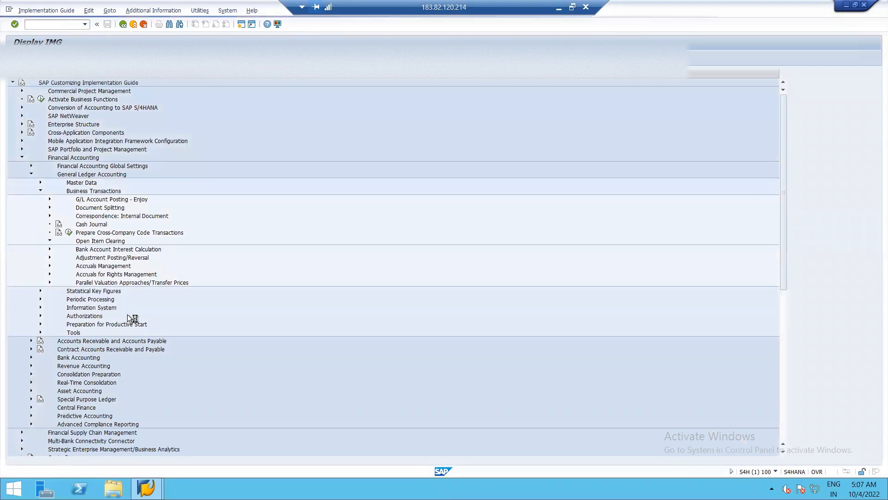
click(58, 298)
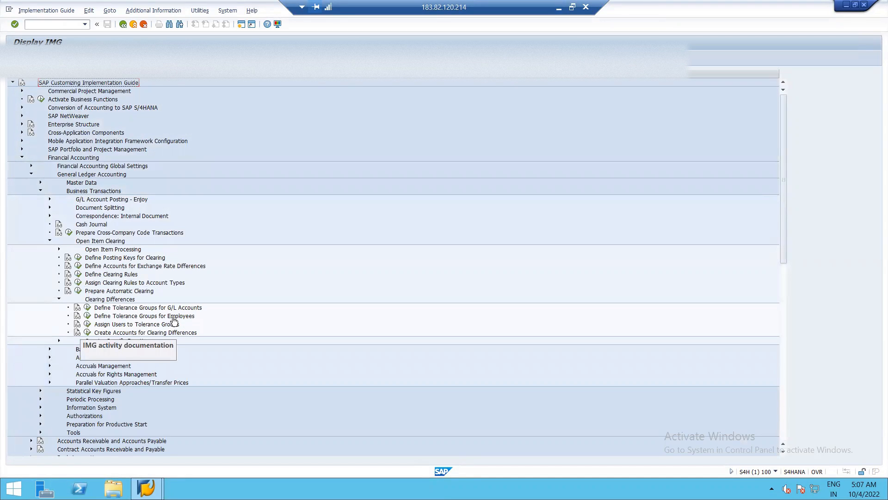
click(86, 316)
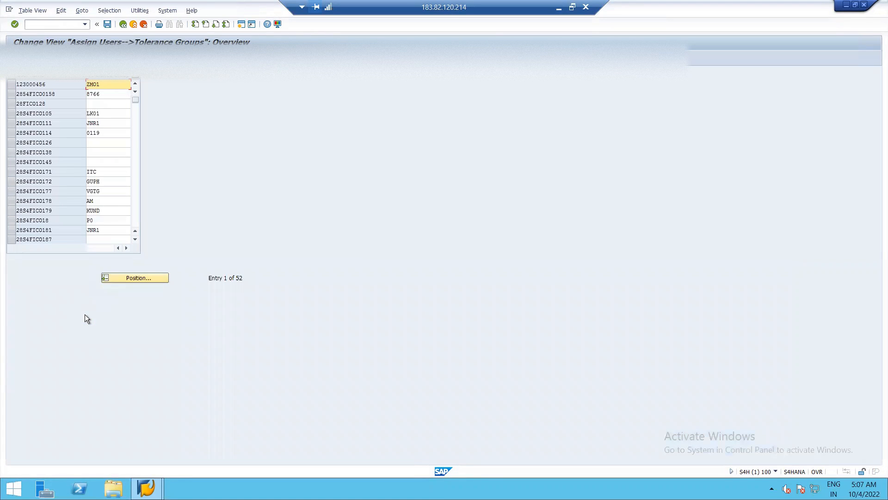
scroll(89, 223, down, 2)
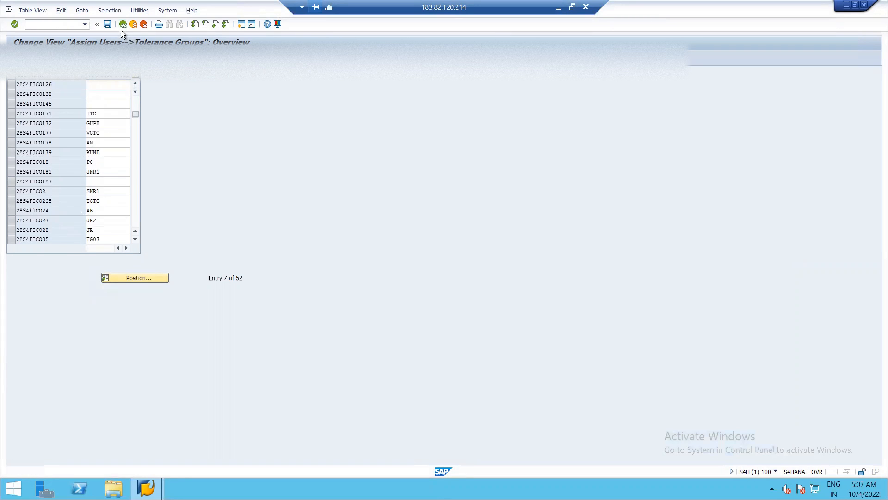
click(121, 28)
Step: Open the employee tolerance group details for company code FI02 and examine the upper limits per document and per open item
click(88, 307)
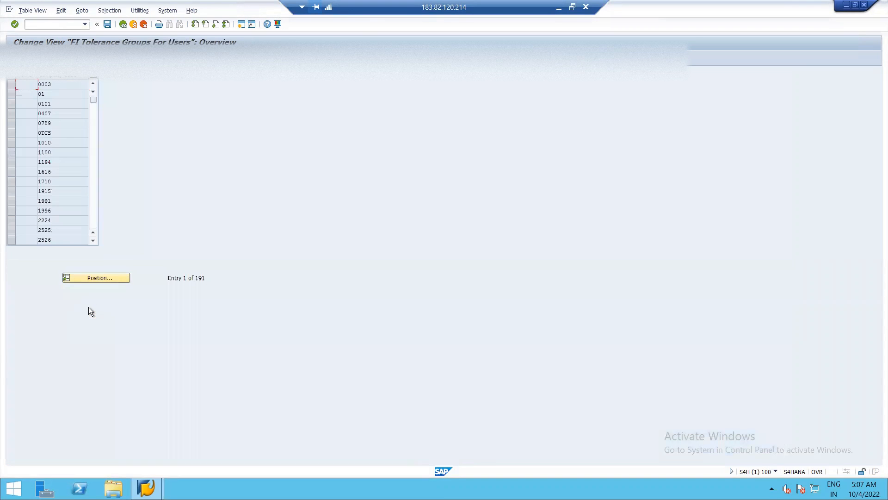
scroll(58, 176, down, 10)
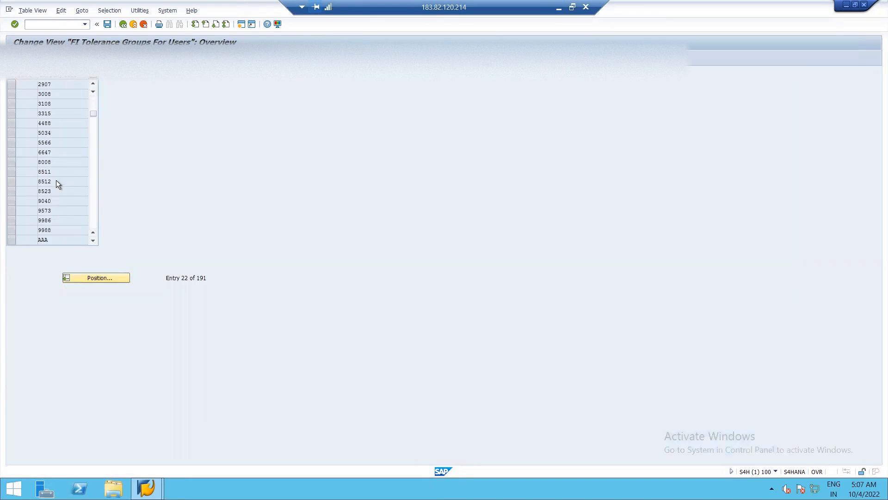
scroll(58, 178, down, 7)
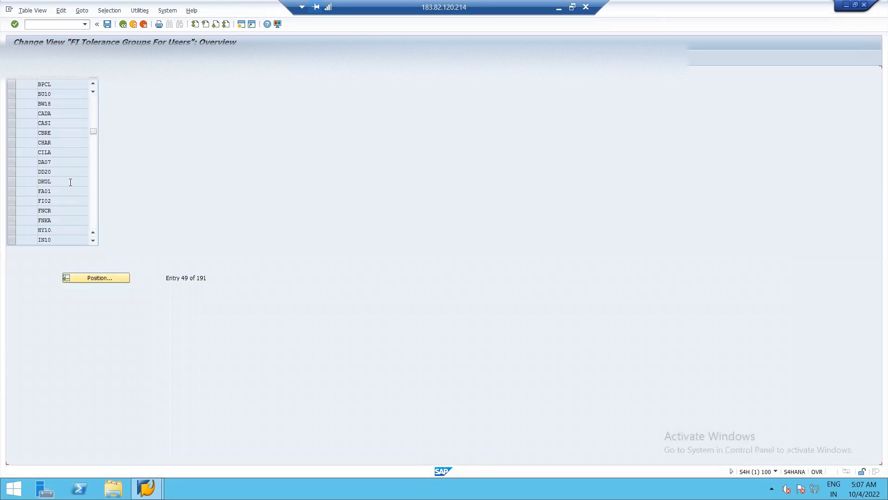
scroll(64, 167, down, 1)
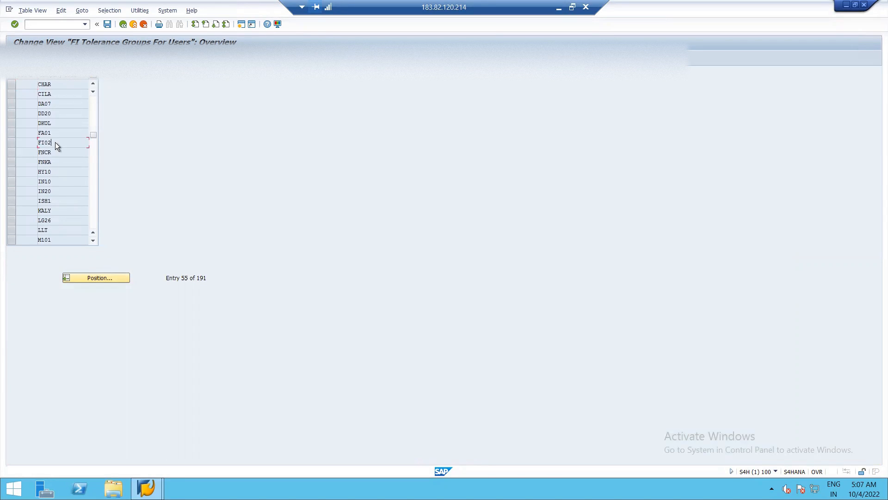
double_click(54, 142)
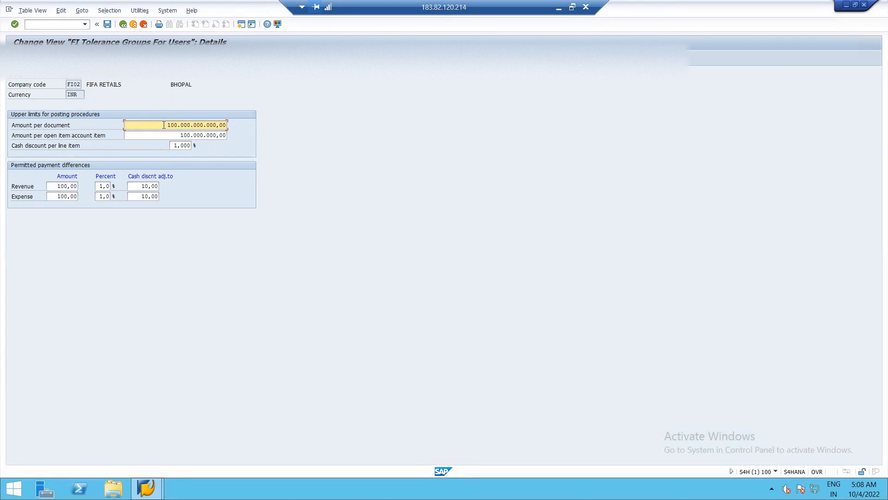
drag(166, 125, 235, 123)
click(154, 126)
click(176, 136)
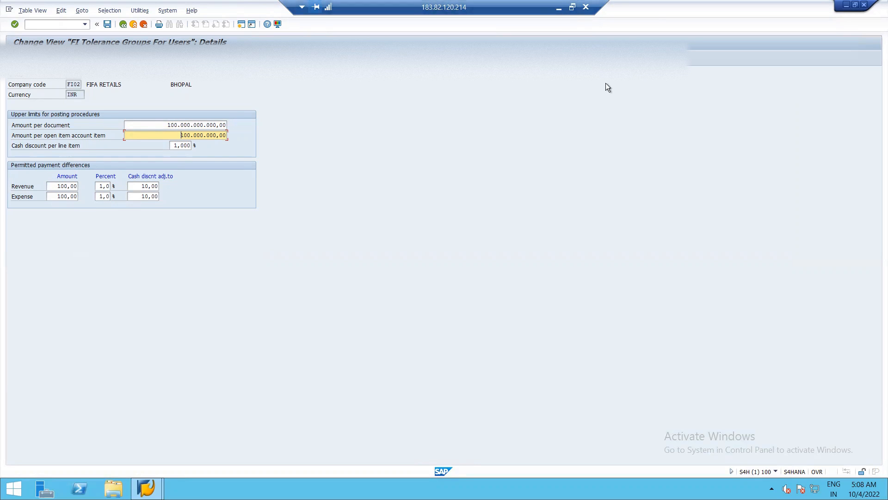
Step: Switch to the Excel notes and enter the entry labels "purchase" in B16 and "To cah" in B17
click(559, 9)
click(92, 286)
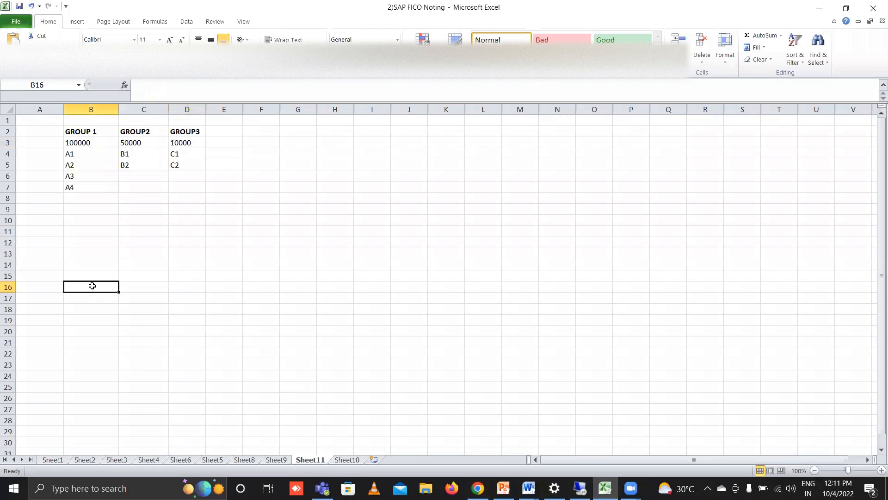
text(purchase)
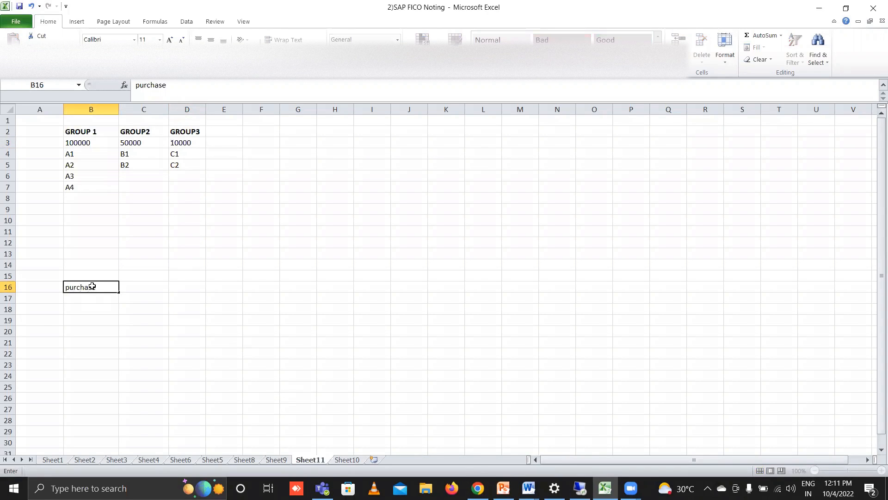
key(Return)
text(t)
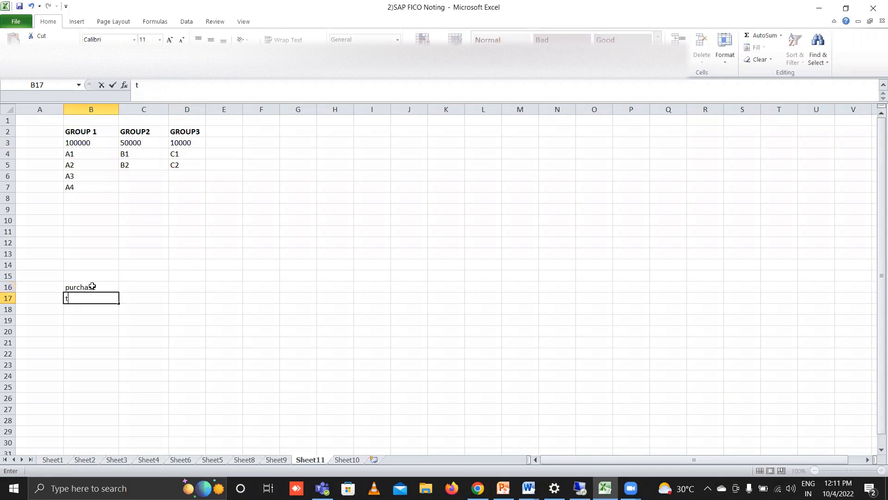
text(o cas)
key(BackSpace)
key(BackSpace)
key(BackSpace)
key(BackSpace)
key(BackSpace)
key(BackSpace)
text(B)
key(BackSpace)
text(To cah)
key(Tab)
Step: Enter the amounts 1000 in C16, 950 in D17 and 50 in D18
key(Up)
text(1000)
key(Down)
key(Right)
text(950)
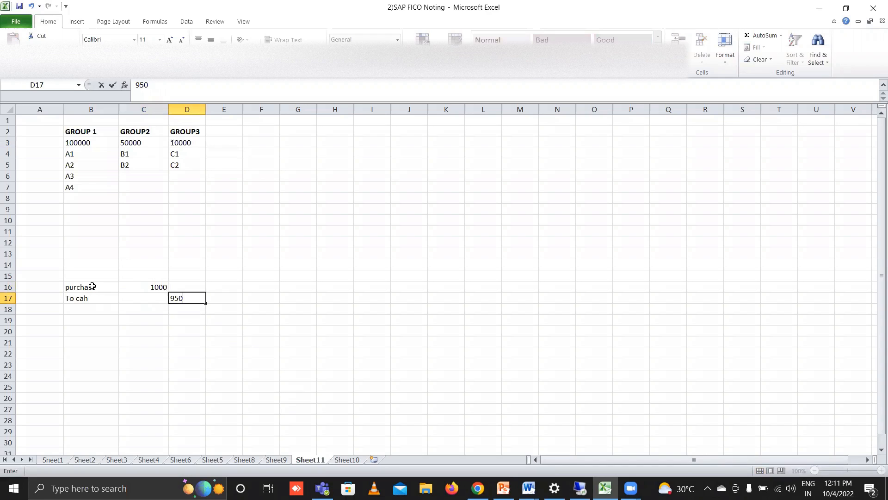
key(Return)
text(50)
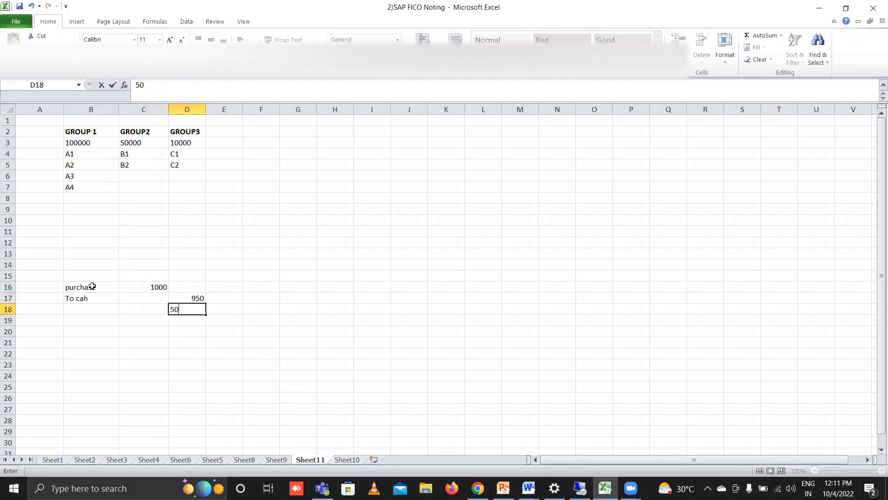
click(185, 339)
click(194, 314)
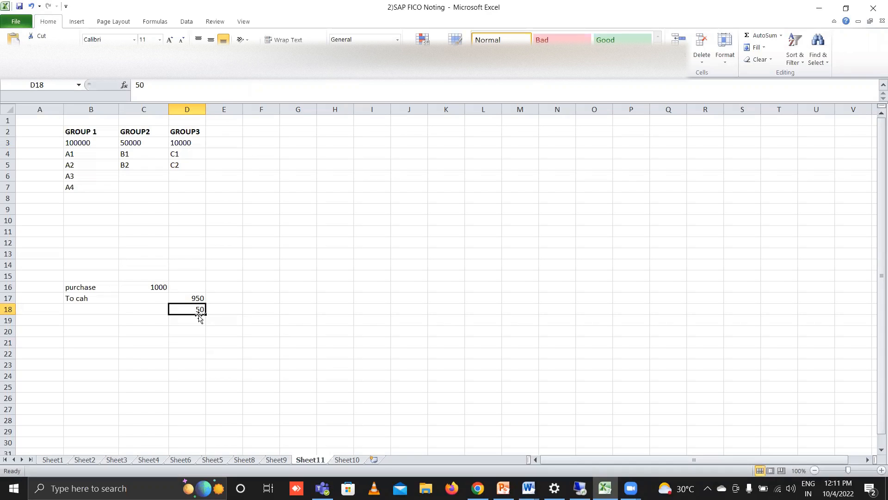
click(200, 341)
click(196, 309)
Step: Switch to SAP, dismiss the connections window, check FI02's permitted revenue payment difference, and return to the 50 entry in Excel
click(526, 445)
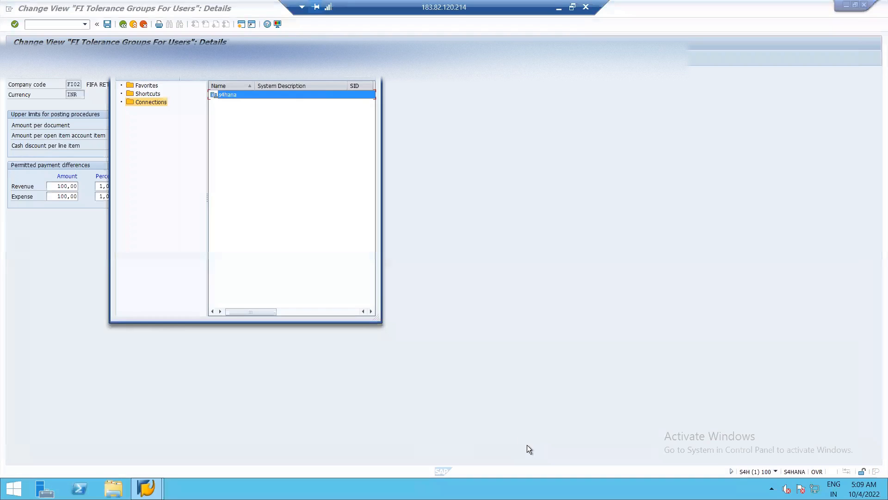
click(379, 126)
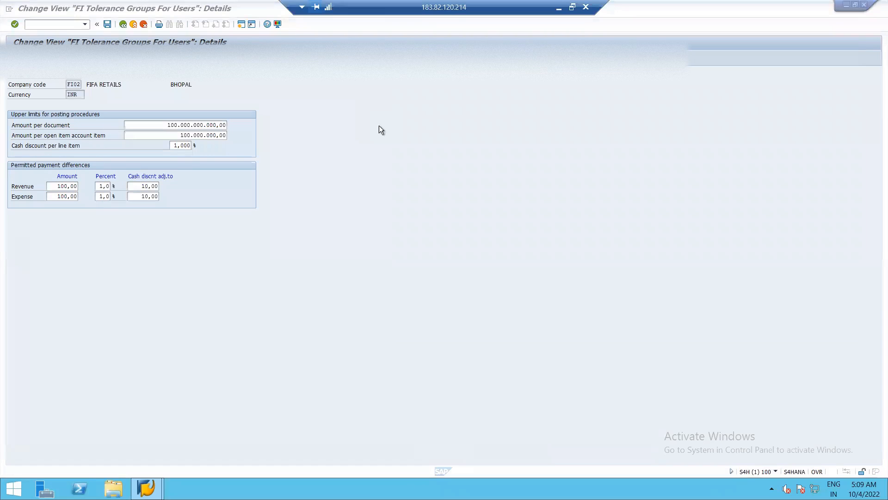
click(61, 186)
key(alt+Tab)
click(559, 9)
click(211, 313)
click(196, 314)
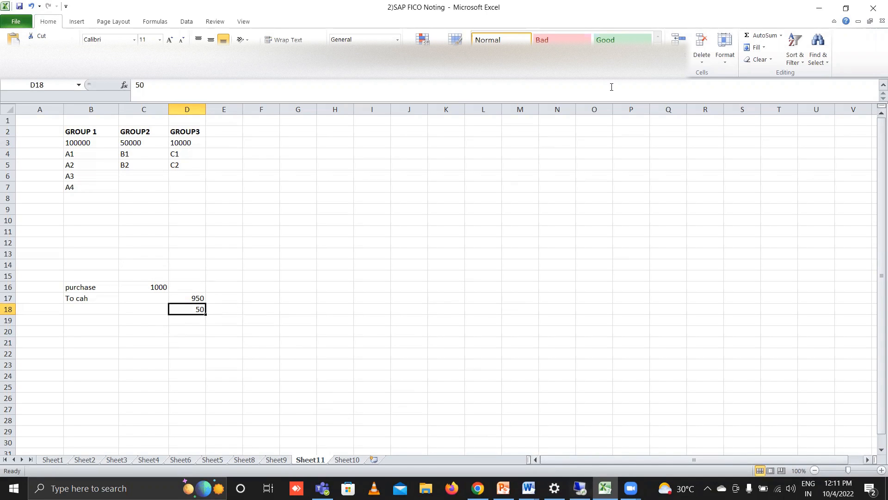
Step: Switch from Excel to SAP, leave the FI02 employee tolerance details, and open the assignment of users to tolerance groups
click(822, 7)
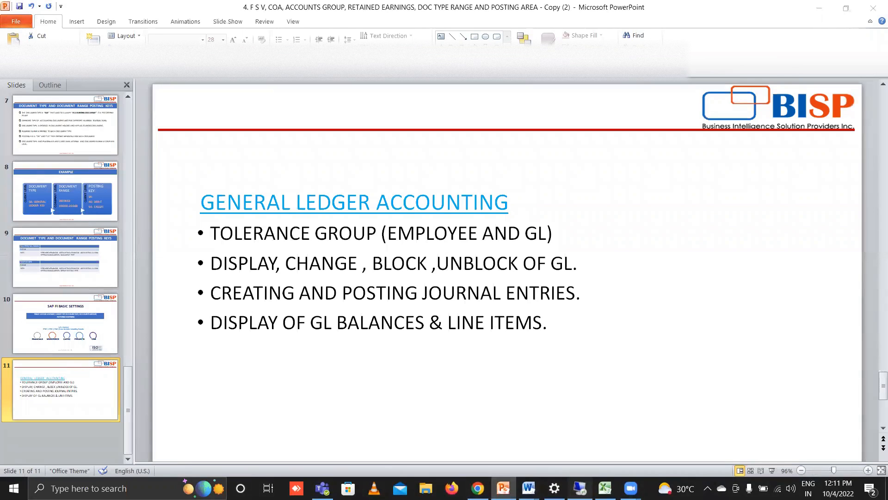
click(579, 488)
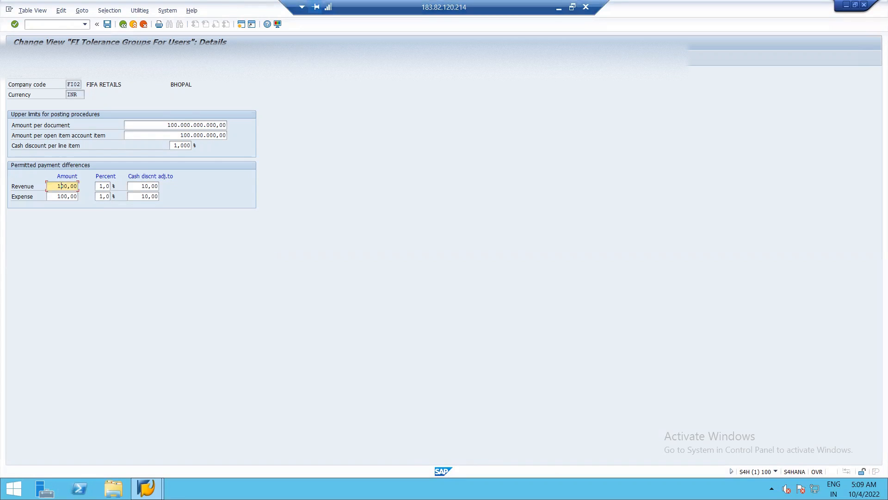
click(123, 24)
click(122, 24)
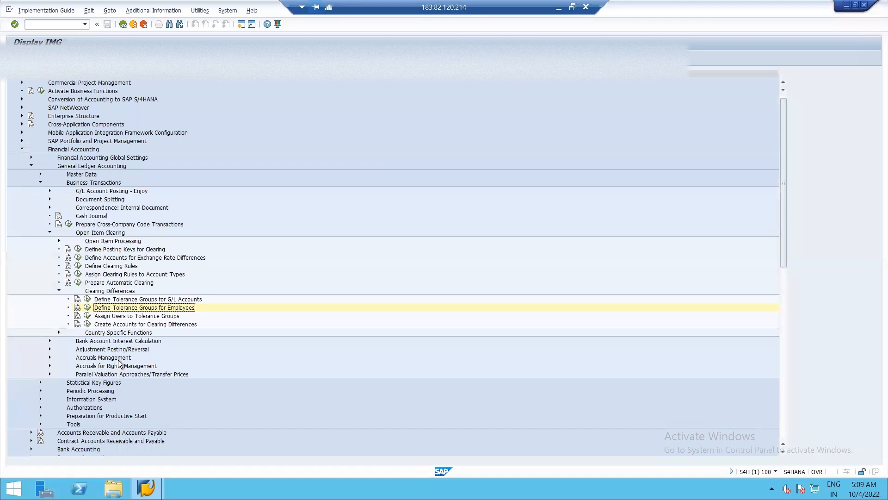
click(87, 316)
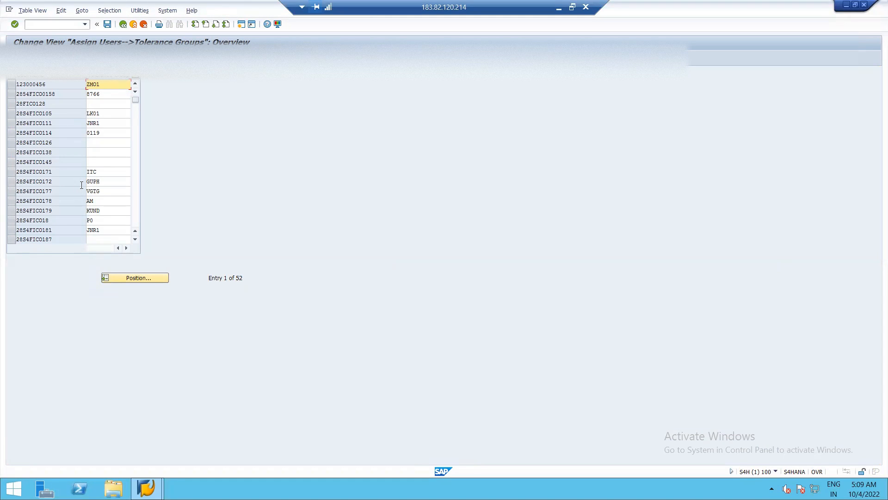
Step: Assign FI02's blank tolerance group to user 28S4FICO38, save, and return to the implementation guide
scroll(77, 201, down, 2)
scroll(71, 213, down, 1)
click(72, 223)
click(98, 222)
text(fi02)
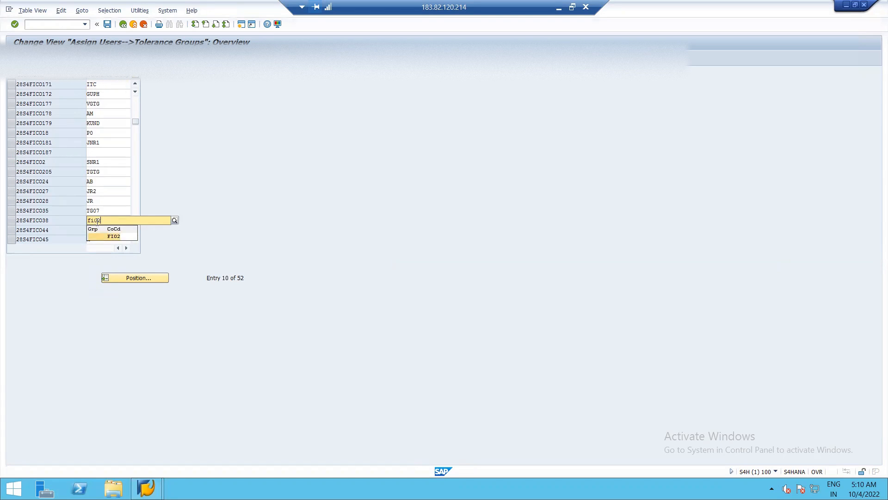
key(Return)
click(104, 24)
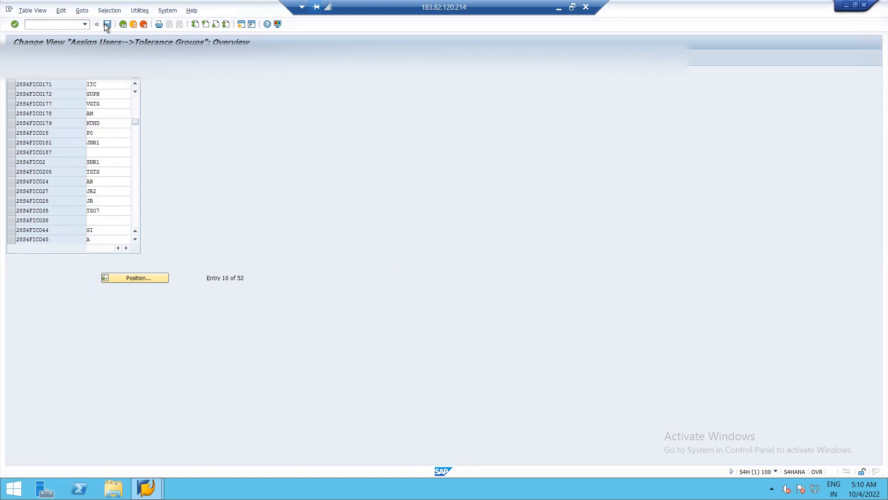
click(135, 157)
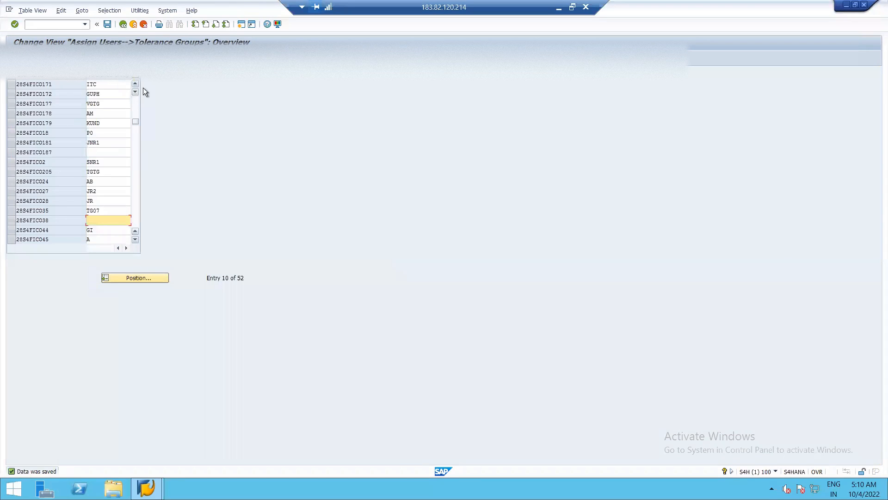
click(123, 24)
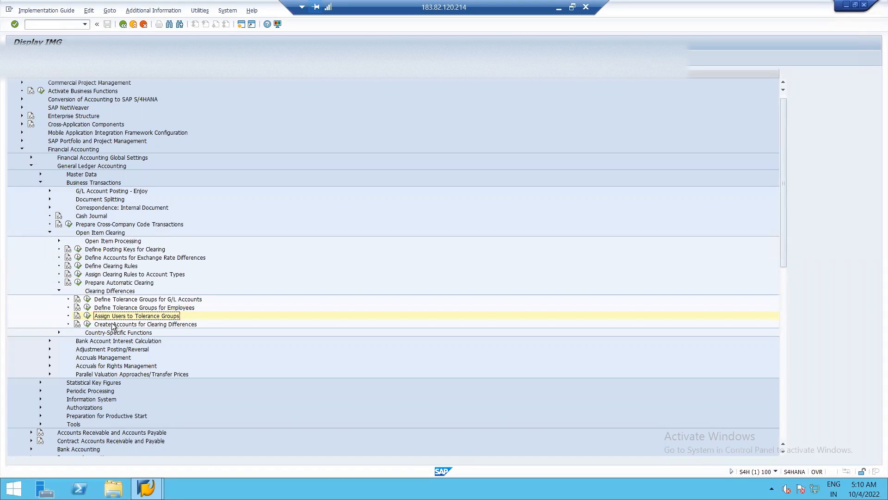
Step: Open the tolerance groups for G/L accounts and show the details of company code FI02's "TOL FOR FIFA" group
click(88, 300)
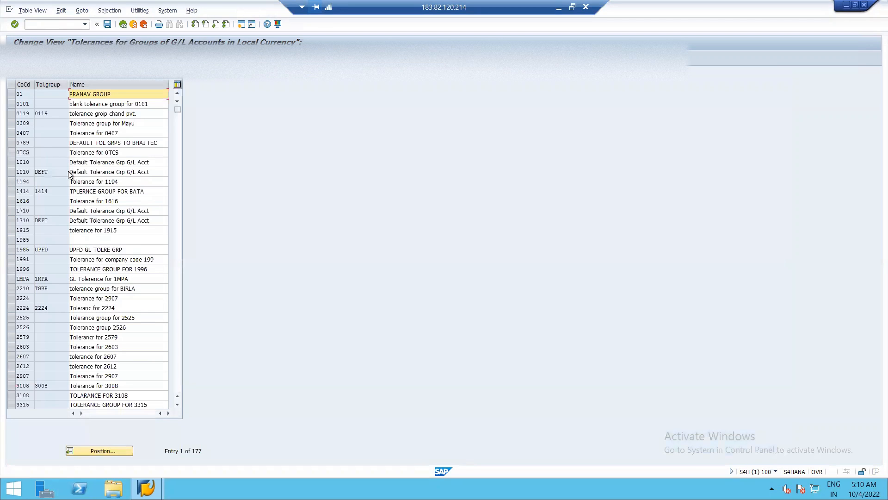
scroll(79, 329, down, 9)
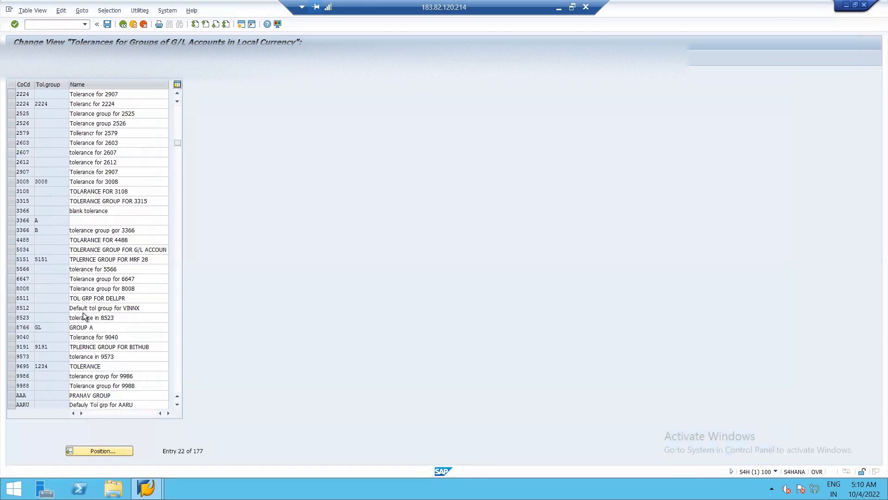
scroll(82, 321, down, 15)
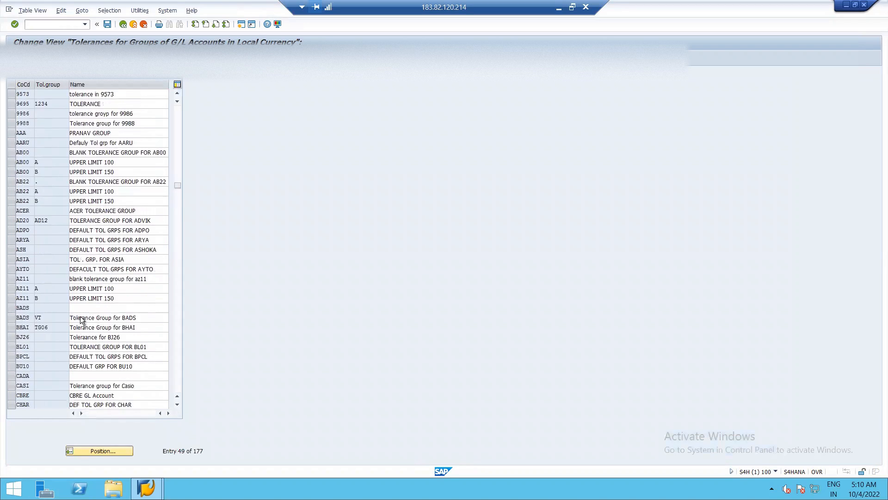
scroll(83, 326, down, 12)
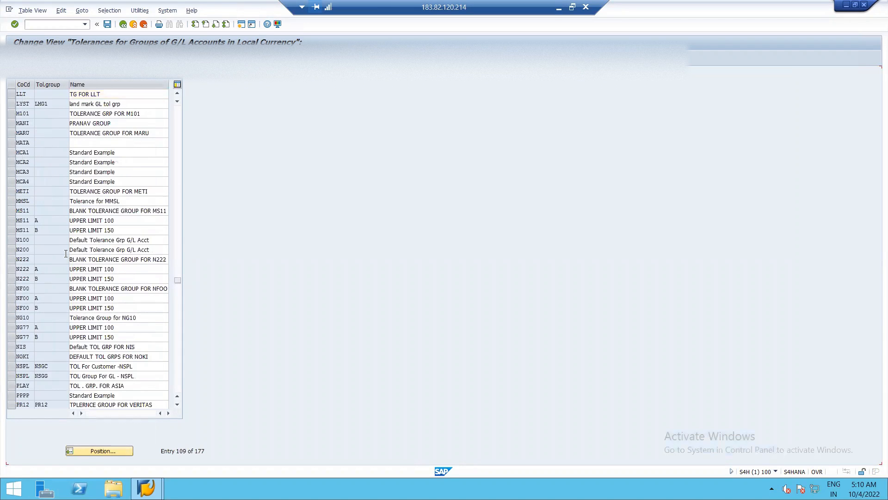
scroll(66, 253, up, 1)
scroll(65, 254, up, 1)
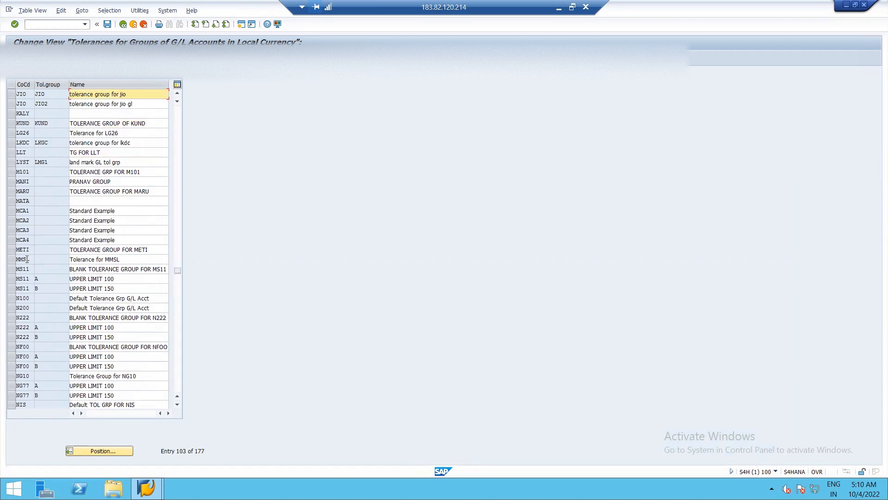
scroll(75, 190, up, 2)
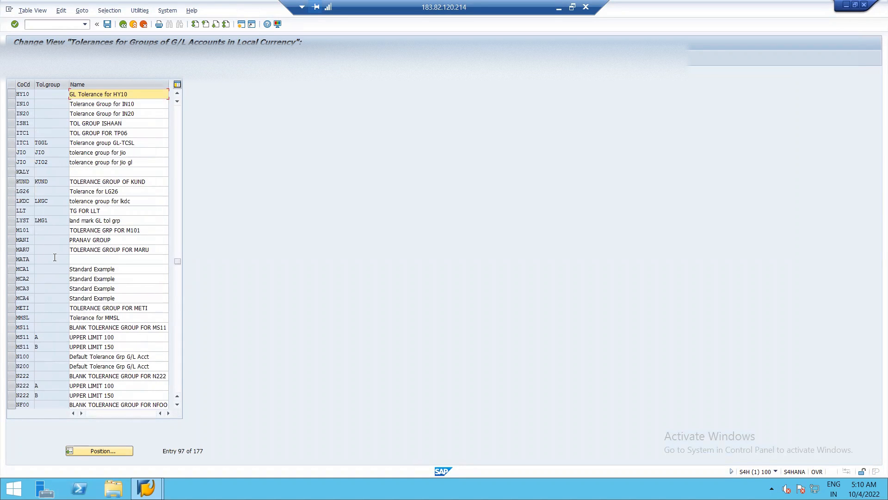
scroll(54, 258, up, 1)
scroll(54, 257, up, 2)
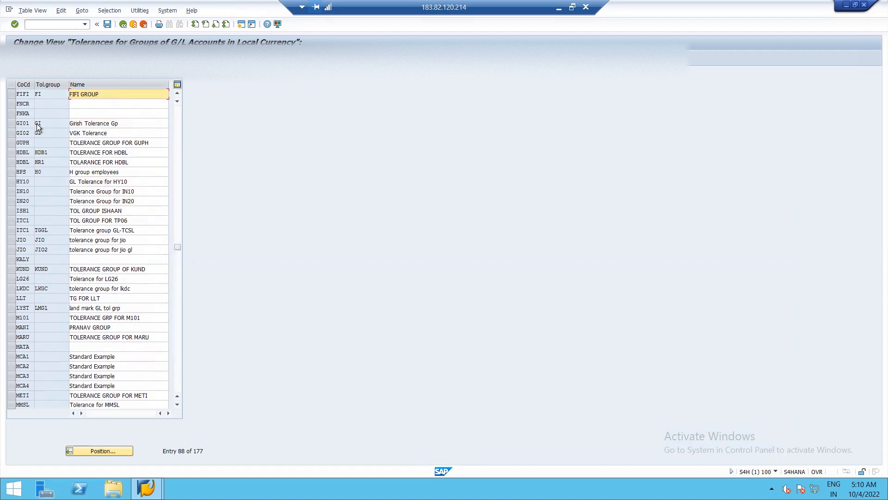
scroll(87, 178, up, 1)
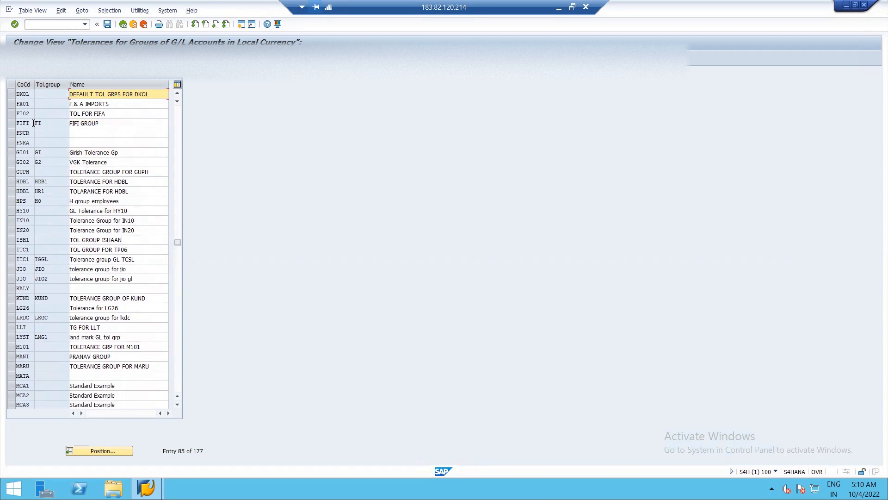
double_click(101, 113)
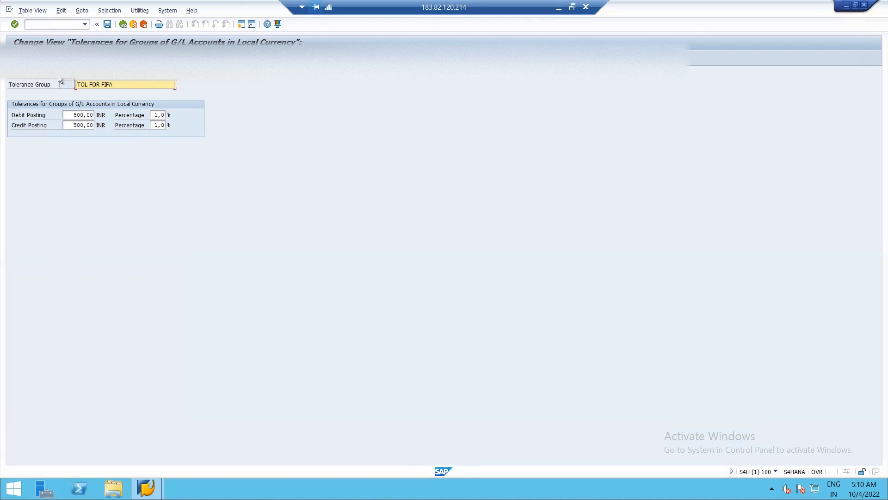
Step: Check the group's debit and credit posting tolerances, save the entry, and return to the implementation guide
click(74, 125)
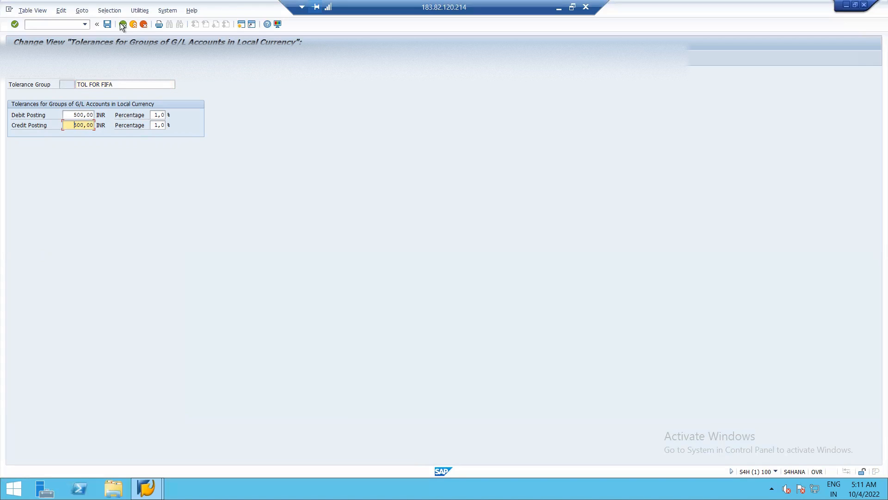
click(107, 26)
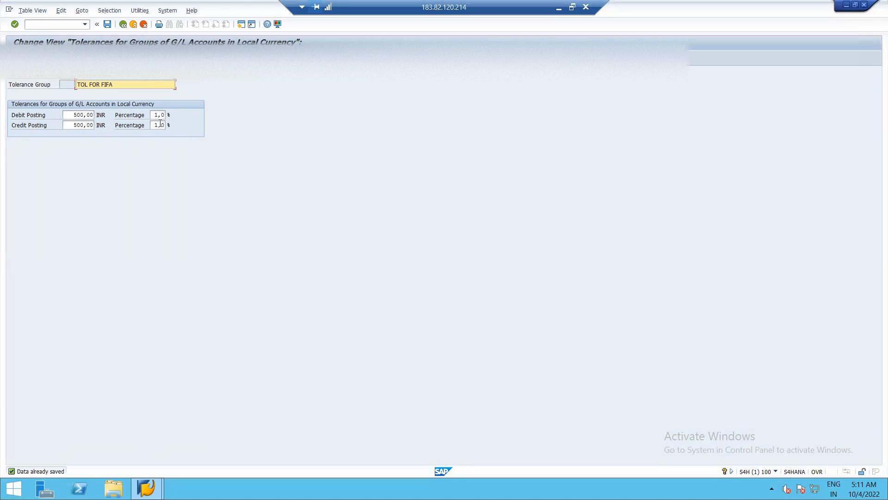
click(123, 24)
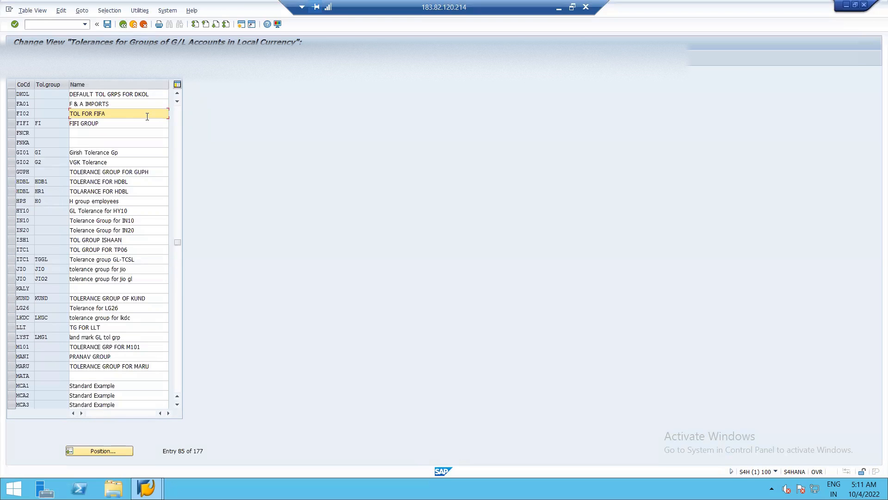
click(124, 24)
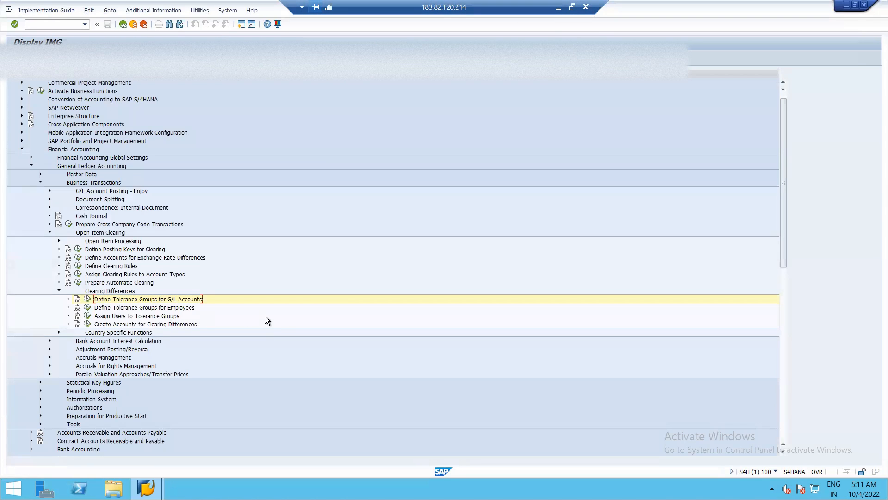
click(560, 7)
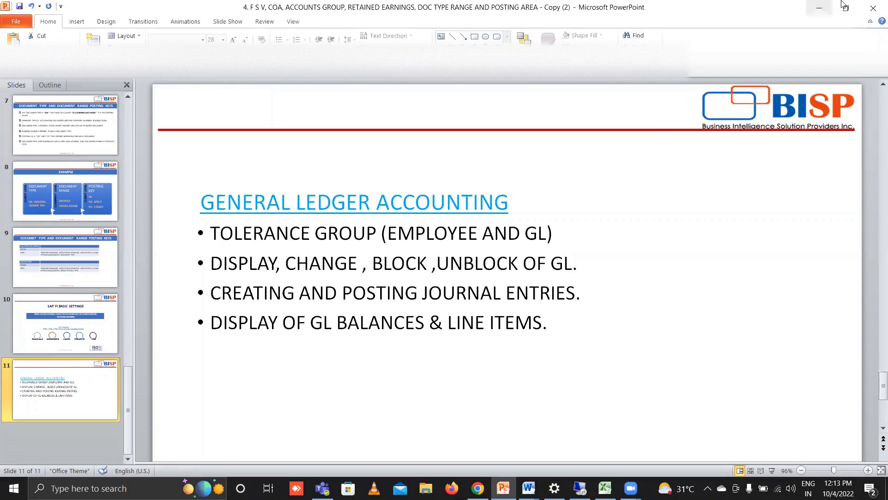
click(823, 8)
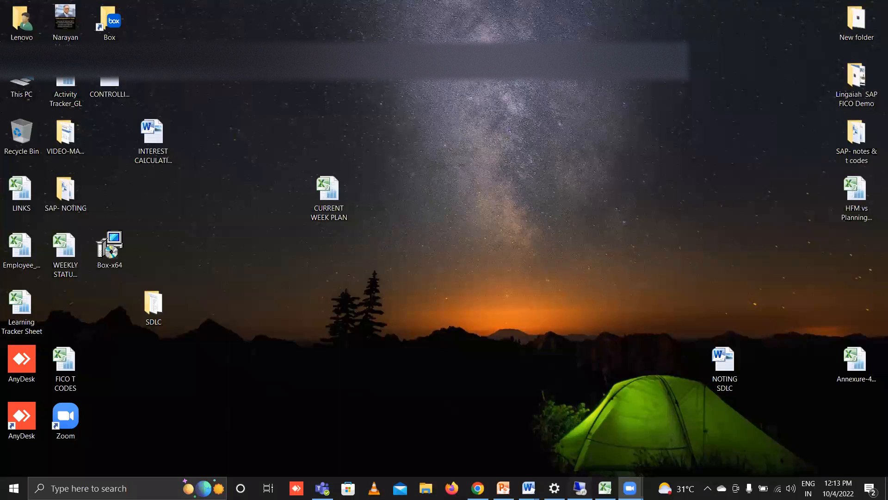
click(580, 488)
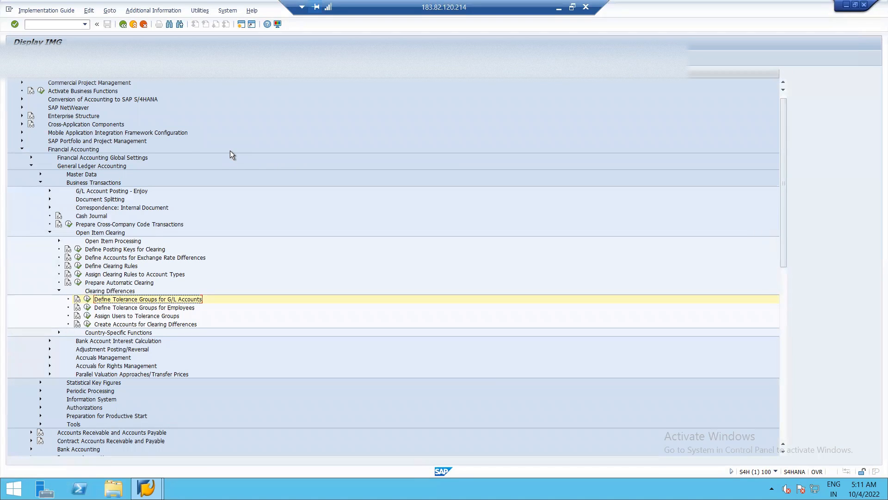
Step: Leave the implementation guide for the SAP Easy Access screen and start transaction FB50 for G/L document entry
click(123, 25)
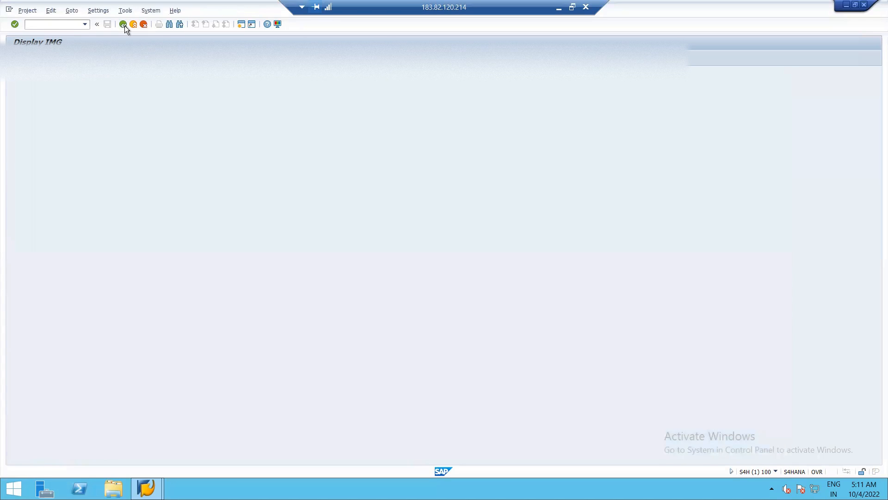
click(123, 25)
click(59, 26)
text(f)
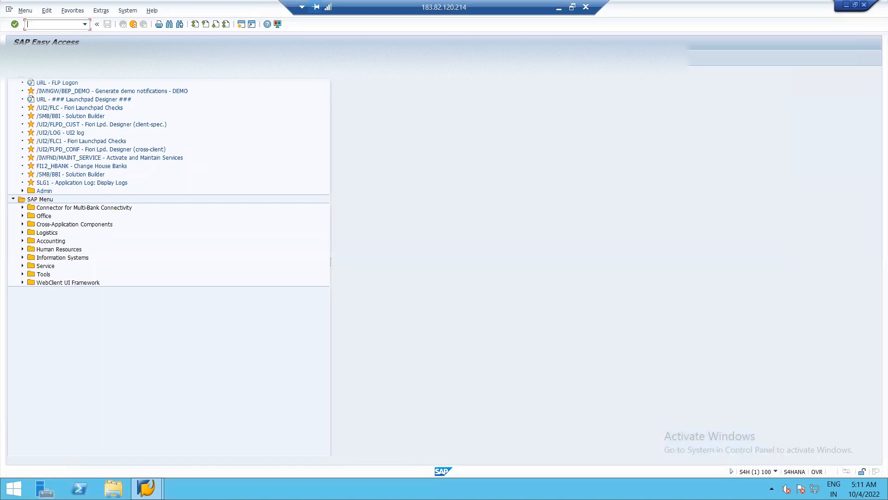
text(b50)
key(Return)
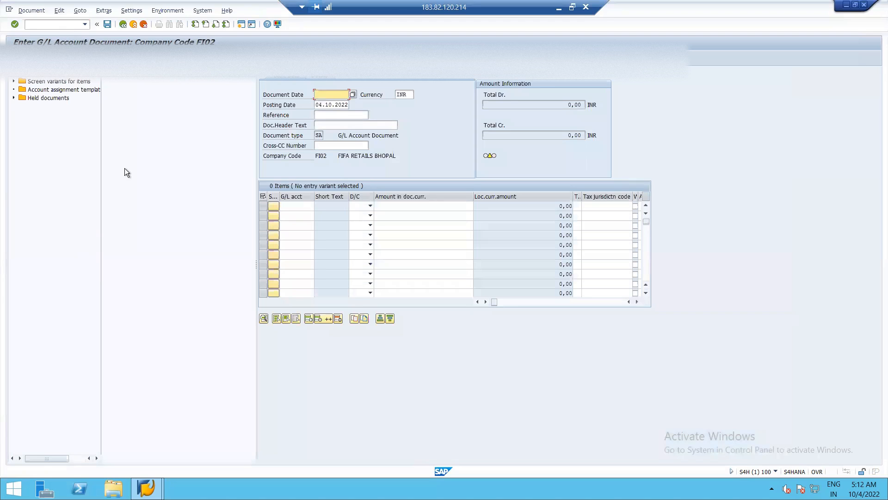
click(123, 24)
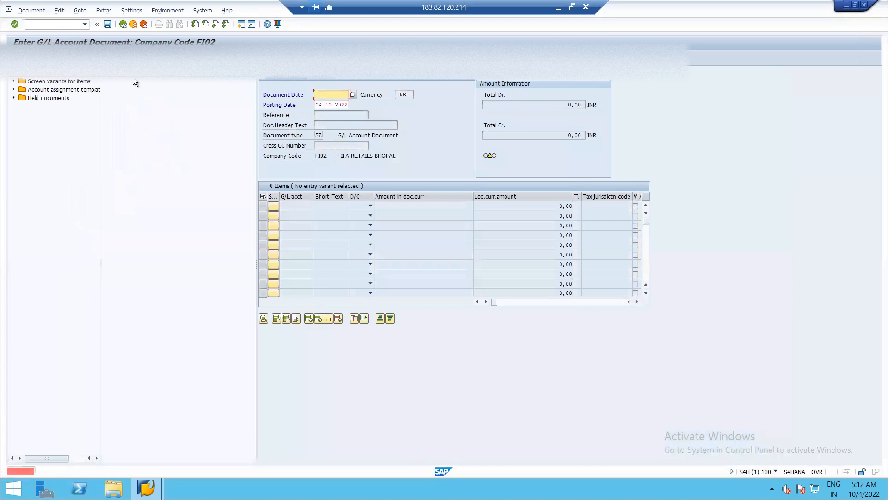
click(143, 26)
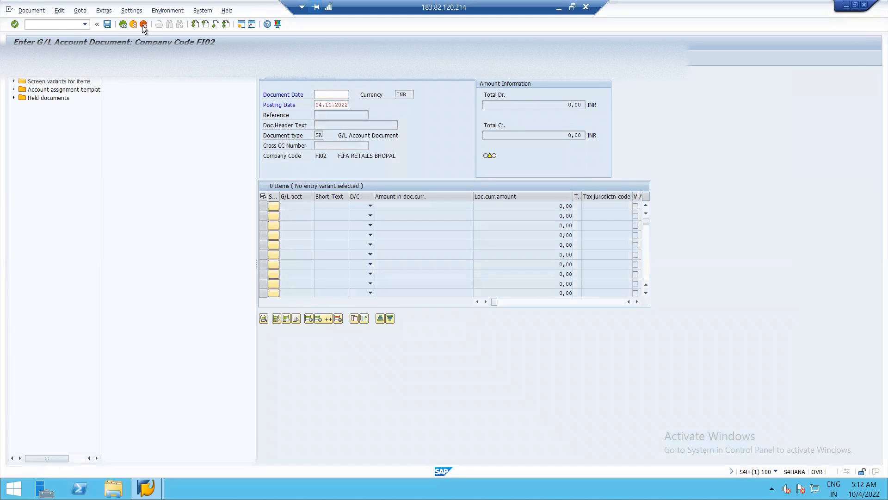
click(134, 190)
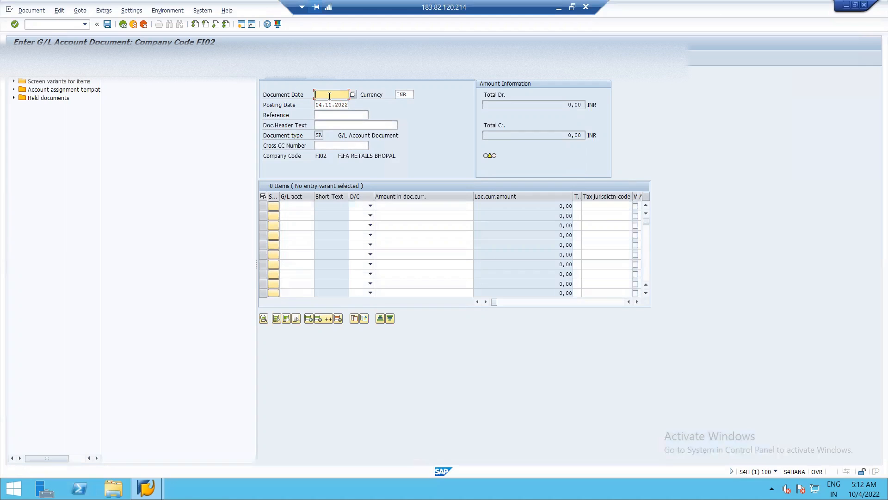
Step: Enter 04.10.2022 as the document date and look over the reference and header text fields
text(04.10.0)
text(022)
click(342, 117)
click(326, 94)
click(320, 116)
click(326, 123)
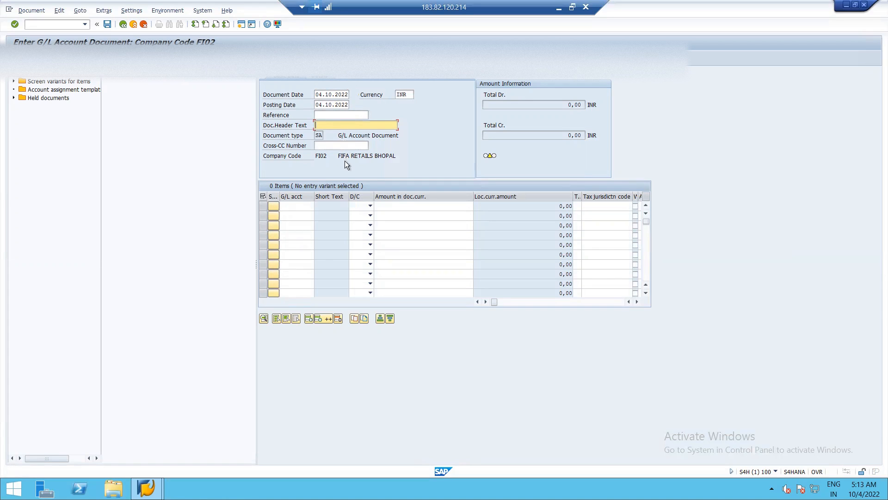
Step: Find the available G/L accounts by description and choose the office expenses account for the first line item
click(291, 206)
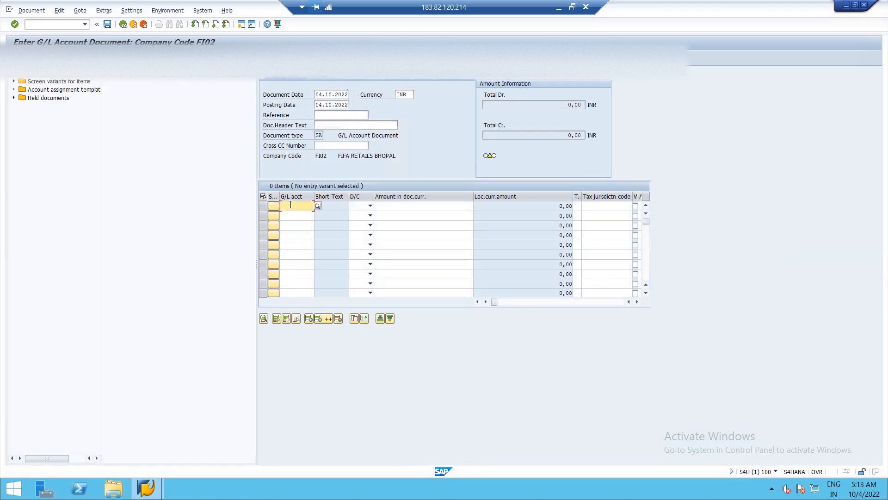
click(317, 206)
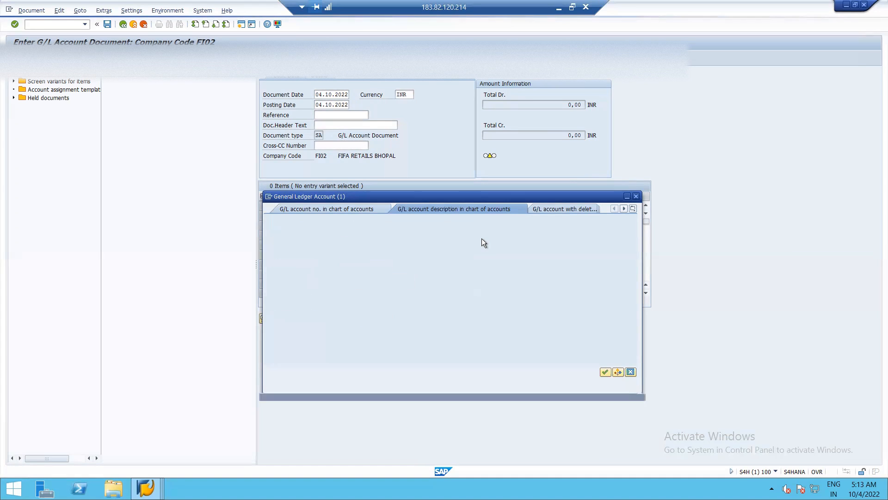
key(Return)
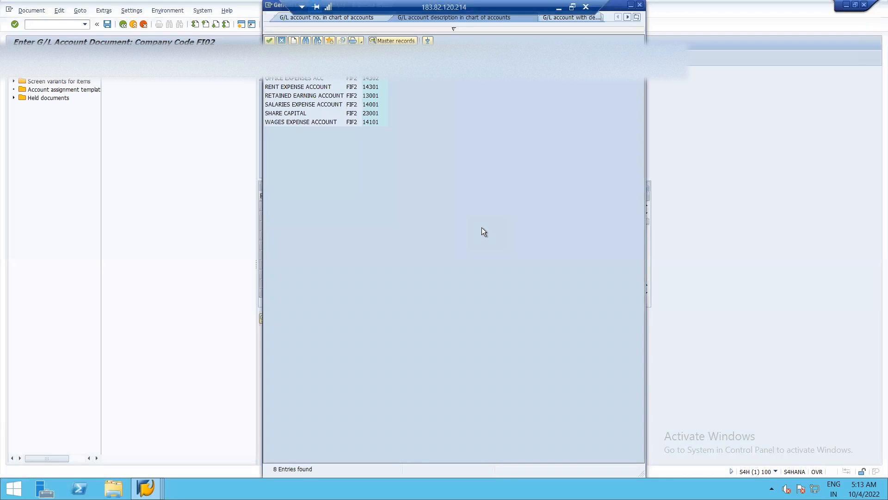
click(307, 80)
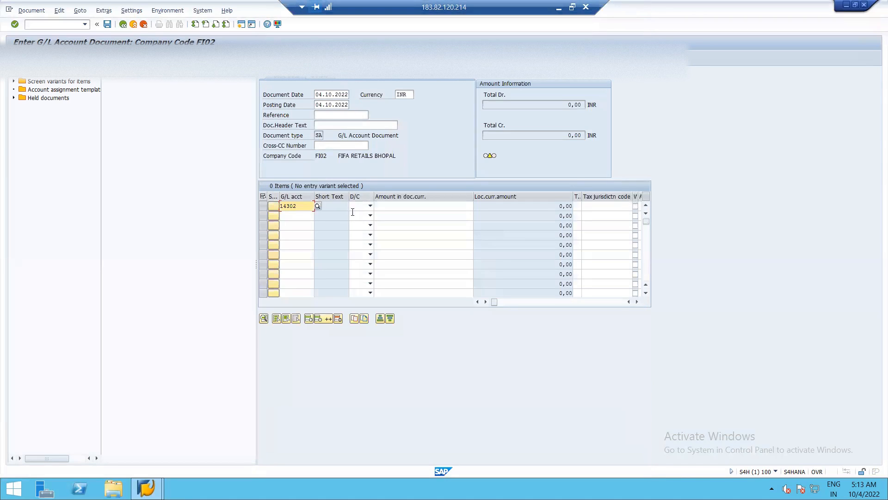
Step: Set the first line item to Debit with an amount of 1000
click(360, 205)
click(365, 222)
click(392, 210)
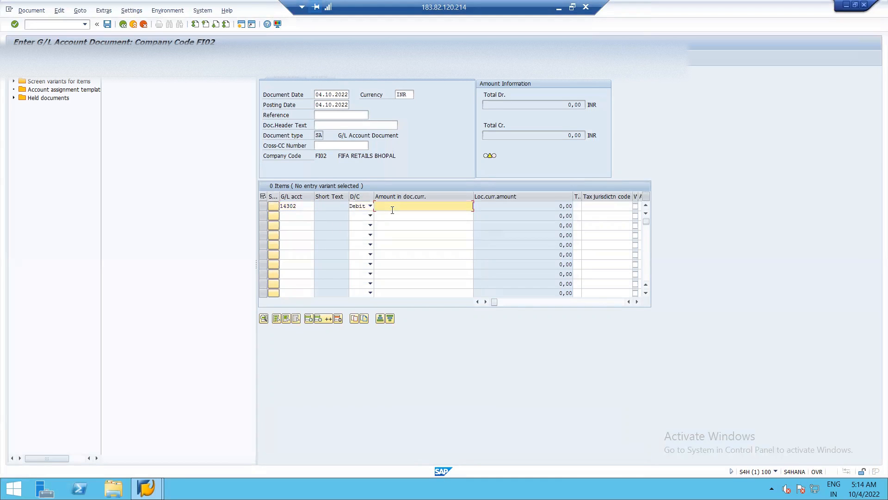
text(1000)
Step: Look through the first line item's remaining fields as far as the cost center
key(Tab)
key(Tab)
key(Tab)
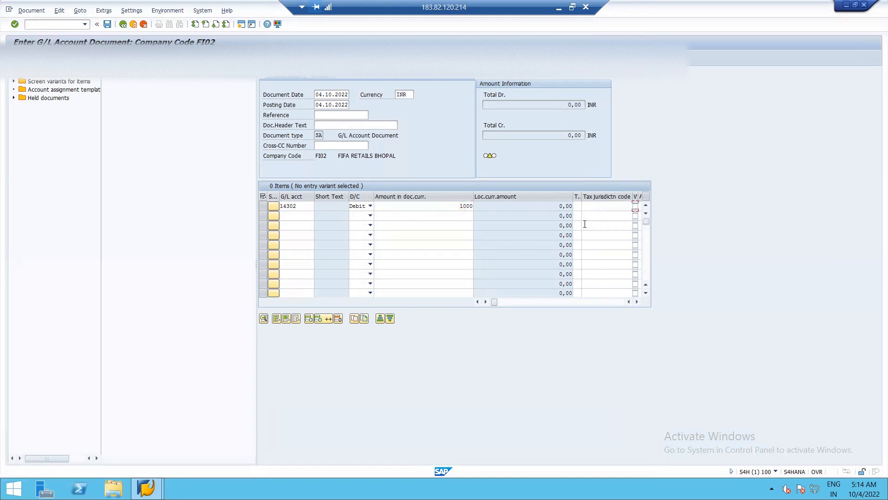
key(Tab)
key(Tab)
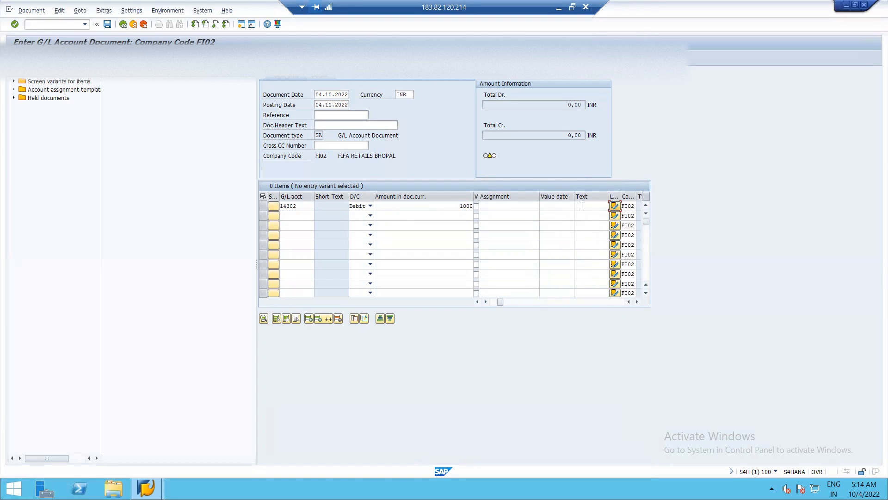
key(Tab)
key(Tab)
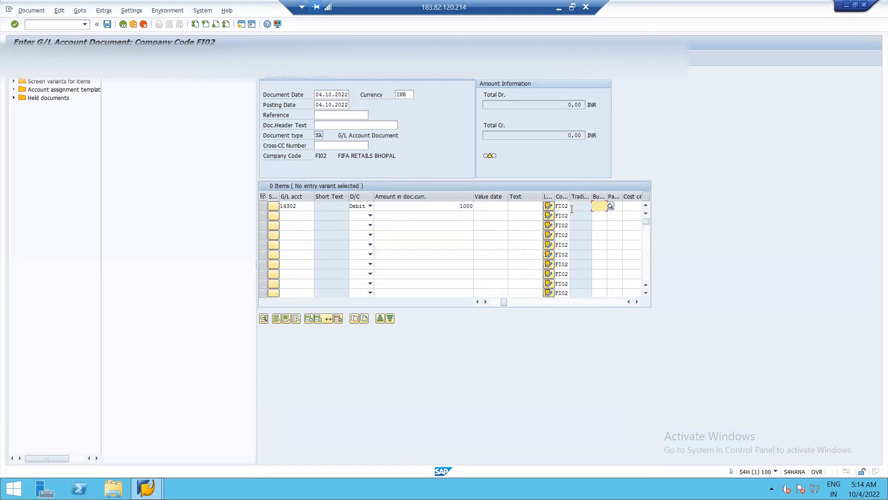
key(Tab)
key(Tab)
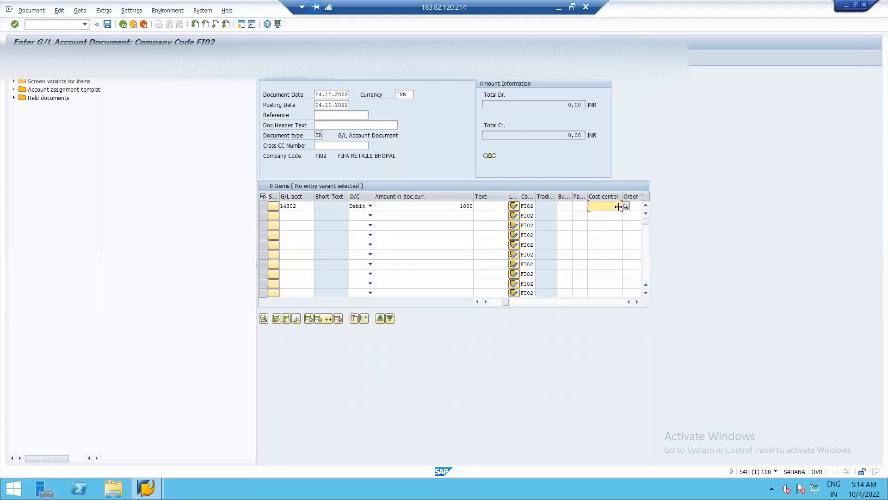
Step: Find the G/L accounts by description and choose cash account 18000 for the second line item
click(444, 215)
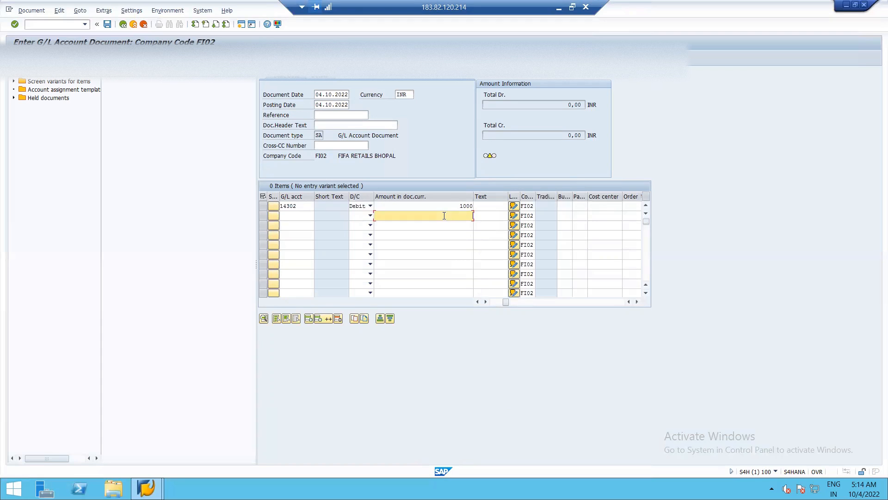
key(shift+Tab)
key(shift+Tab)
key(shift+Tab)
click(292, 218)
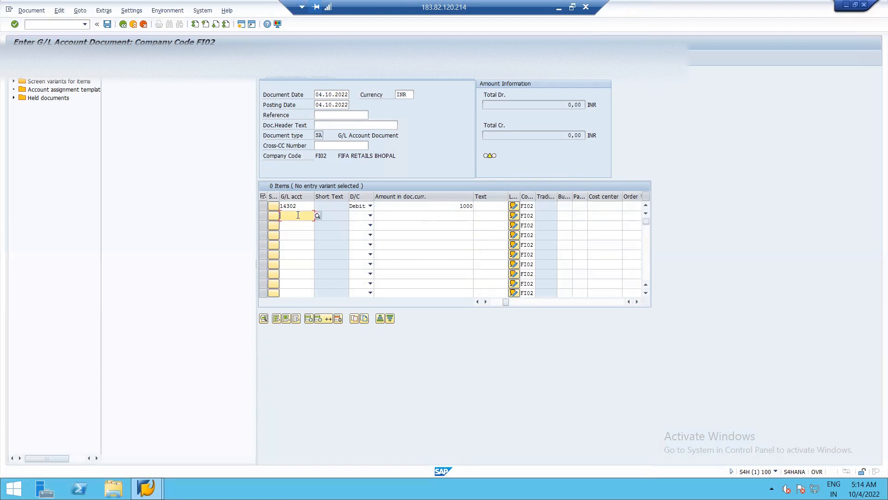
click(319, 216)
click(307, 215)
key(F4)
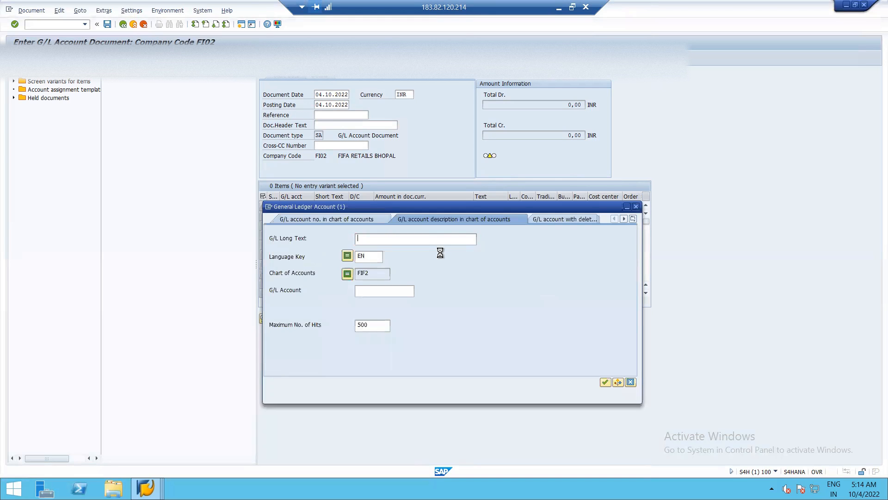
key(Return)
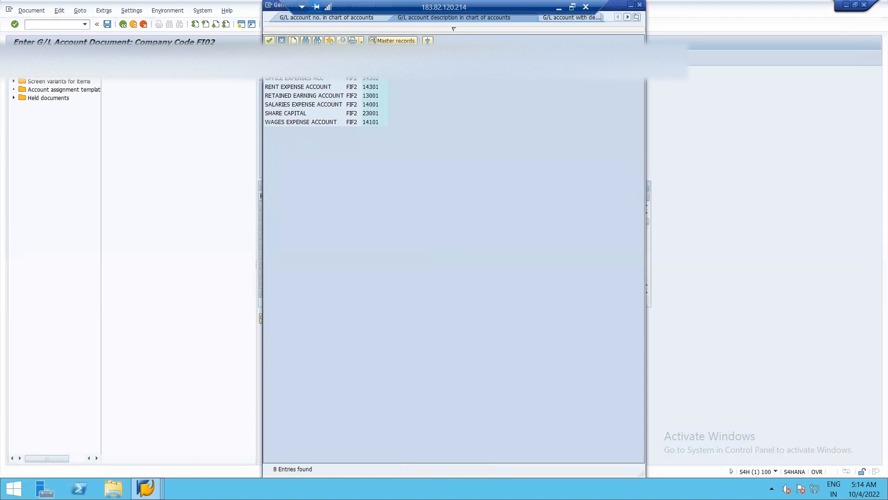
double_click(301, 68)
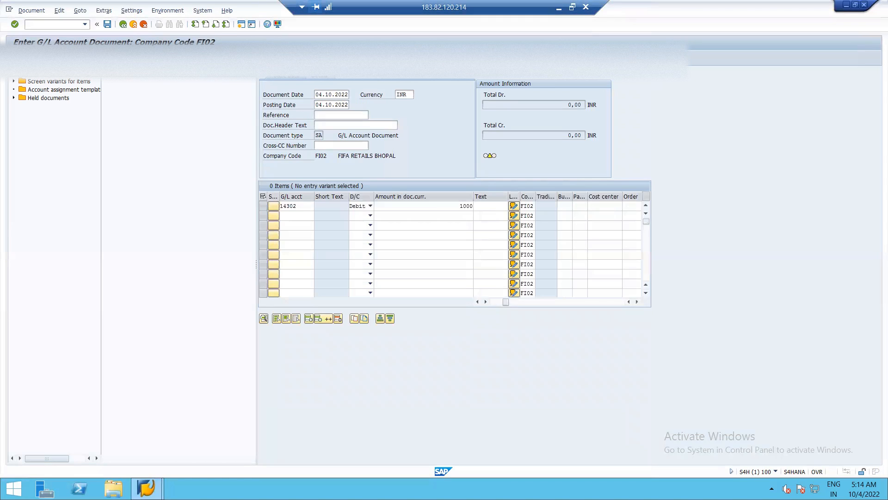
Step: Set the second line item to Credit with an amount of 1000 and post the document from its overview
click(366, 216)
click(354, 224)
click(410, 217)
text(1000)
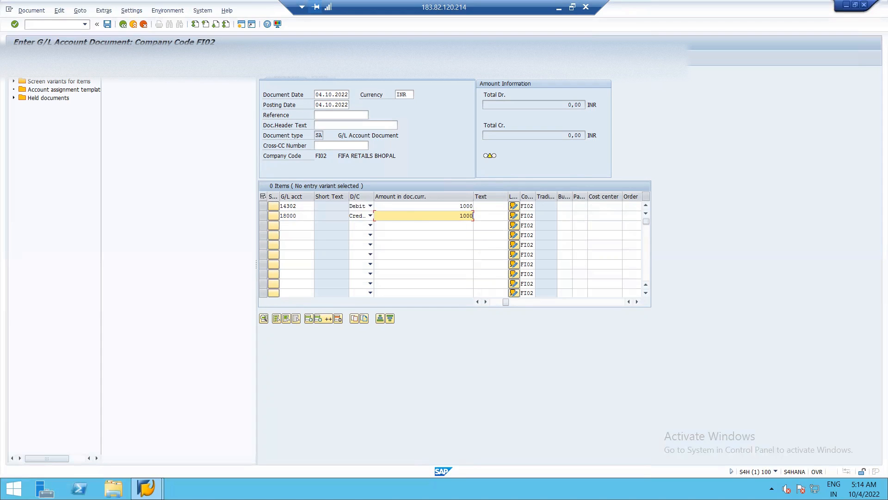
key(Return)
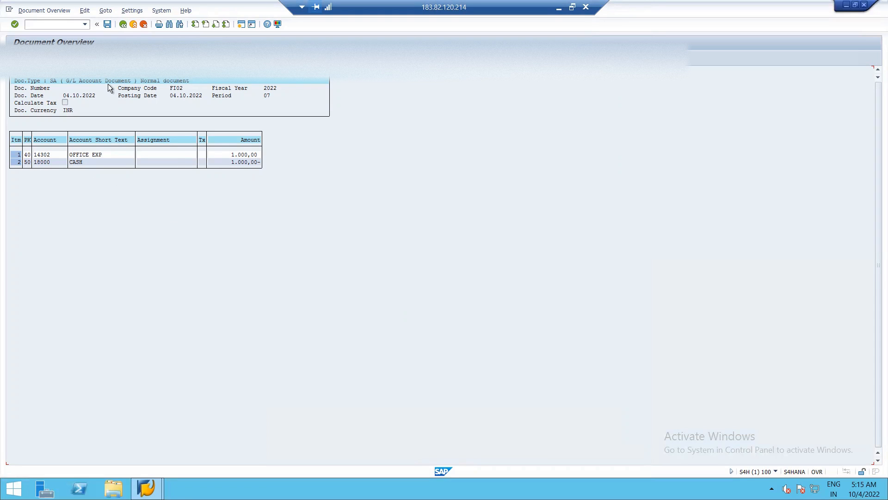
click(107, 25)
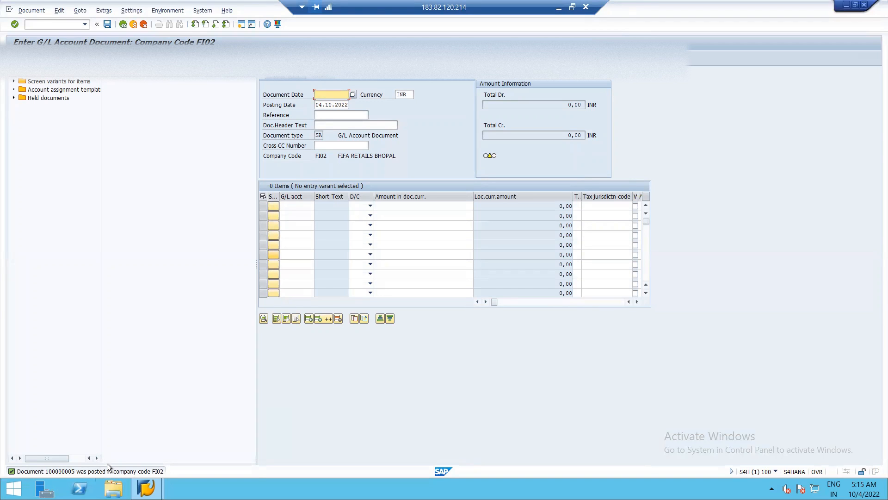
Step: Exit G/L document entry to SAP Easy Access and start transaction F-02 for G/L account posting
click(123, 25)
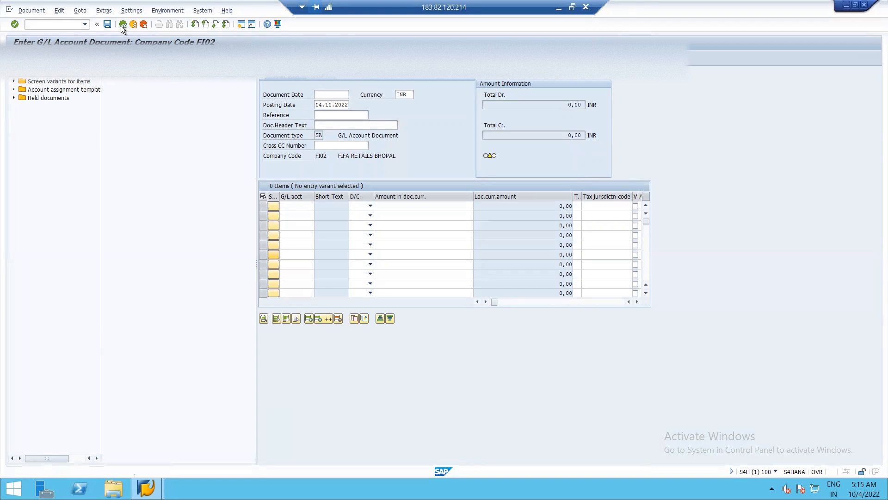
click(143, 23)
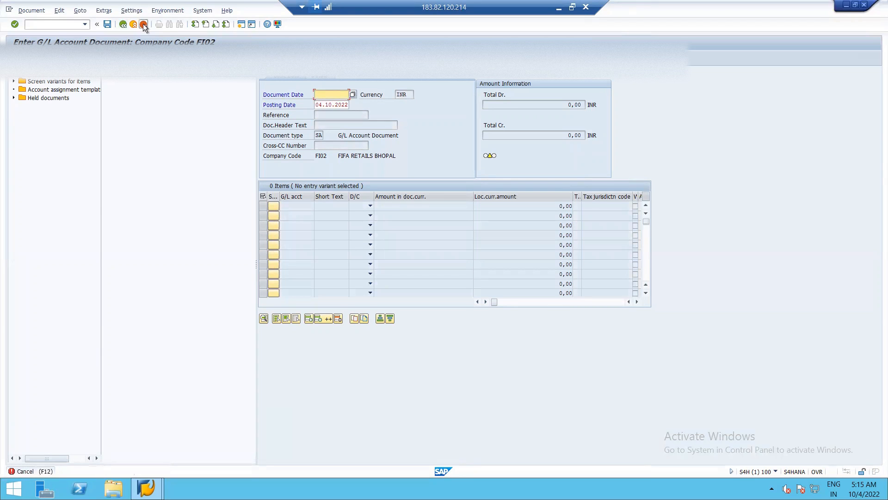
click(127, 190)
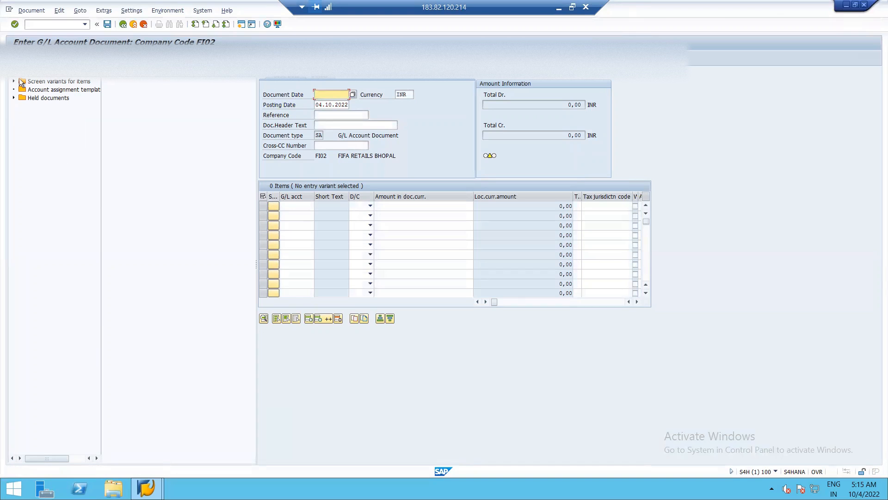
click(133, 27)
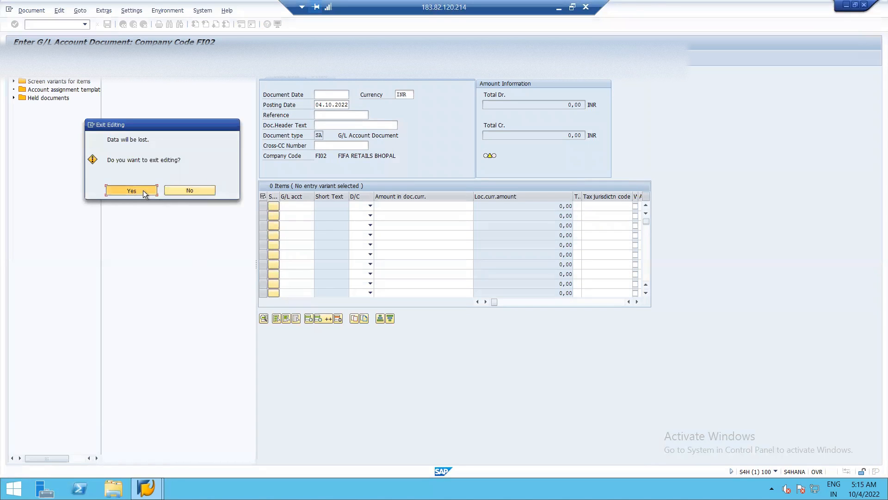
click(143, 190)
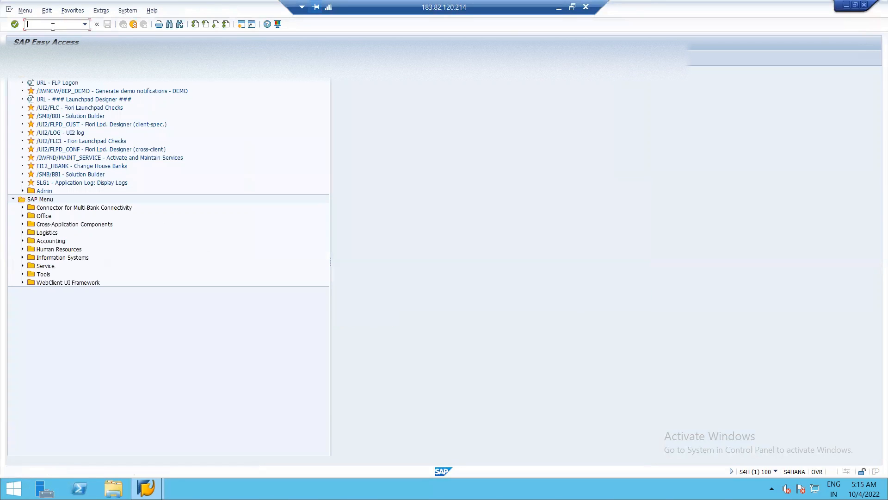
text(f-02)
key(Return)
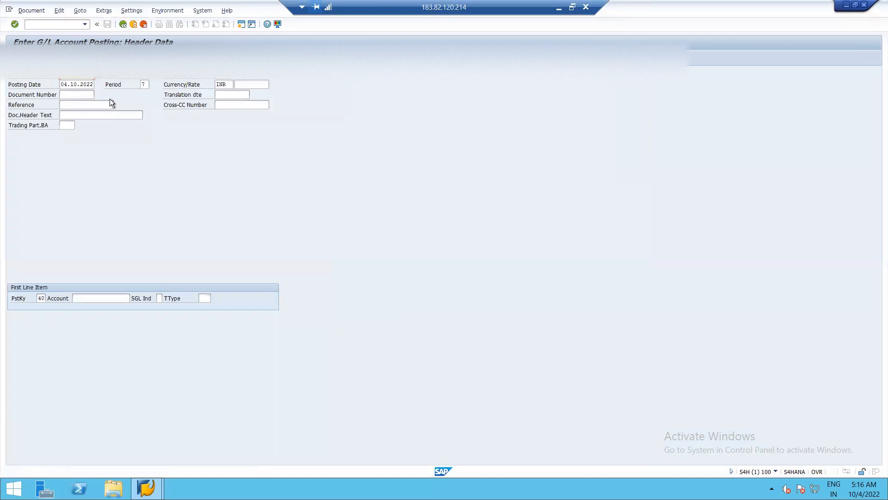
Step: Enter the document date and look over the document number, reference, header text and cross-company number fields
text(04)
click(65, 98)
click(69, 105)
click(71, 116)
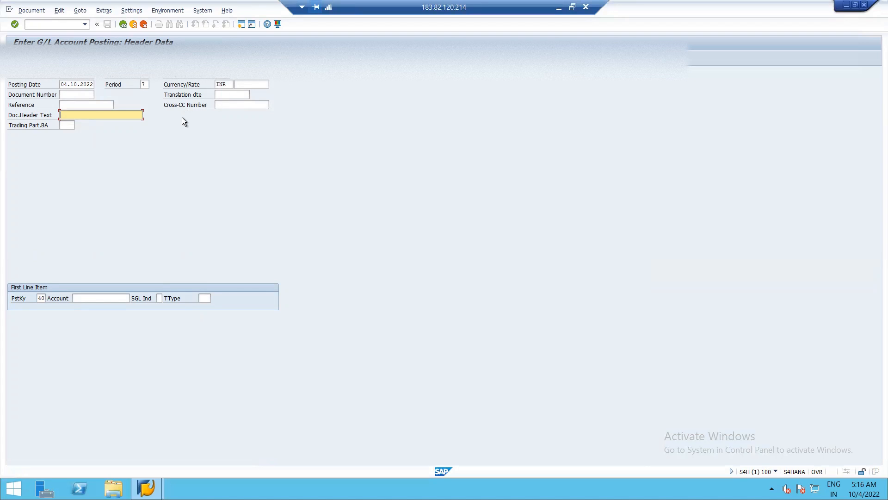
click(226, 106)
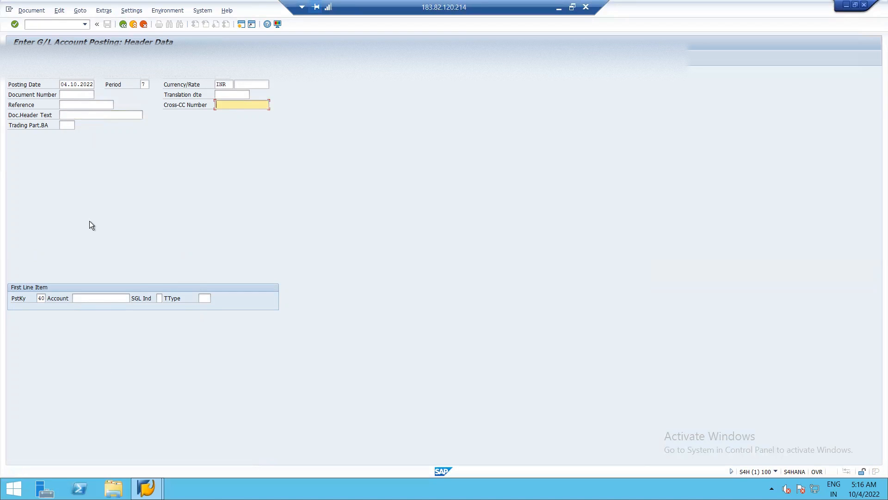
click(66, 115)
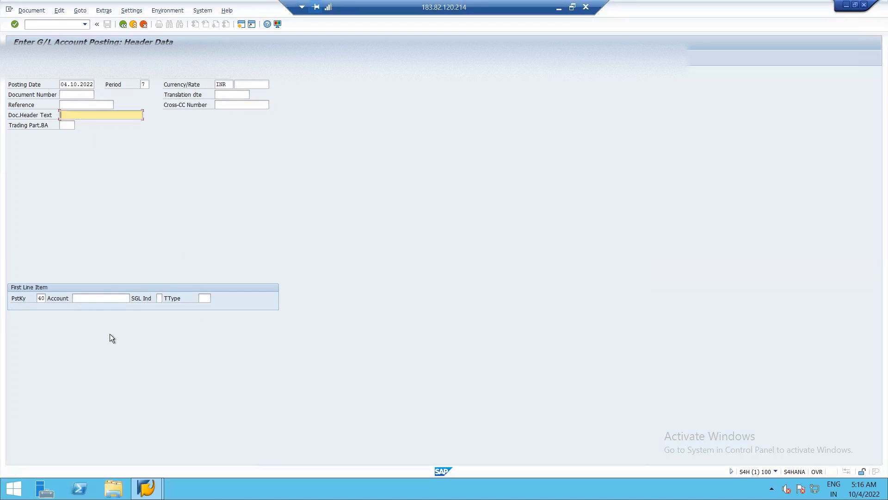
Step: Choose wages expense account 14101 for the first line item with posting key 40 and set its amount to 600 INR
click(81, 298)
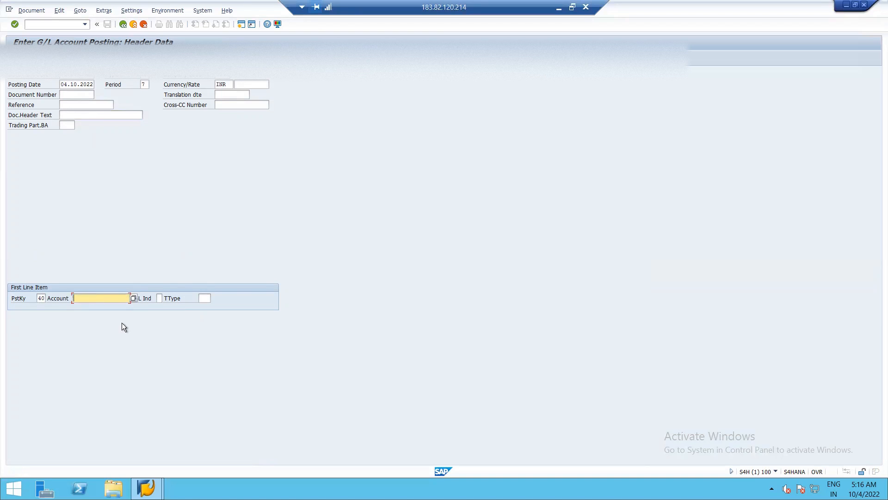
click(132, 297)
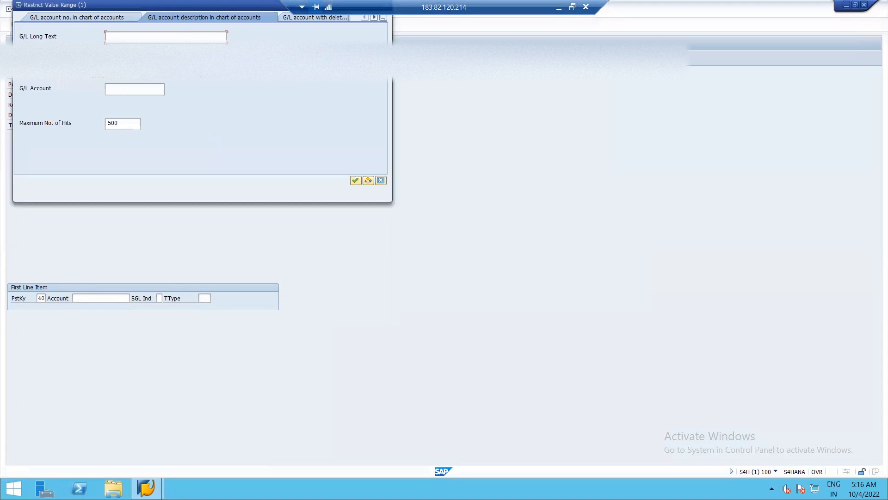
key(Return)
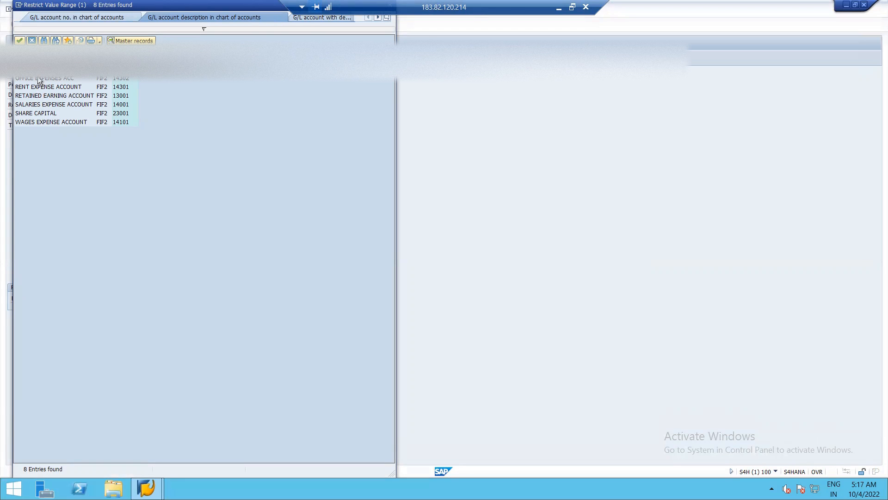
double_click(52, 121)
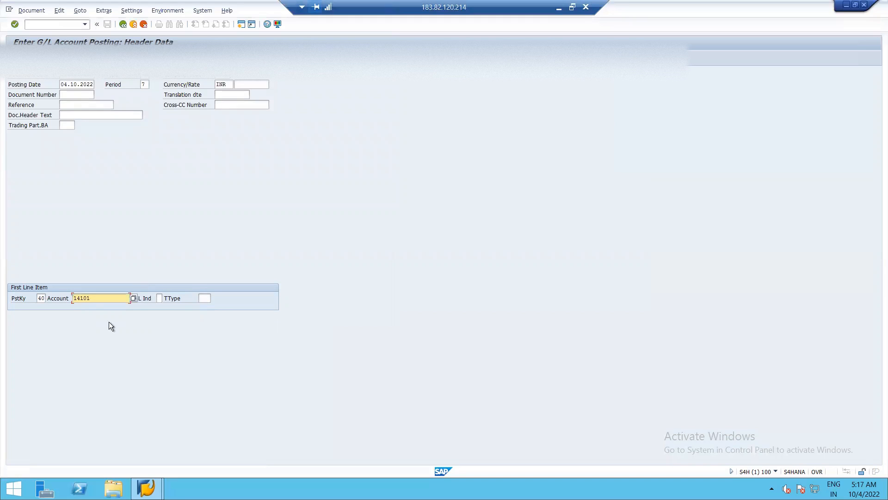
key(Return)
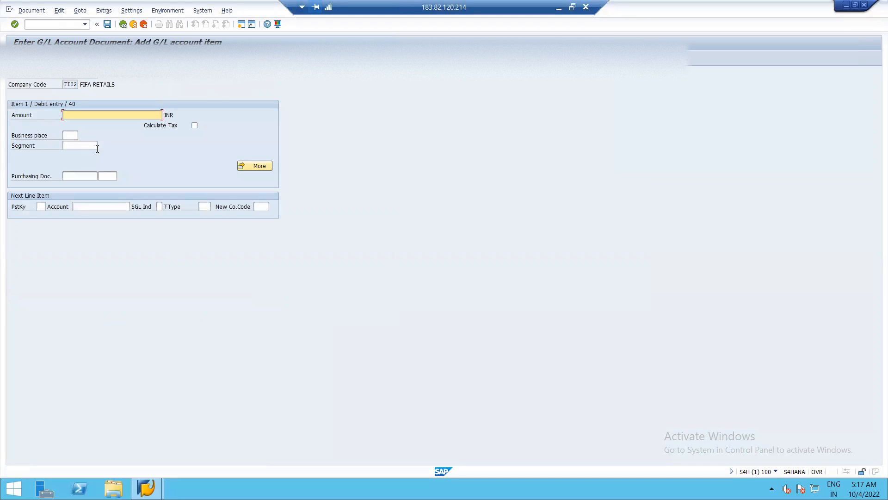
text(600)
click(64, 176)
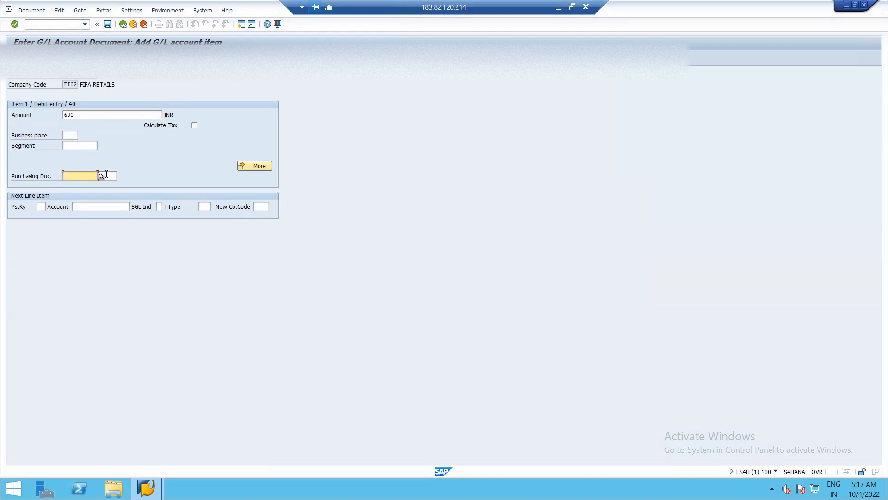
Step: Add a credit line item with posting key 50 and G/L account 18005, entering * as the amount
click(42, 206)
text(50)
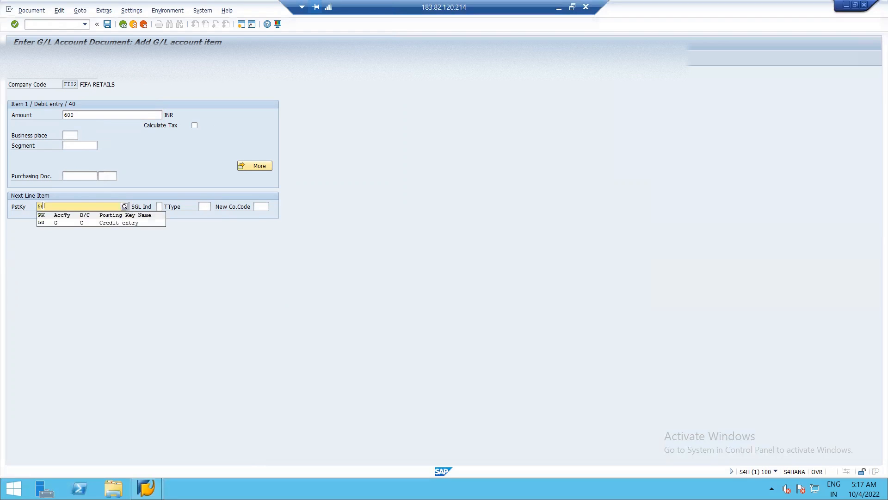
click(51, 223)
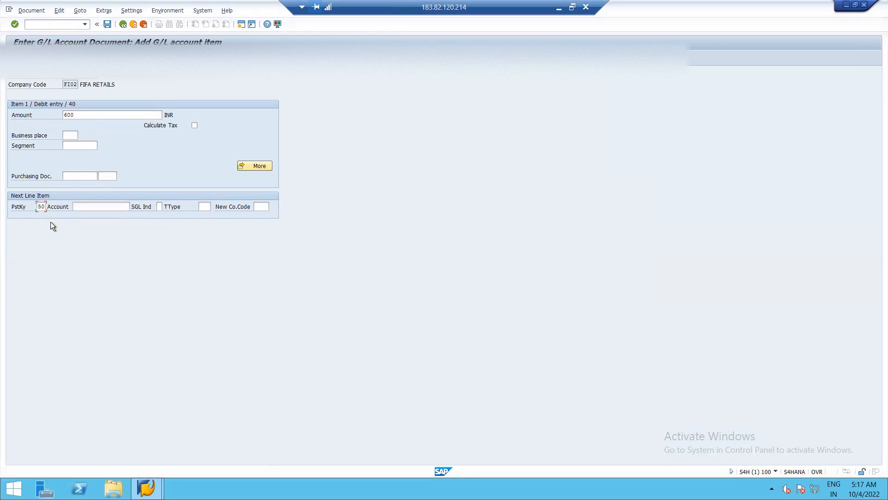
click(84, 206)
click(133, 207)
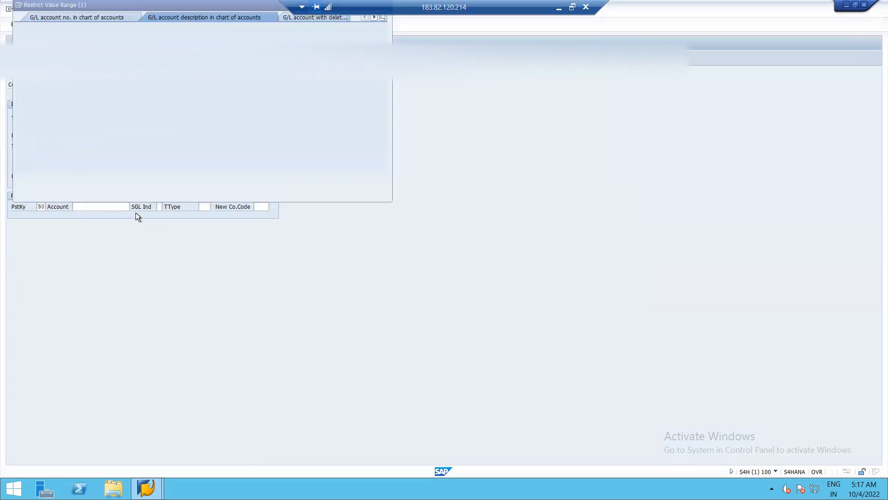
key(Return)
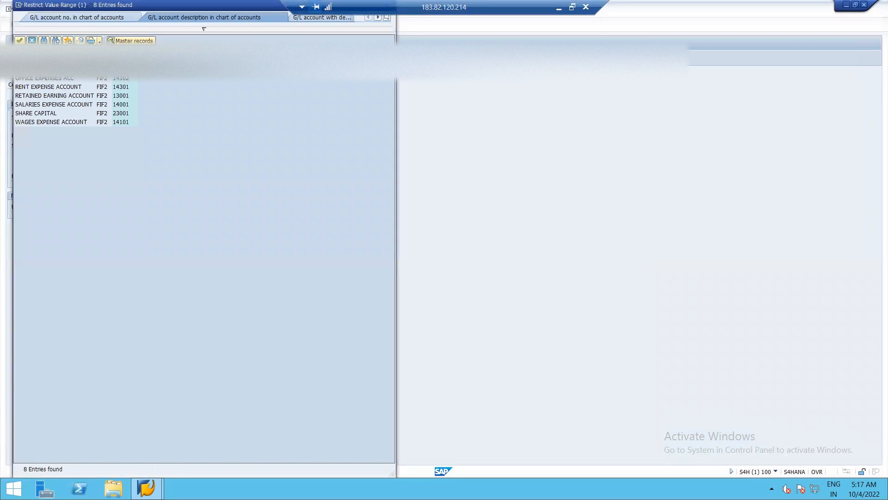
double_click(41, 70)
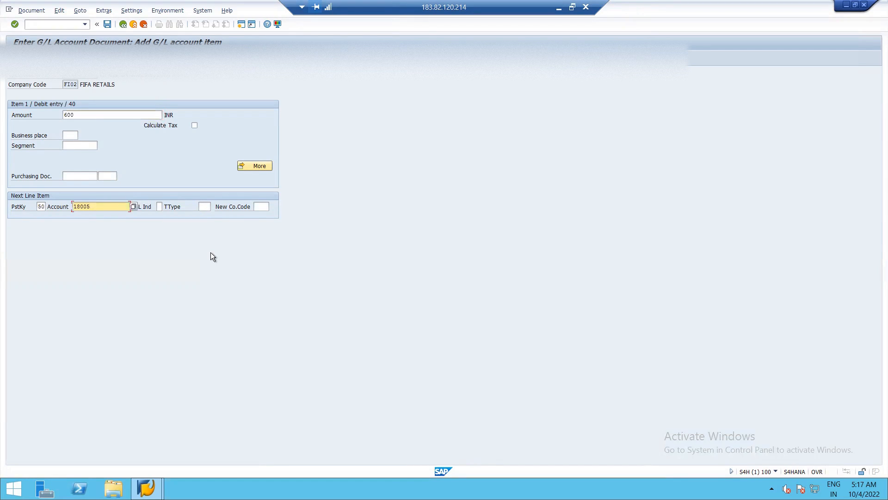
key(Return)
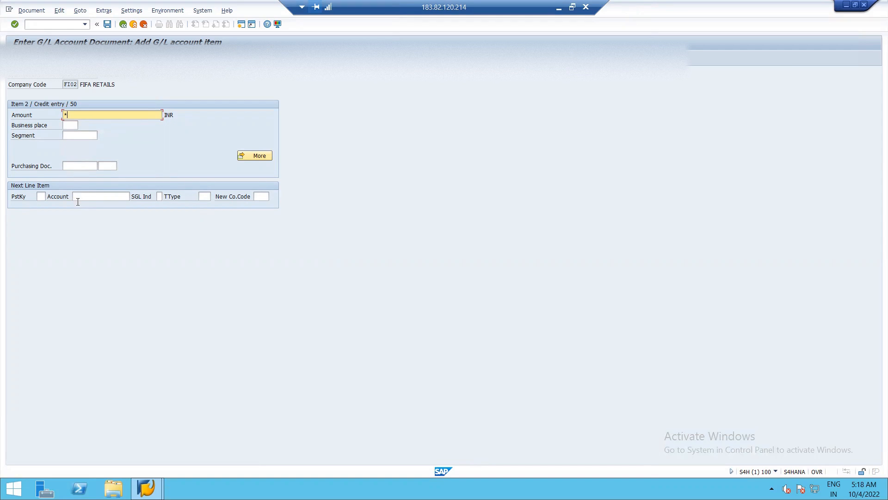
key(Return)
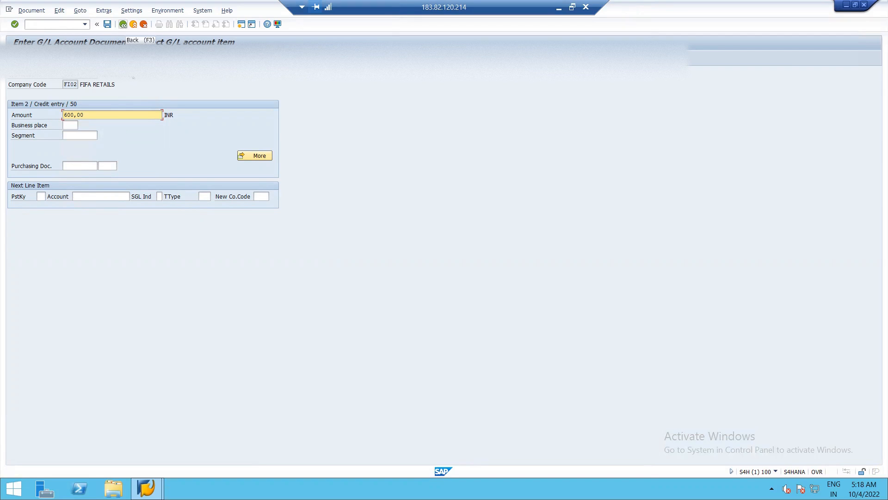
Step: Simulate the G/L document, open the HDFC Bank line item to check it, and post the document
click(39, 10)
click(42, 63)
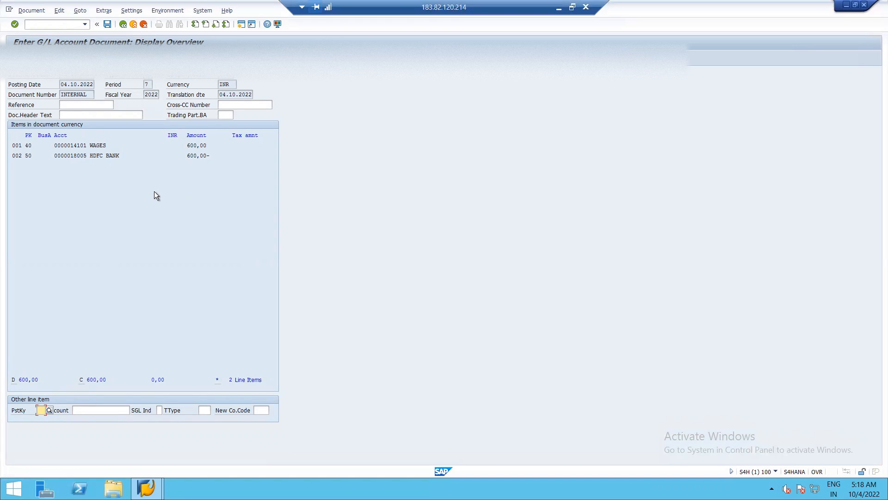
double_click(99, 157)
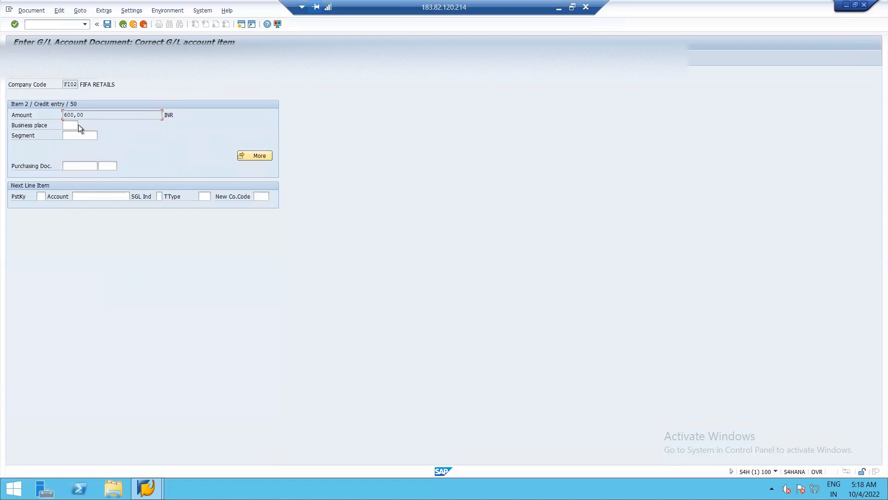
click(122, 25)
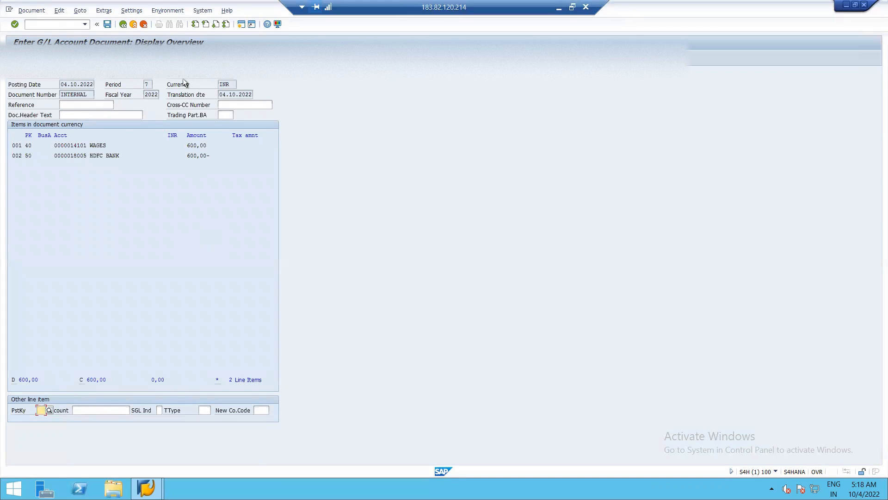
click(110, 24)
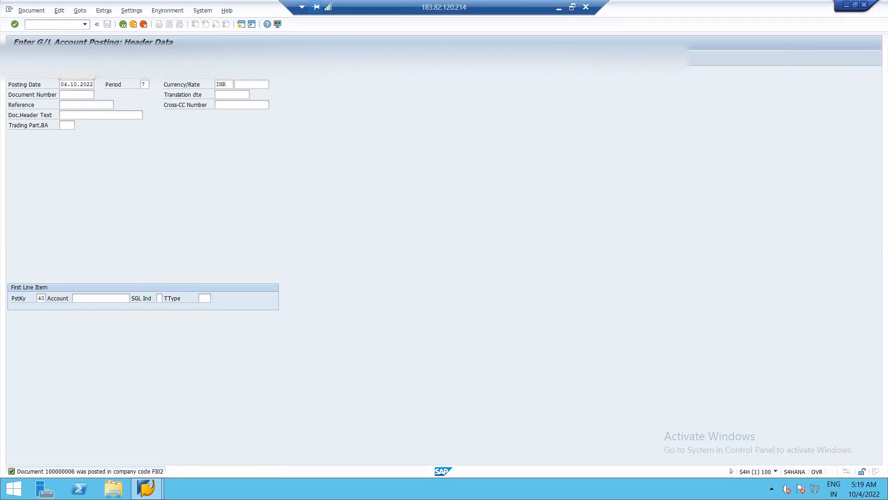
Step: Look over the available document types and the period and currency fields in the posting header
click(153, 76)
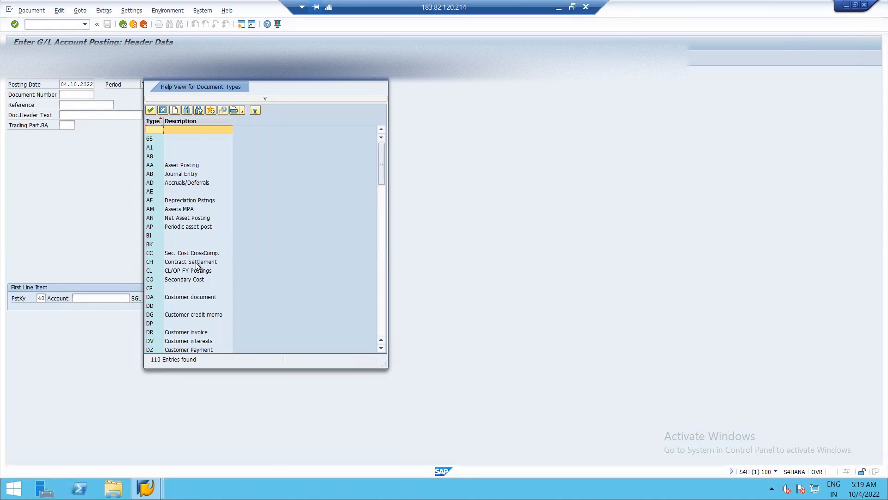
scroll(196, 270, down, 2)
scroll(199, 324, down, 7)
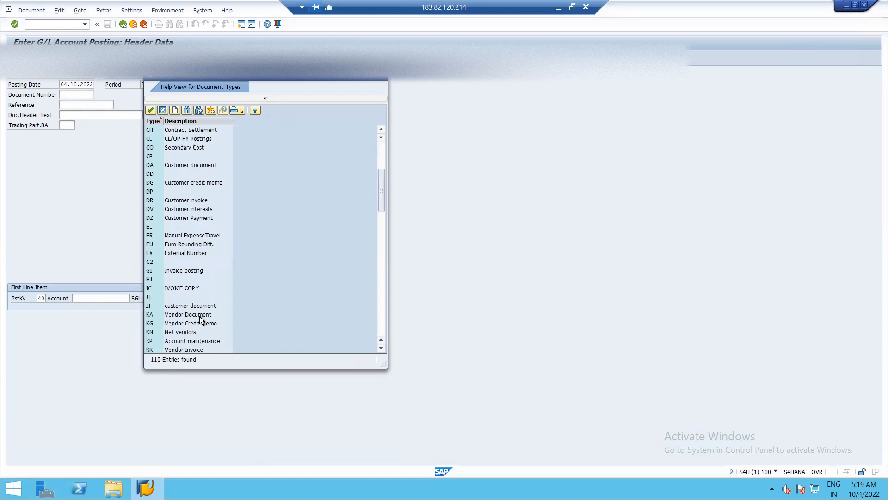
click(381, 74)
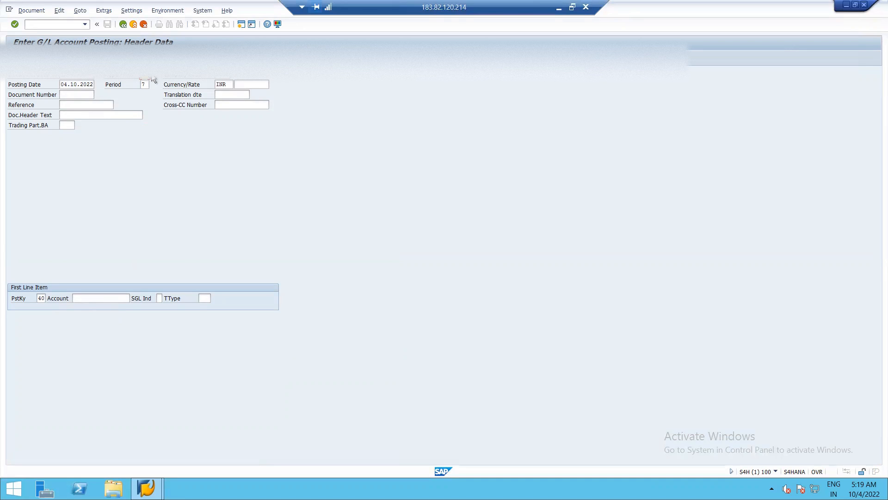
click(143, 84)
text(7)
click(239, 85)
click(229, 85)
Step: Return to SAP Easy Access, start transaction FB50 and choose to post with reference
click(124, 27)
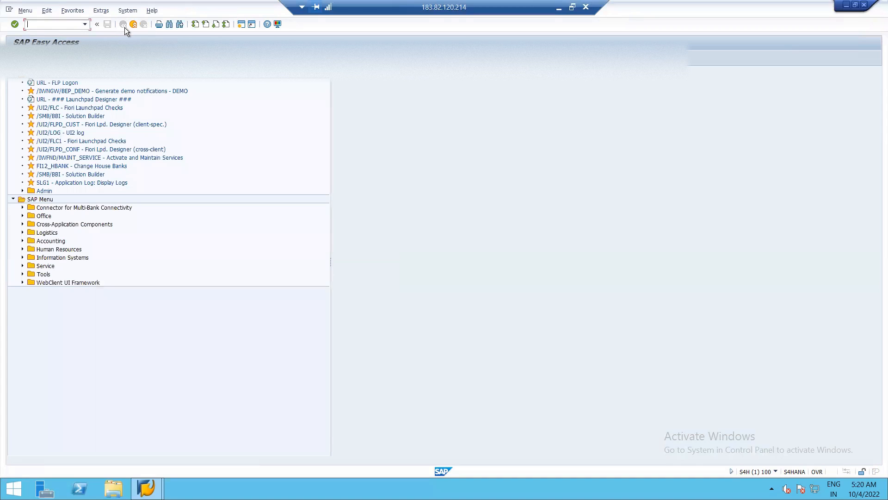
text(fb50)
key(Return)
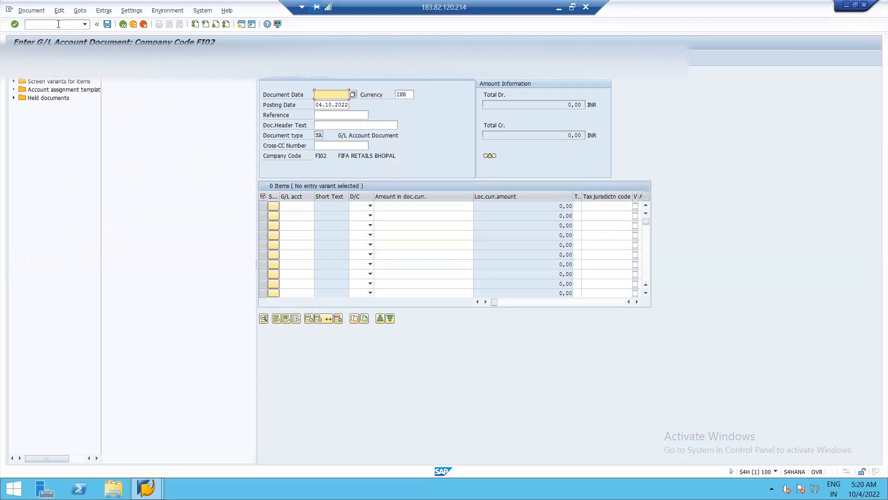
click(80, 10)
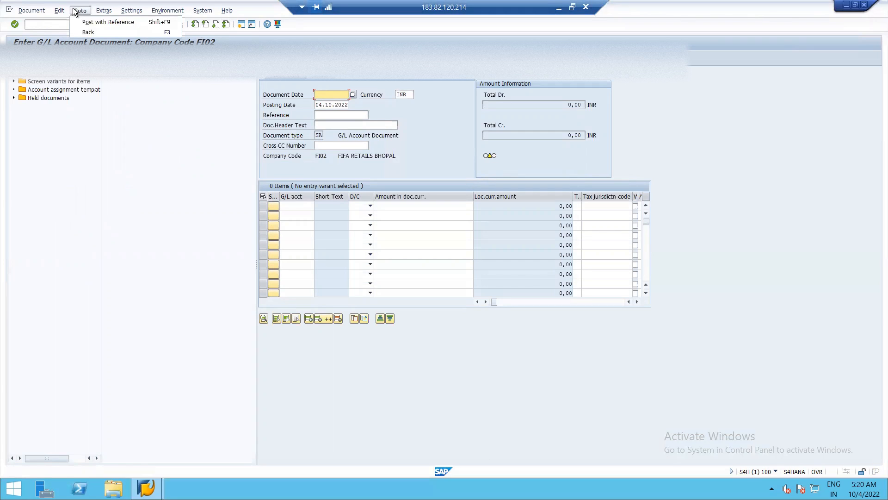
click(91, 24)
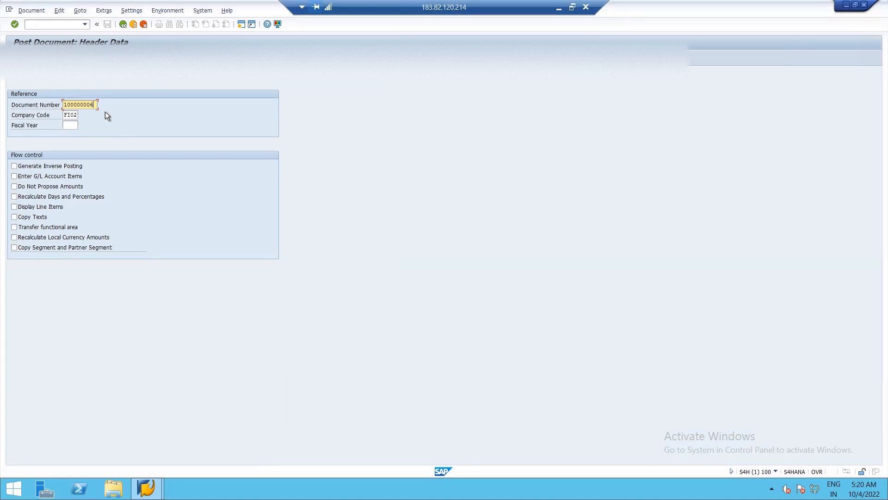
Step: Use document 100000006 of company code FI02, fiscal year 2022, as reference without proposing amounts
click(75, 127)
text(2022)
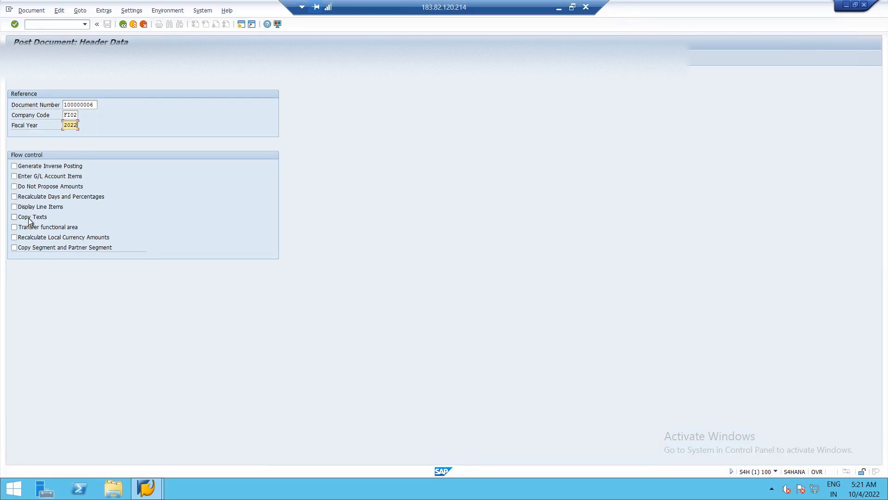
click(14, 186)
click(92, 105)
key(Return)
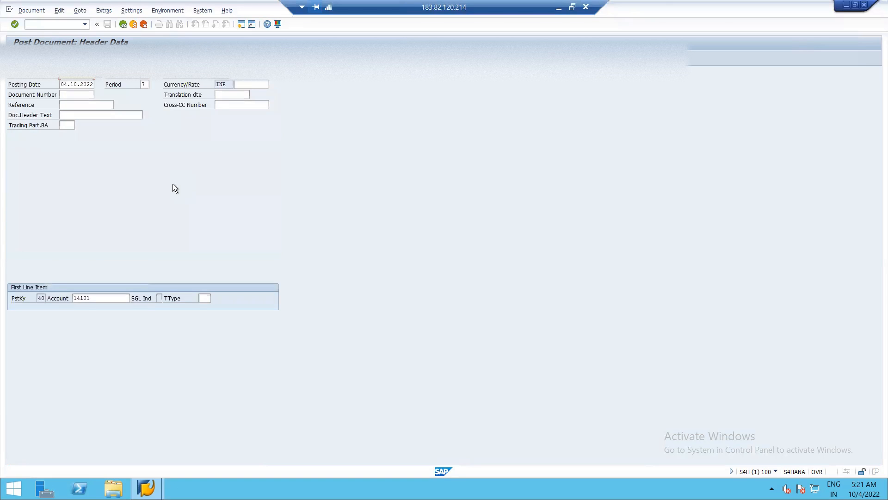
Step: Set the debit line on account 14101 and the credit line on account 18005 to 700 INR and post the document
click(103, 297)
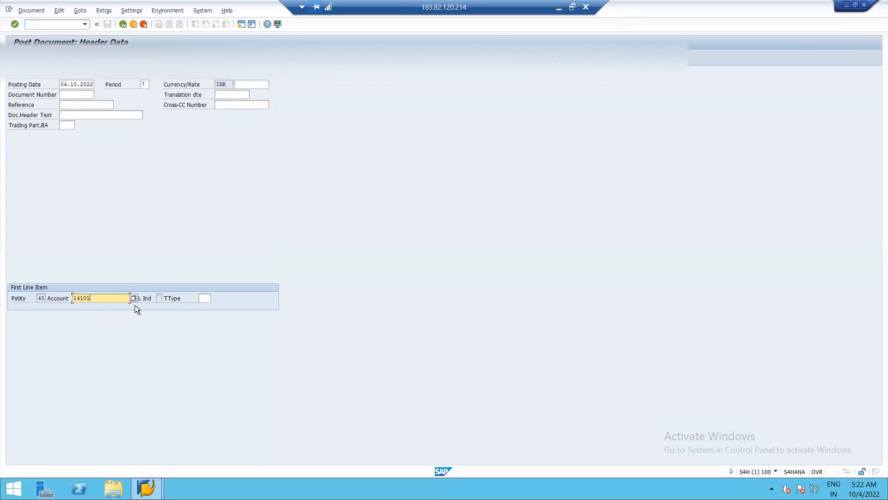
key(Return)
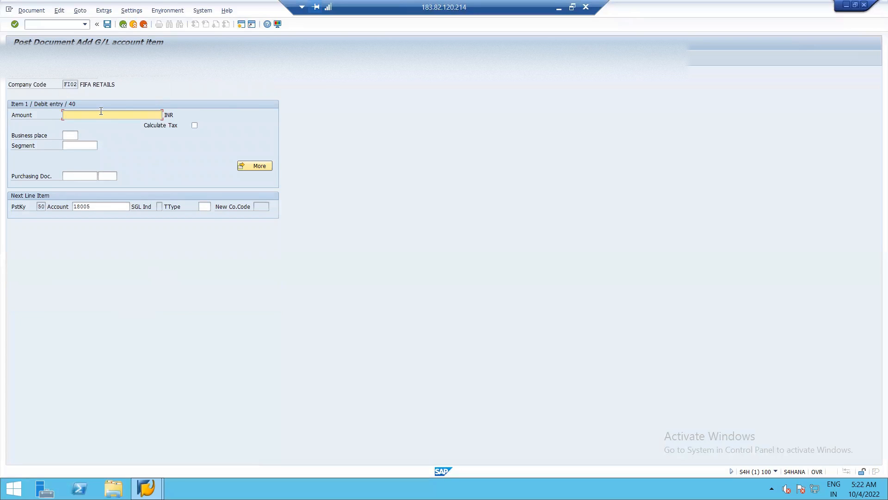
text(700)
click(96, 205)
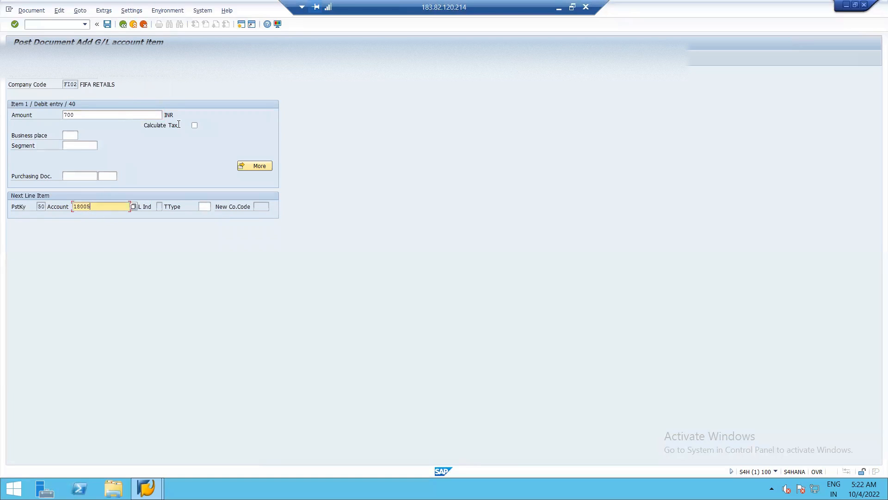
click(39, 14)
click(40, 53)
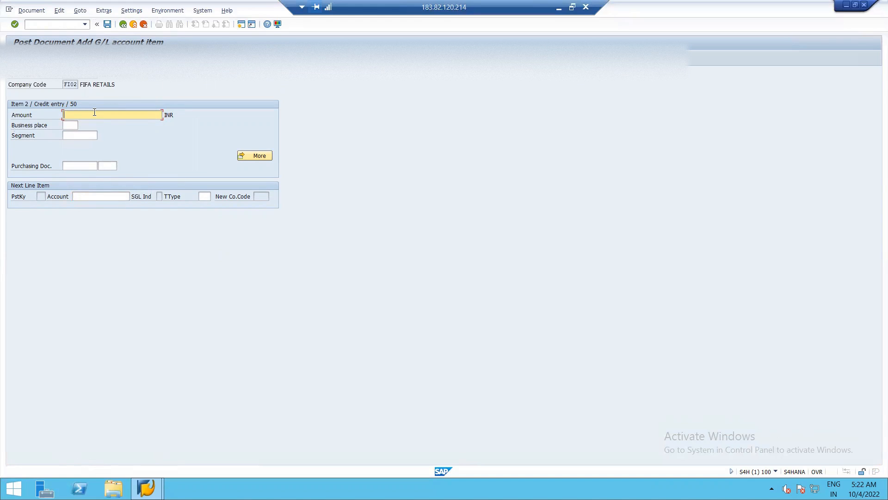
key(Return)
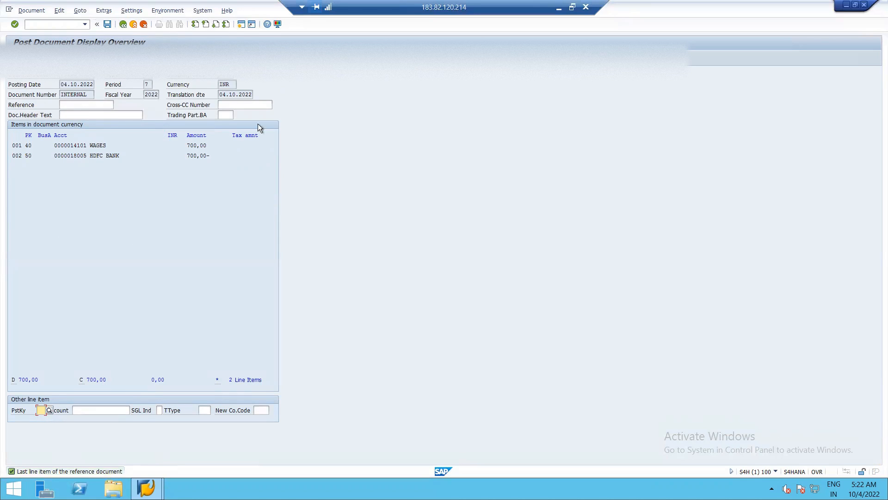
click(107, 24)
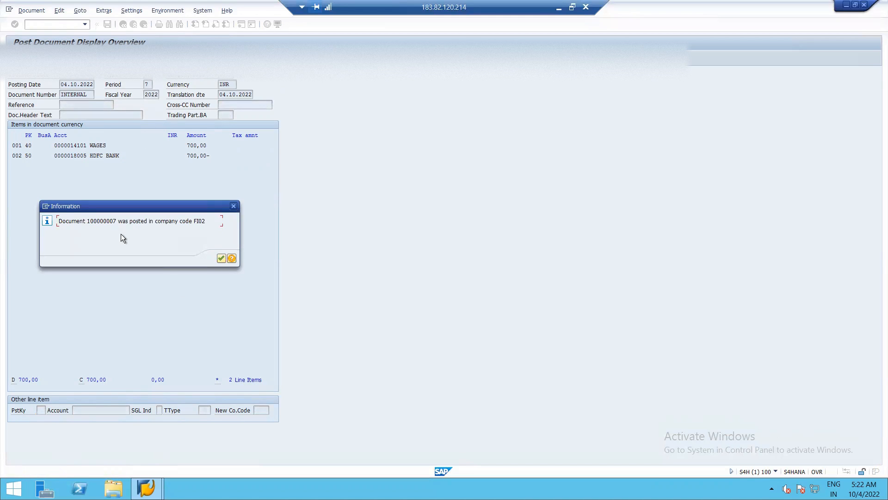
click(224, 260)
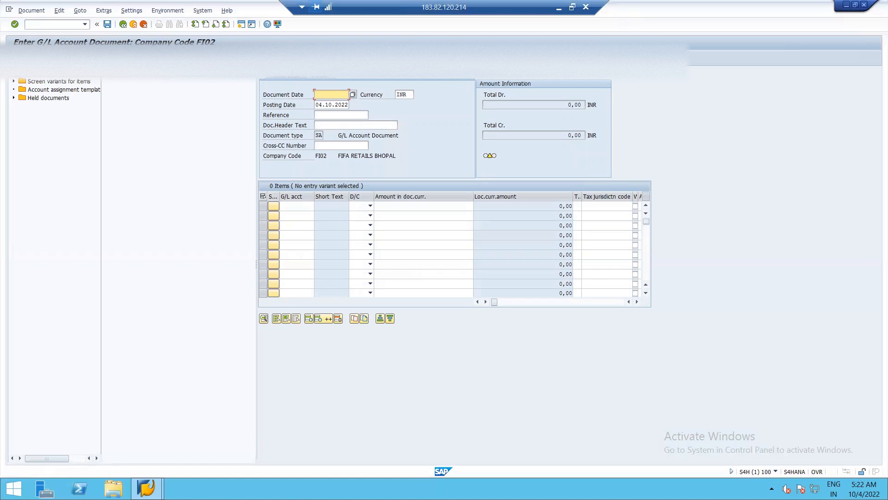
Step: Switch the FB50 tree display off and on again, and exit document entry to SAP Easy Access
click(28, 57)
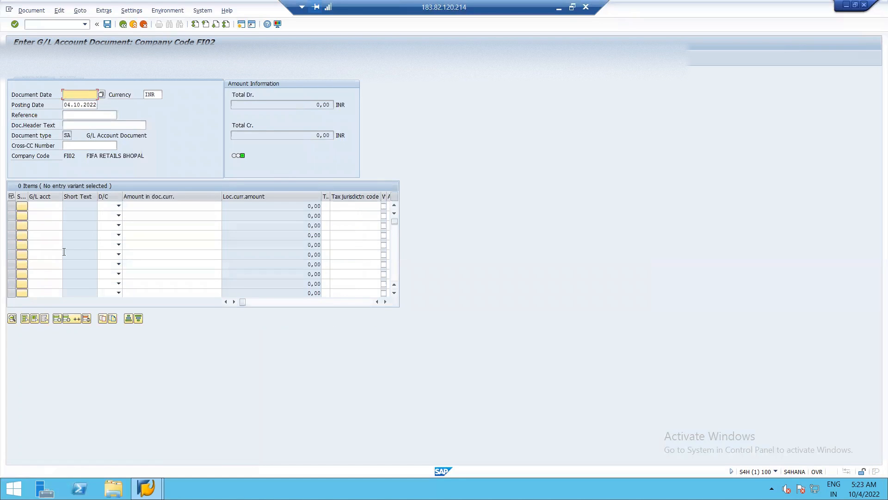
click(27, 58)
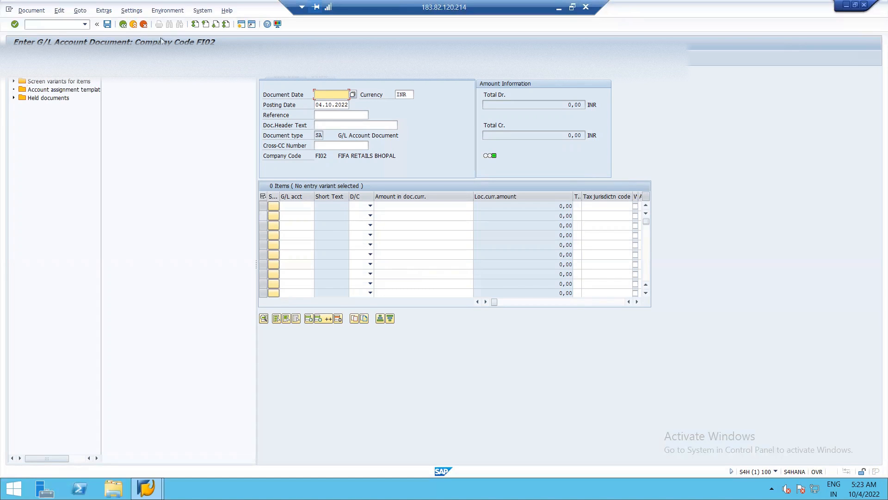
click(123, 25)
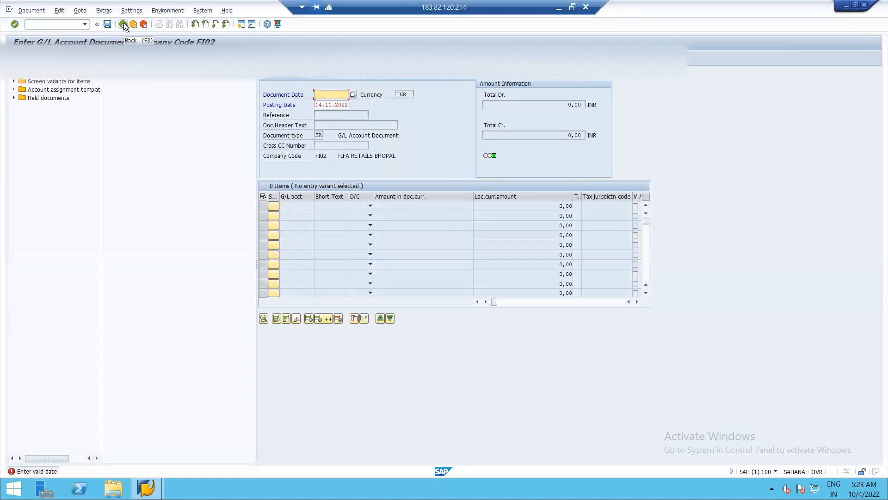
click(134, 24)
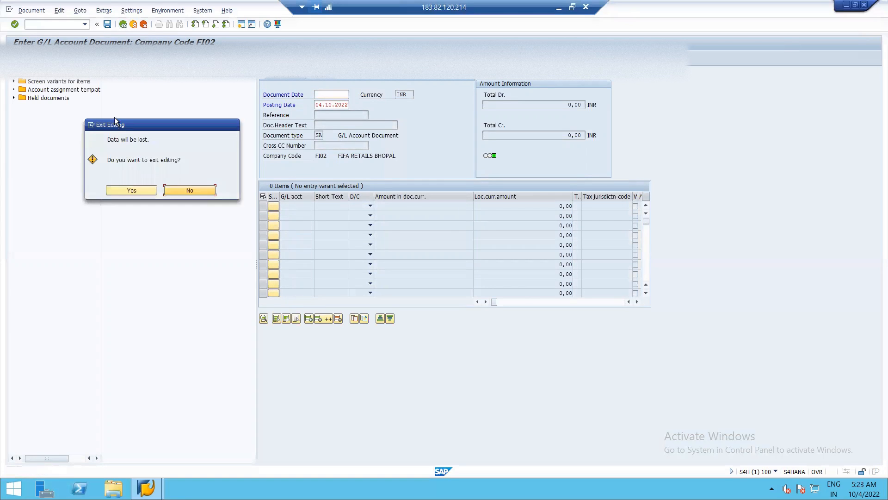
click(135, 191)
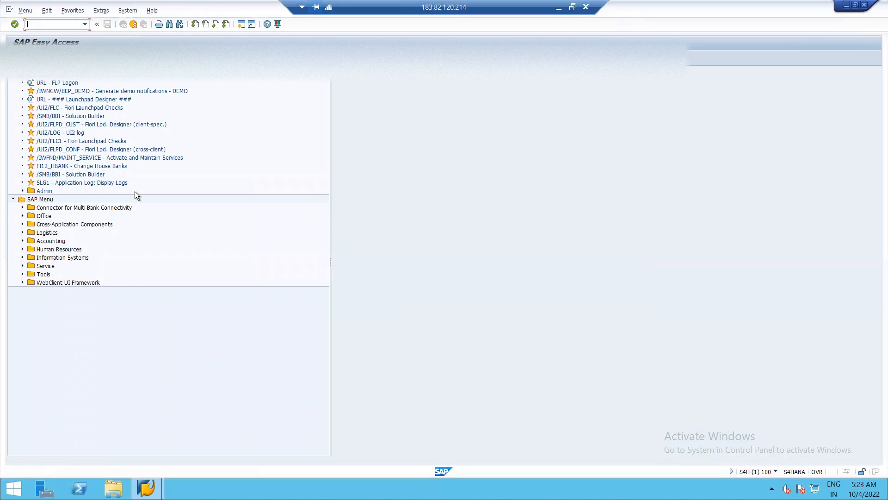
Step: Start transaction FS00 and select G/L account 14302 OFFICE EXP under Administration Cost
text(fs00)
key(Return)
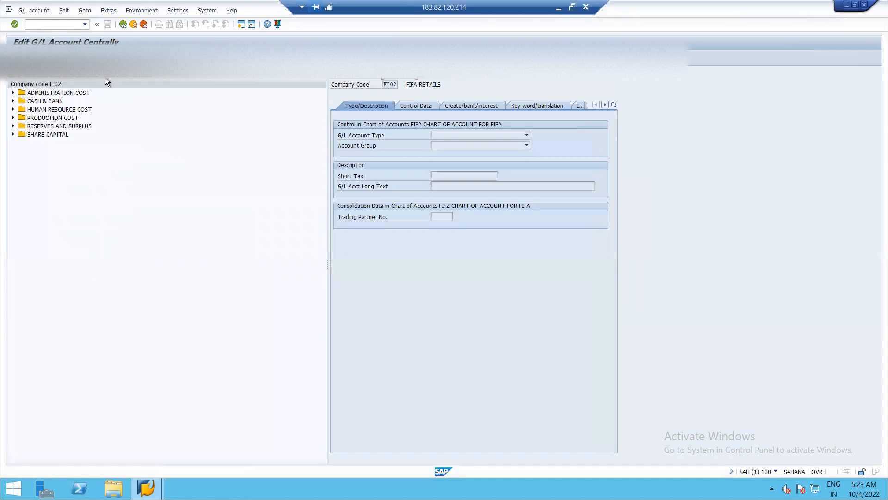
click(13, 93)
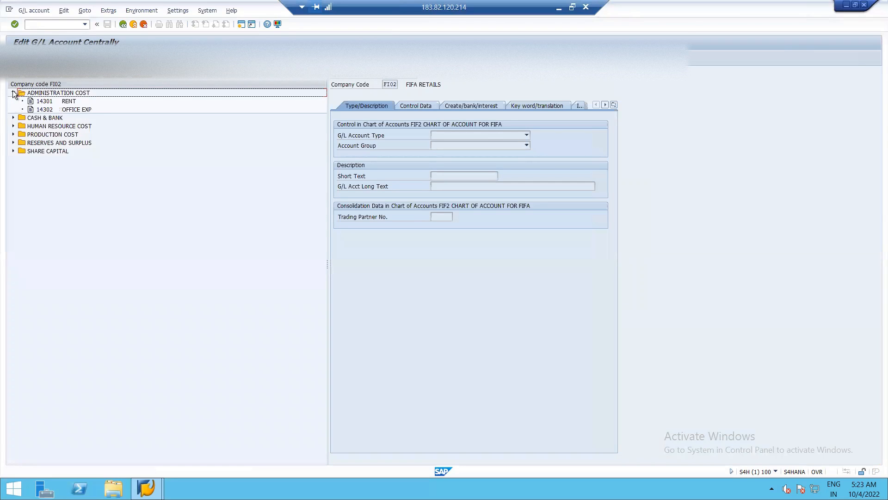
click(80, 112)
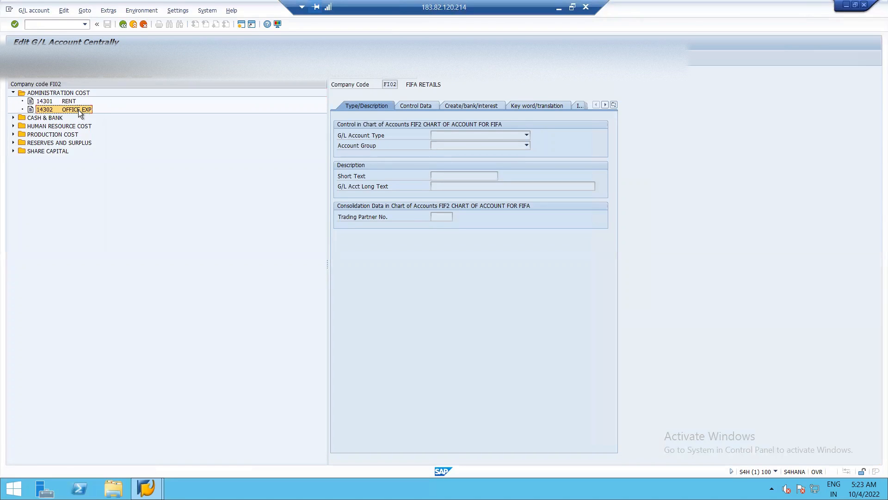
Step: Open the office expenses account for changing and look over its control data, create/bank/interest and type/description settings
click(54, 77)
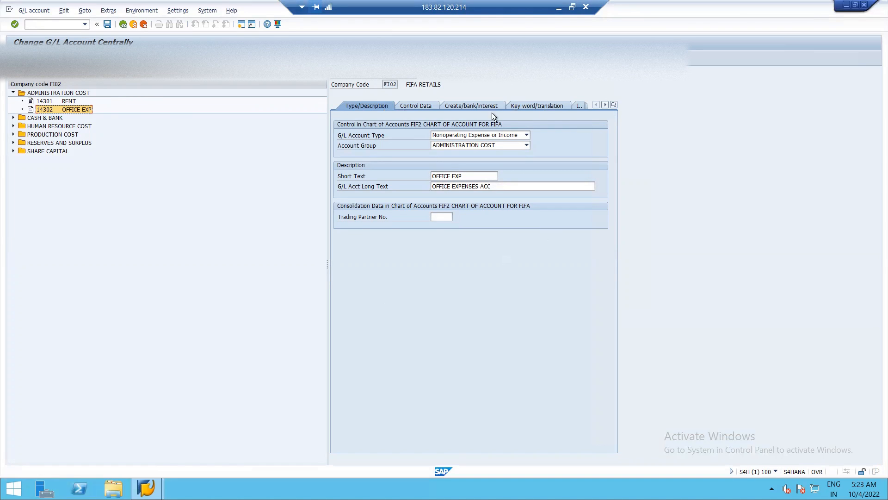
click(412, 104)
click(453, 107)
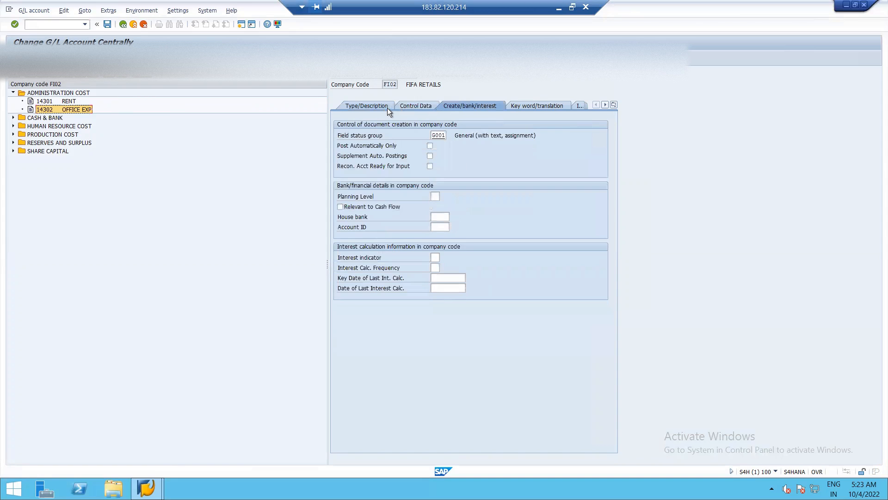
click(374, 108)
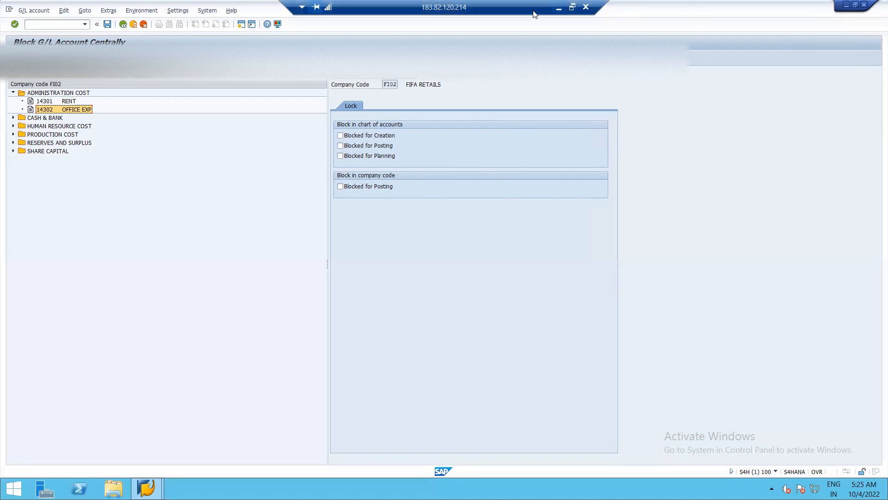
Step: Switch to the SAP FICO Noting workbook in Excel and open Sheet10 with the notes on blocking G/L accounts
click(560, 11)
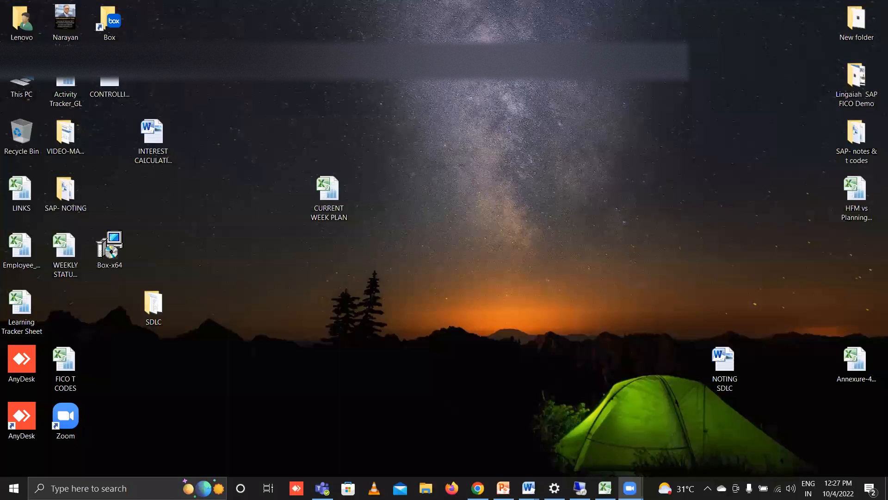
click(605, 488)
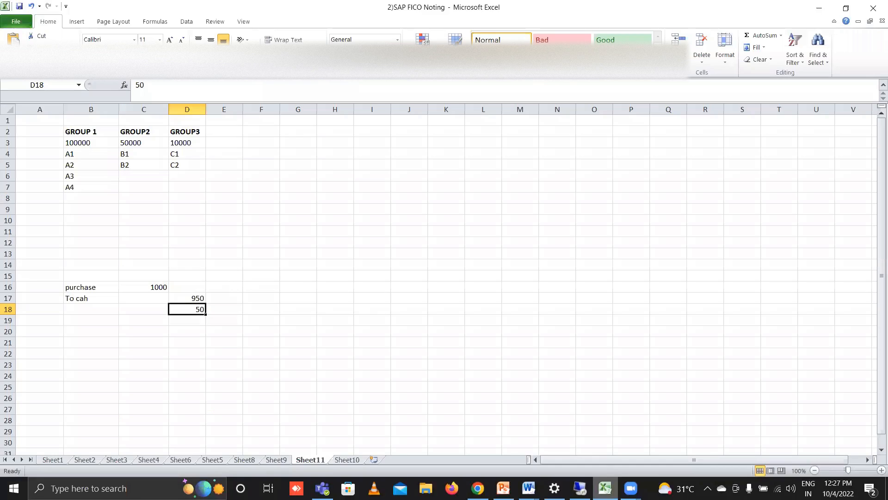
click(348, 459)
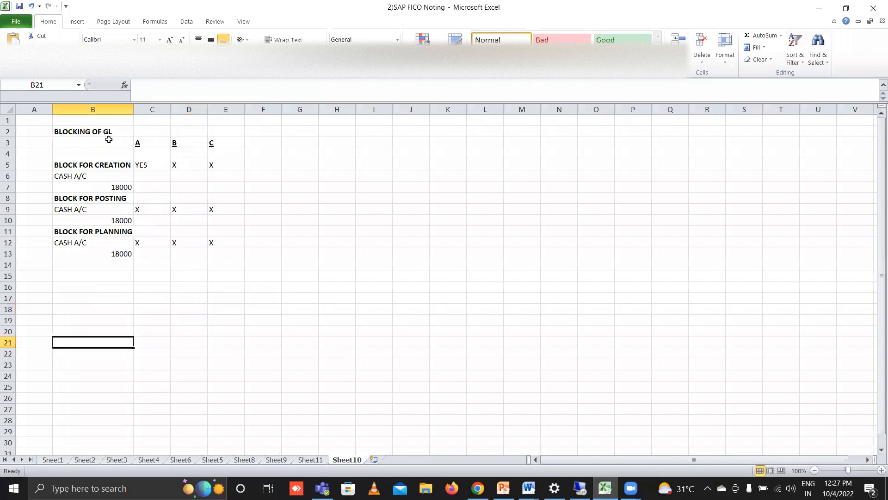
Step: Examine columns A, B and C and the block for creation example for the cash account
click(178, 144)
key(Right)
drag(167, 141, 227, 143)
click(98, 165)
click(89, 177)
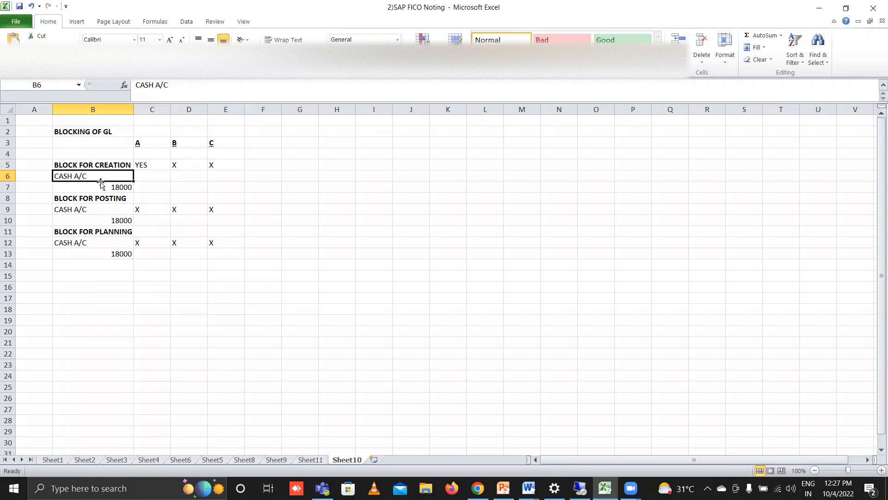
Step: Review the block for creation row against columns A, B and C for cash account 18000
click(117, 188)
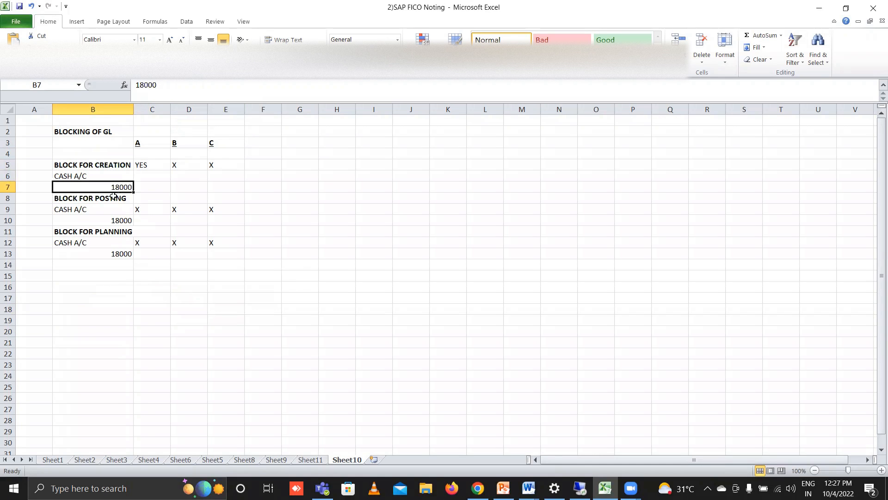
click(148, 169)
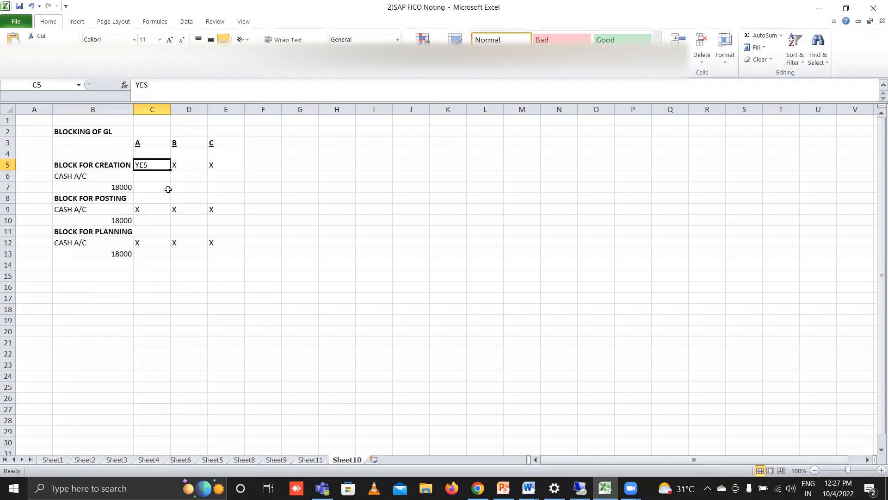
drag(178, 165, 210, 165)
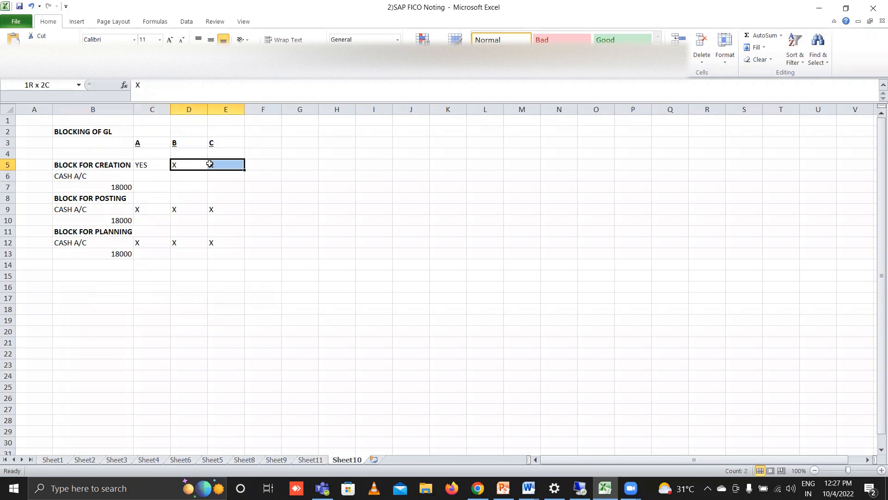
drag(95, 178, 100, 187)
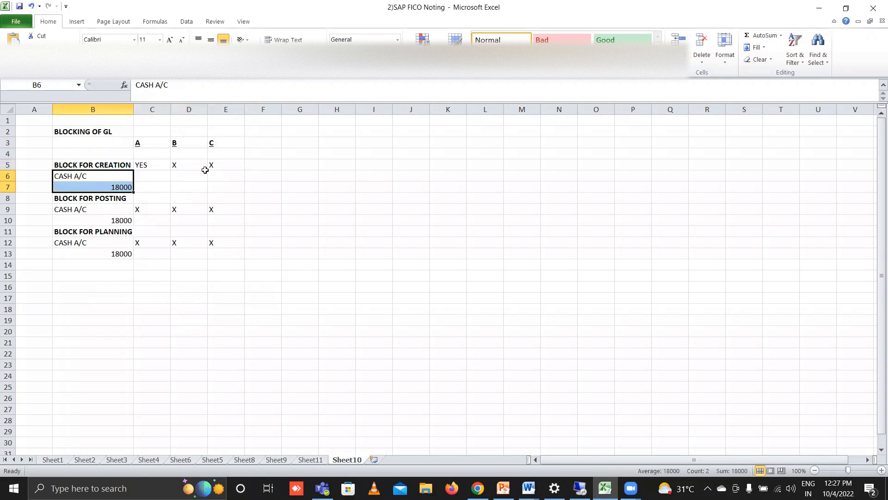
drag(189, 165, 214, 163)
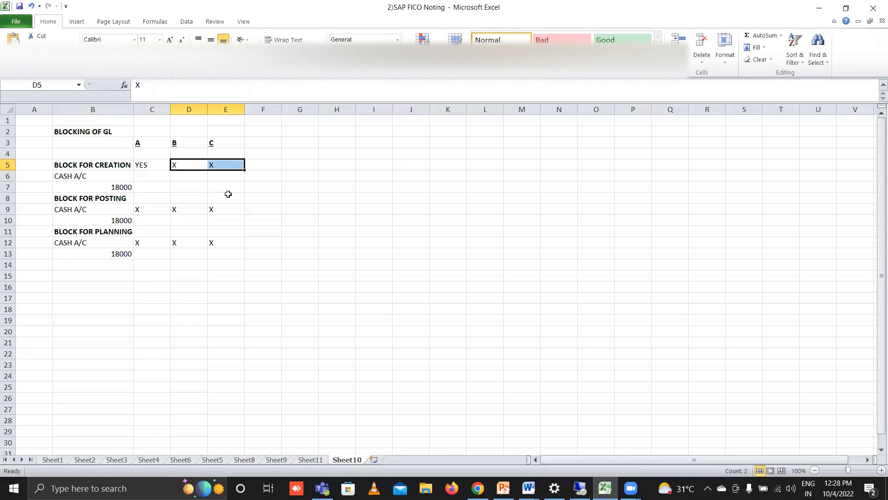
click(127, 191)
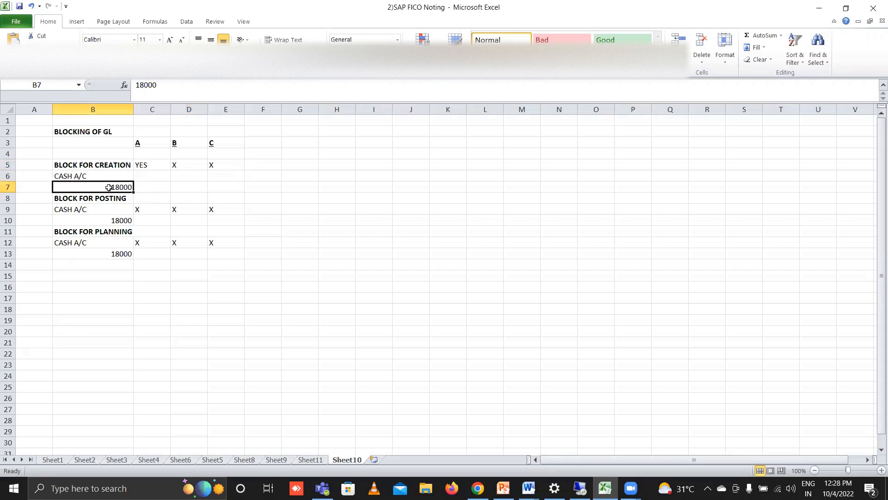
Step: Examine the block for posting and block for planning rows across columns A, B and C
click(86, 206)
drag(86, 205, 86, 201)
drag(141, 209, 218, 209)
drag(102, 234, 212, 245)
click(299, 276)
Step: Recheck the cash account name and number listed under the block for creation heading
drag(105, 179, 115, 185)
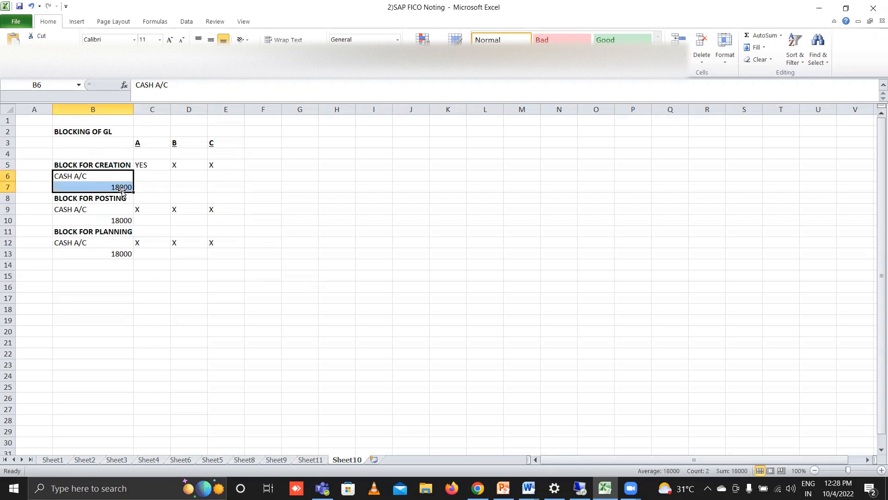
click(119, 184)
click(116, 167)
click(109, 178)
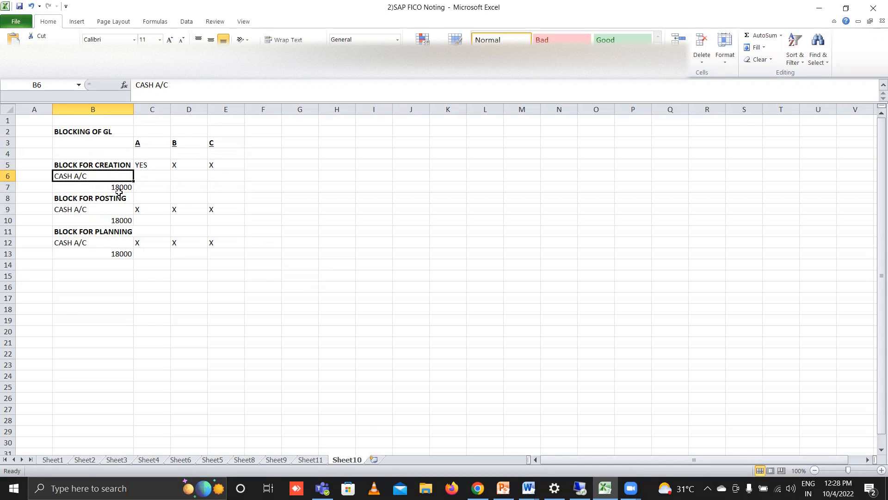
click(119, 188)
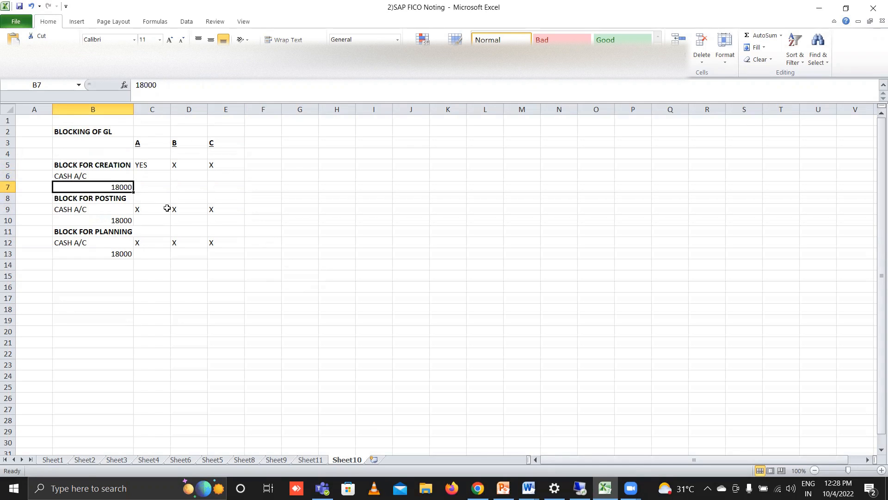
drag(116, 188, 114, 178)
click(119, 184)
Step: Switch back to the remote SAP session, block G/L account 14302 for posting in company code FI02, and save
click(819, 7)
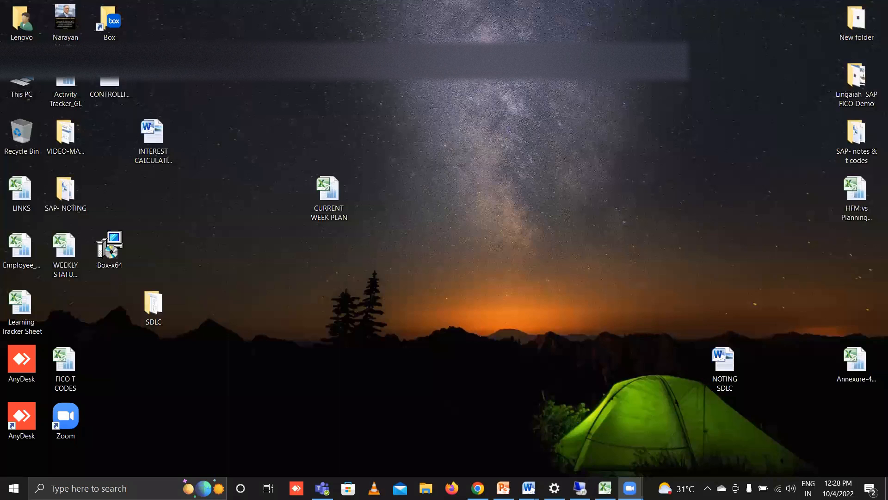
click(580, 488)
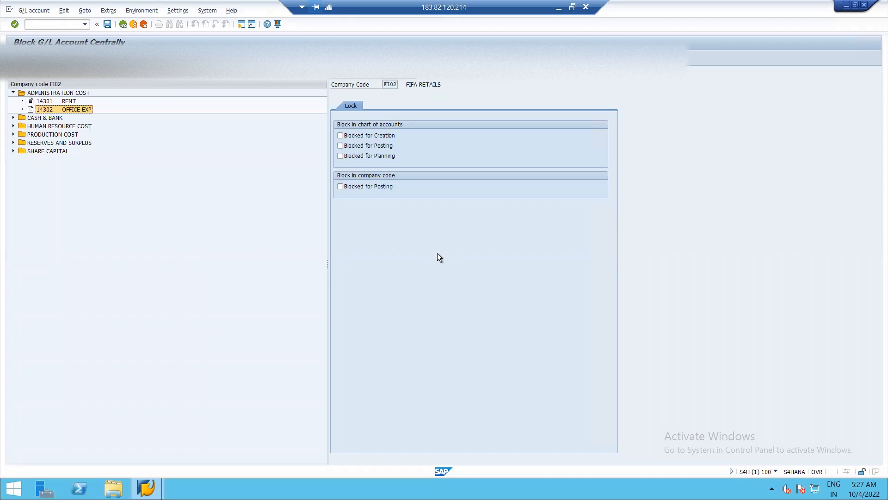
click(341, 187)
click(107, 25)
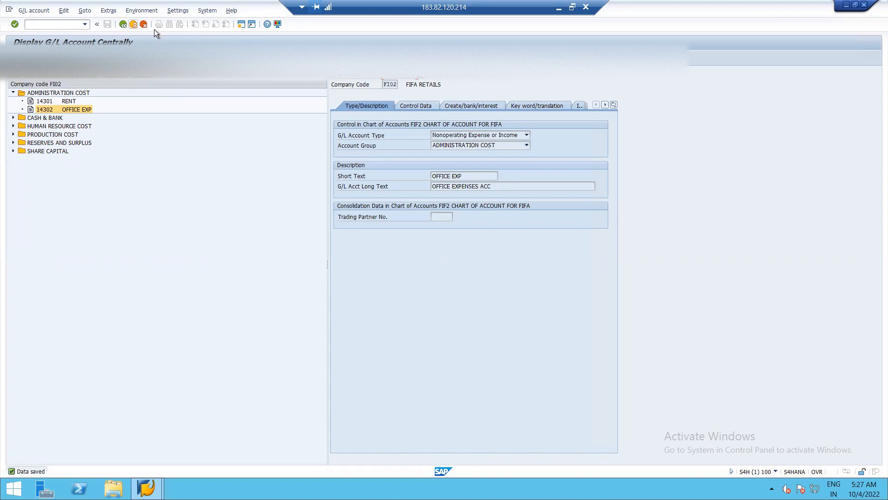
Step: Start transaction FB50 in a new SAP session and set the document date to 04.10.2022
click(240, 26)
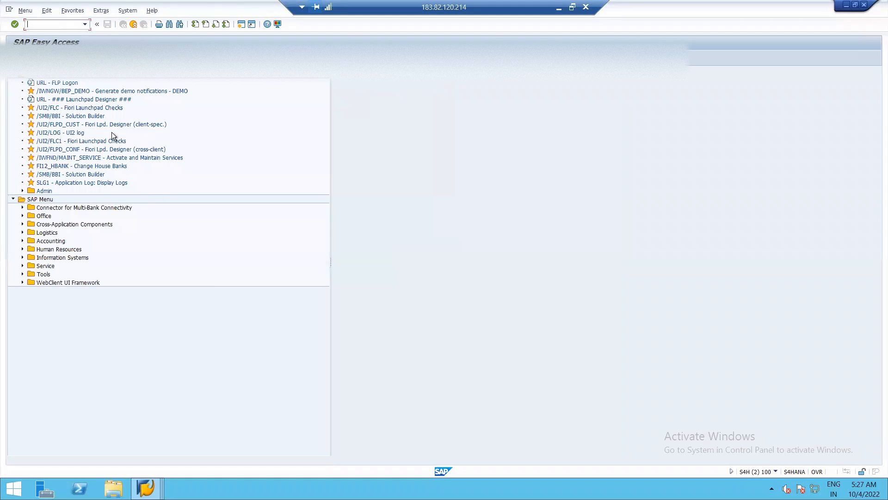
text(fb50)
key(Return)
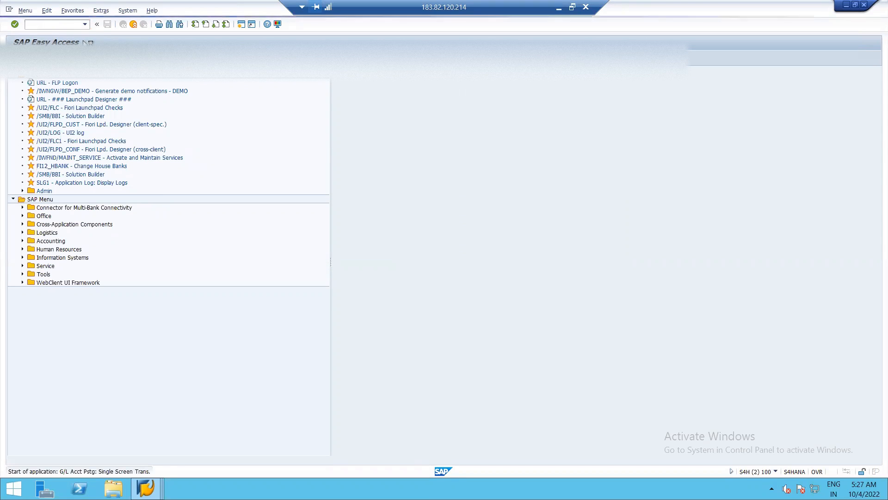
text(0)
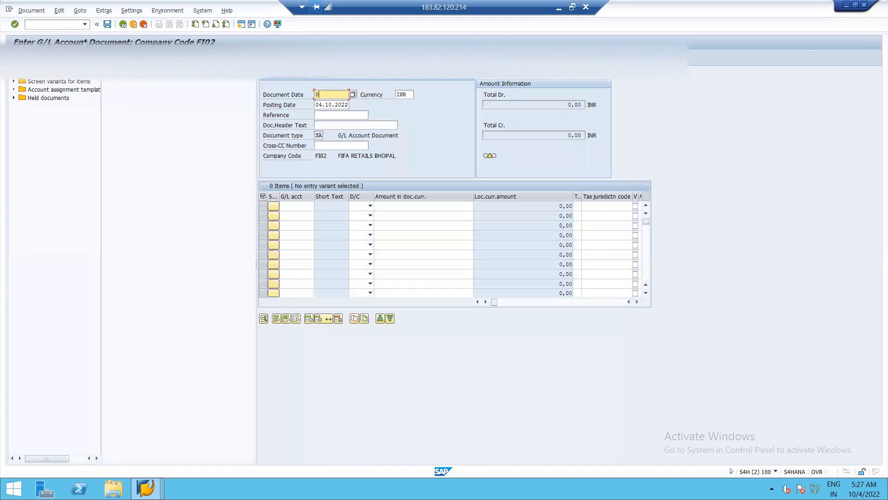
text(4.10.2022)
Step: Look up G/L account 14302 for office expenses and enter it as a debit line of 400
click(311, 206)
click(317, 206)
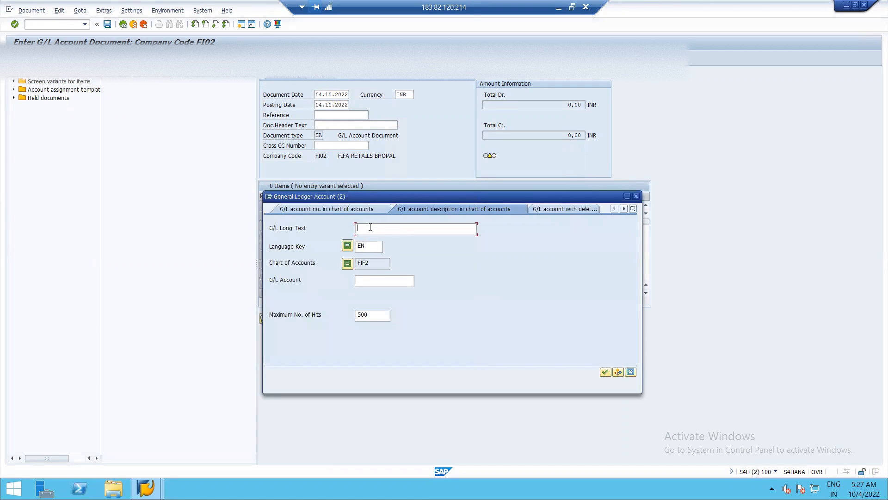
key(Return)
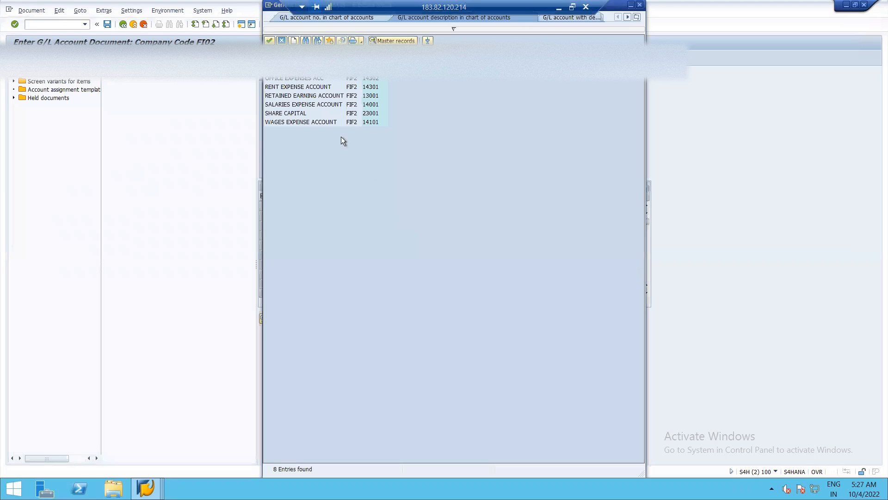
double_click(297, 79)
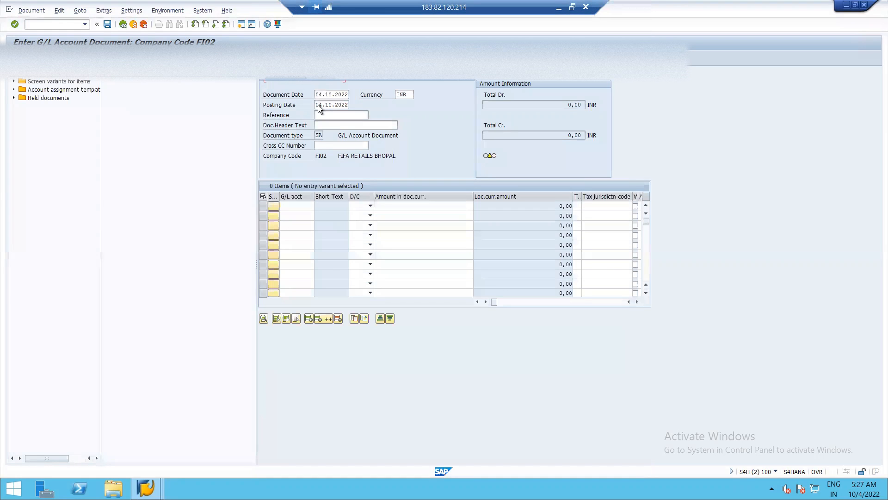
click(364, 205)
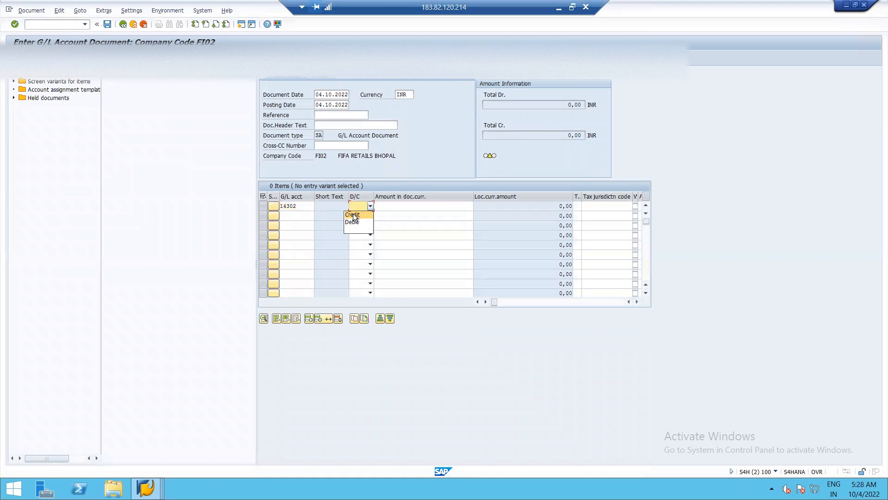
click(392, 205)
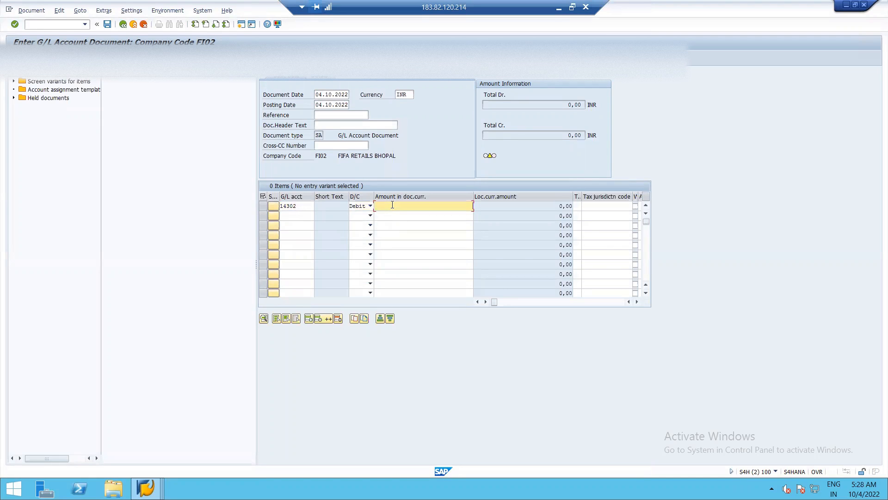
text(400)
Step: Add a credit line of 400 for cash account 18000 and try to validate the entry
click(286, 218)
text(18000)
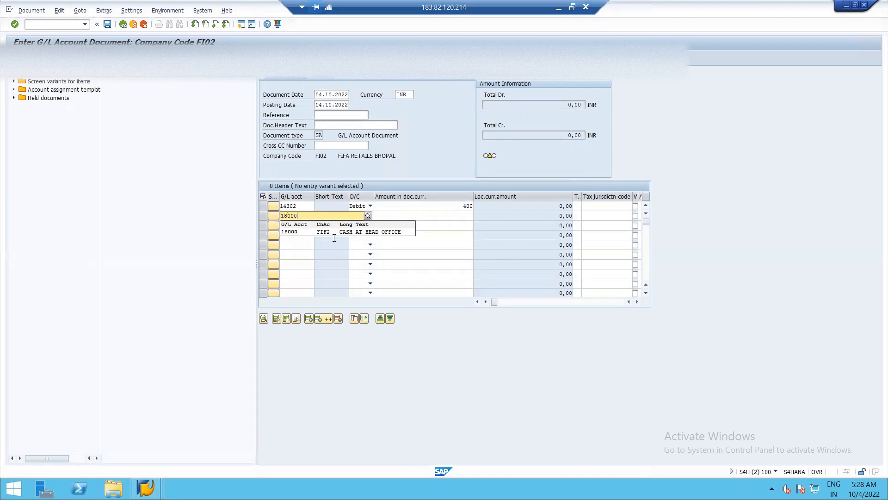
click(338, 233)
click(369, 215)
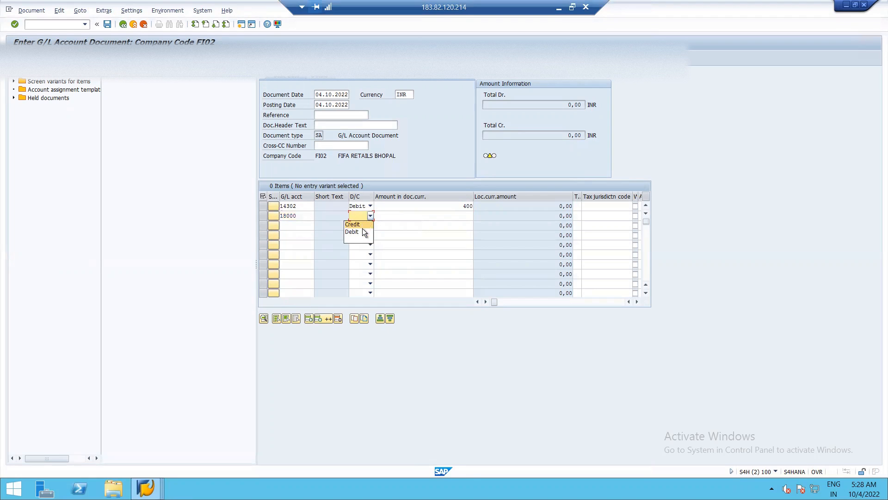
click(409, 216)
text(400)
key(Return)
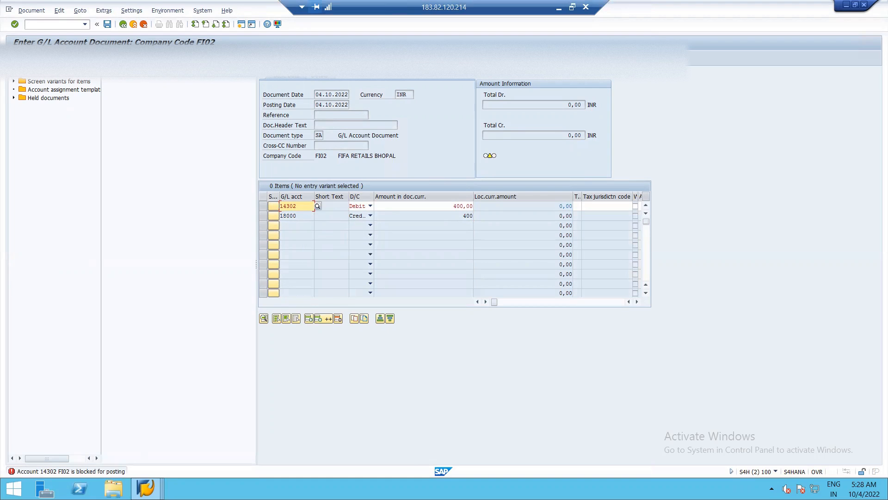
Step: Switch from the FB50 document to the session displaying the office expenses G/L account
click(122, 25)
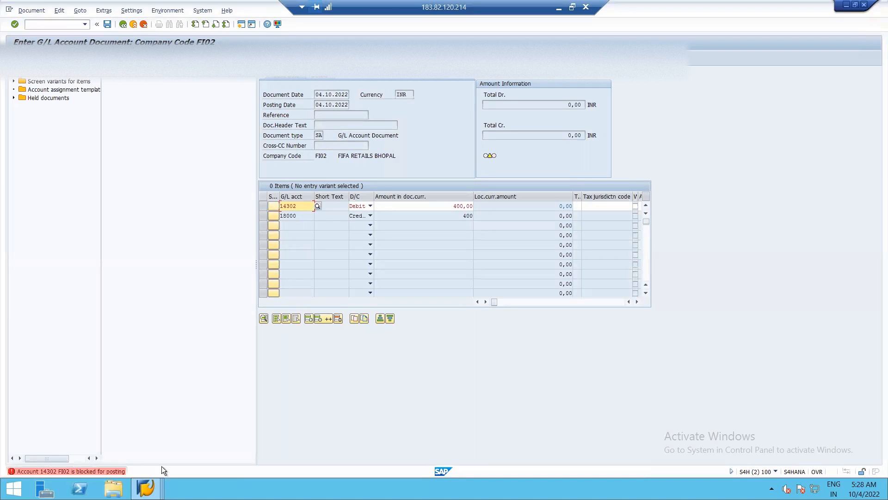
click(145, 488)
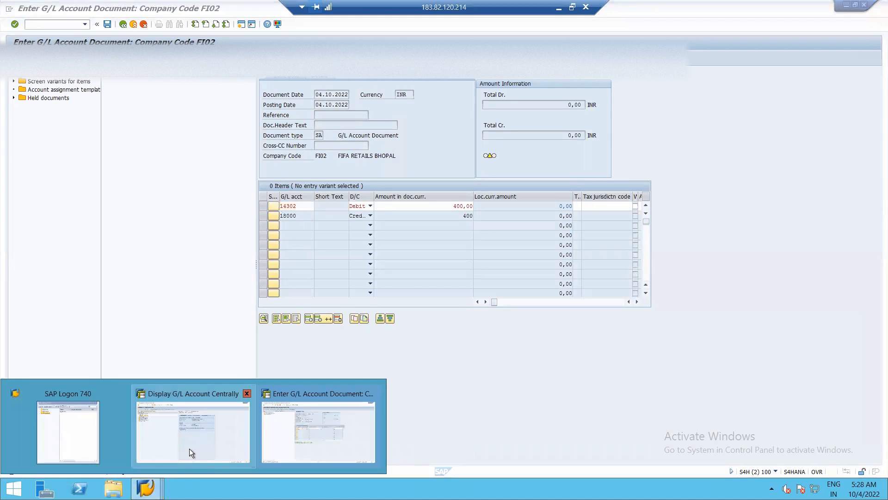
click(202, 409)
click(158, 482)
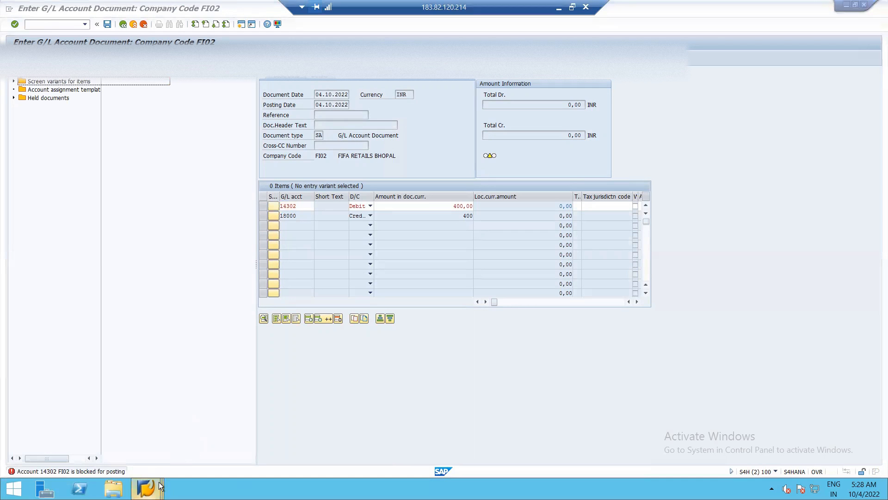
click(190, 437)
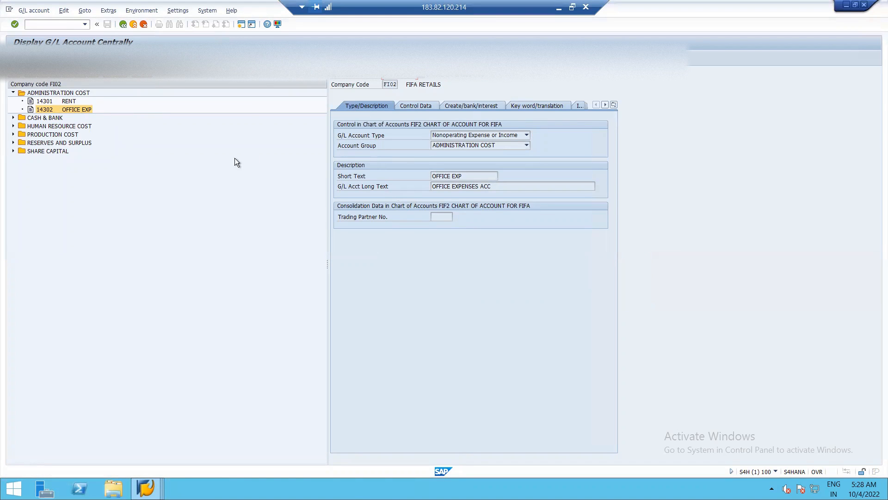
Step: Open account 14302 for changing, remove its company code posting block, and save
click(57, 76)
click(410, 105)
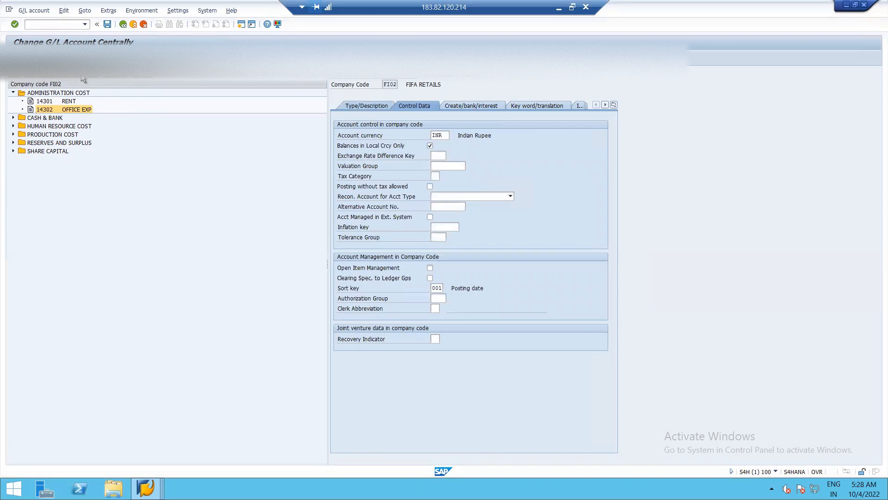
click(83, 76)
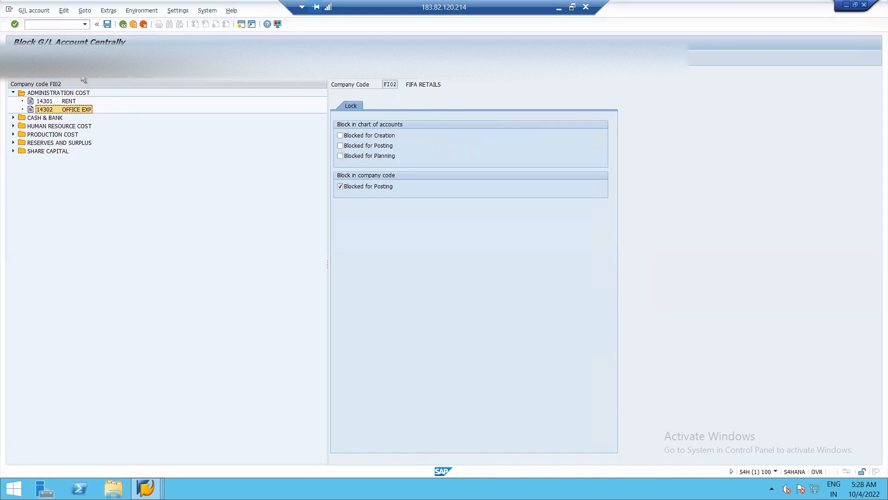
click(340, 187)
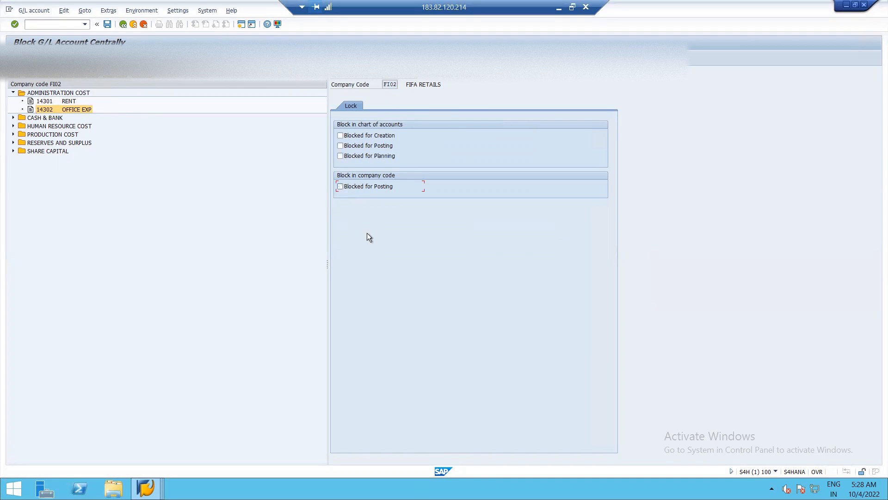
click(107, 24)
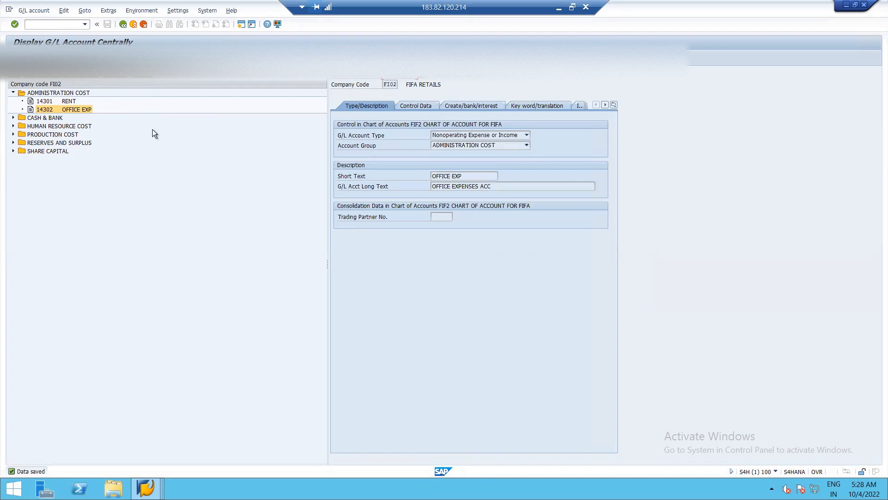
Step: Mark rent account 14301 for deletion in both the chart of accounts and the company code, and save
click(51, 103)
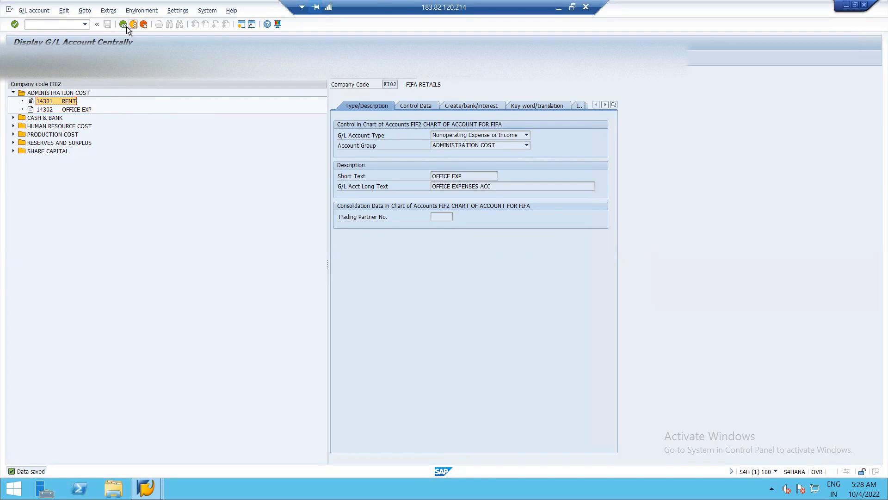
click(55, 79)
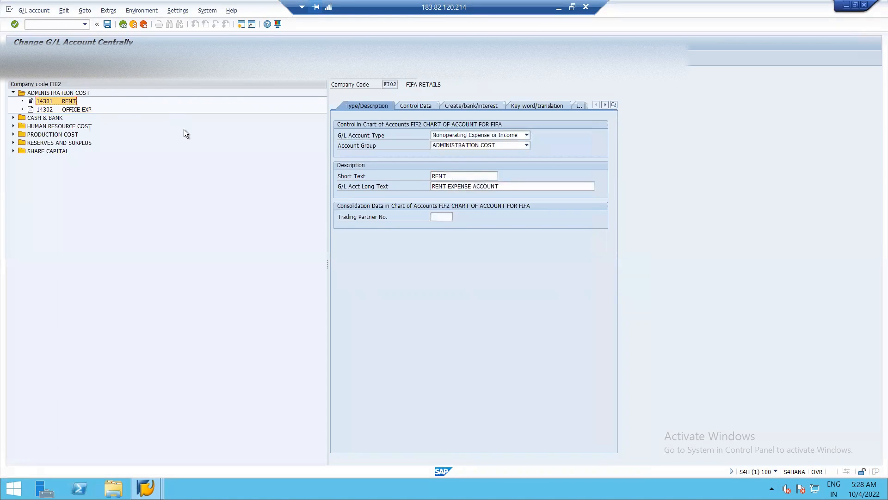
click(93, 78)
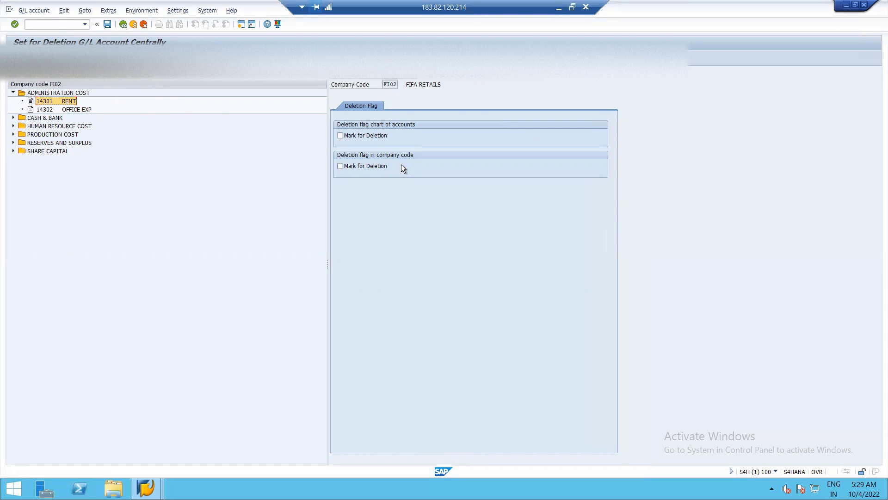
click(344, 137)
click(341, 167)
click(107, 24)
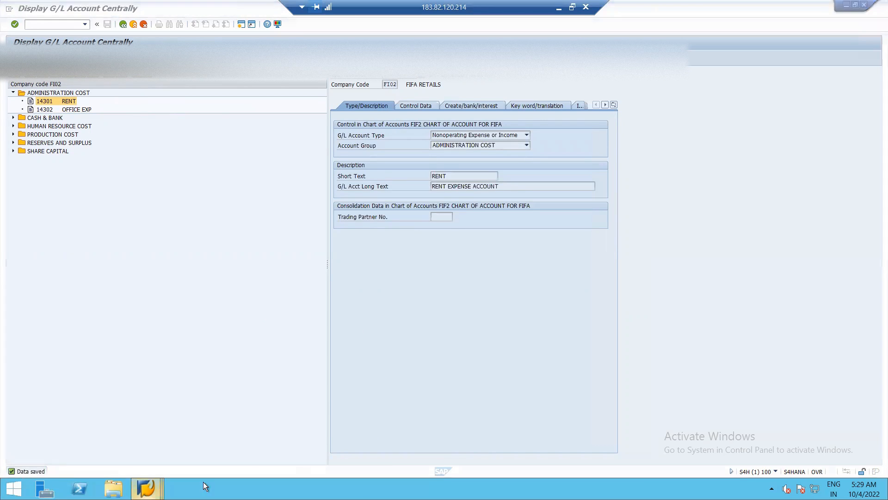
Step: Switch to the FB50 session, discard the unfinished entry, and start a new document dated 04.10.2022
mouse_move(157, 476)
click(296, 437)
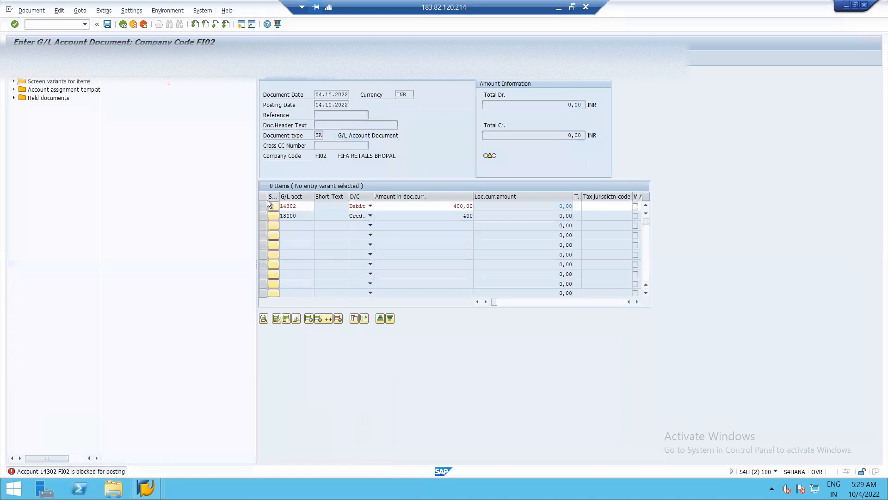
click(142, 25)
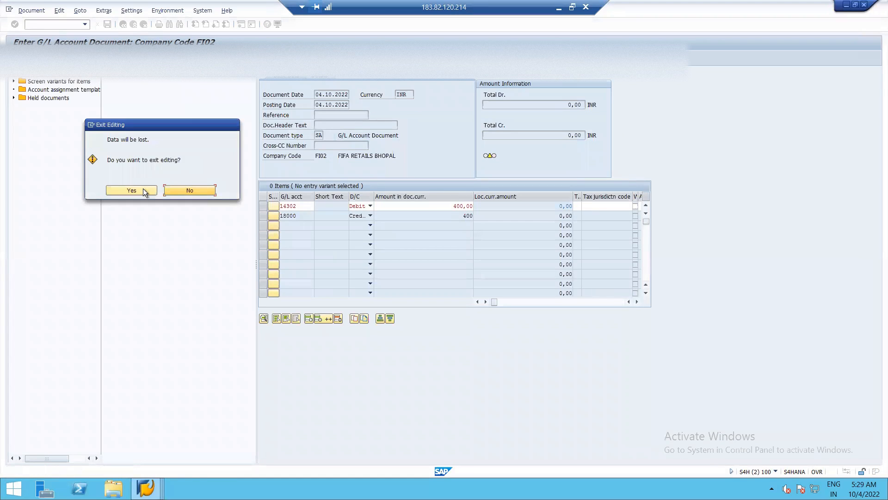
click(143, 188)
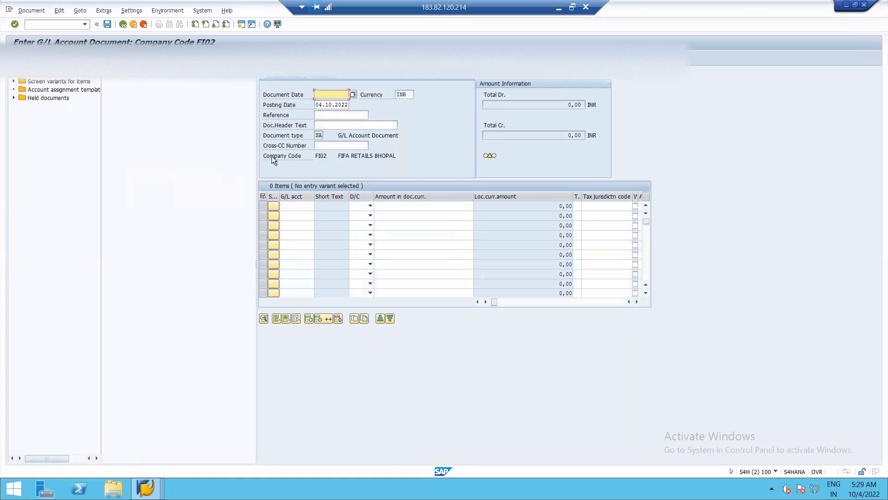
text(04.10.2022)
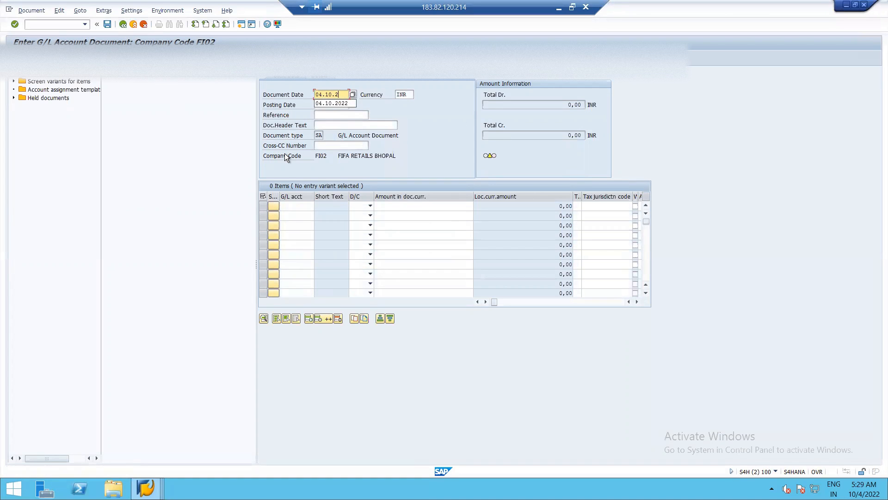
Step: Find the rent expense account 14301 by searching the chart of accounts and enter it as a debit line of 300
click(304, 208)
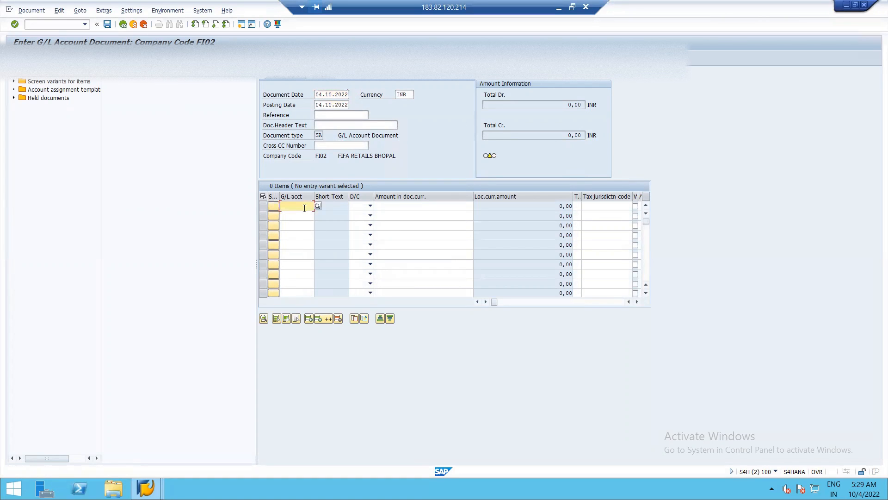
click(318, 205)
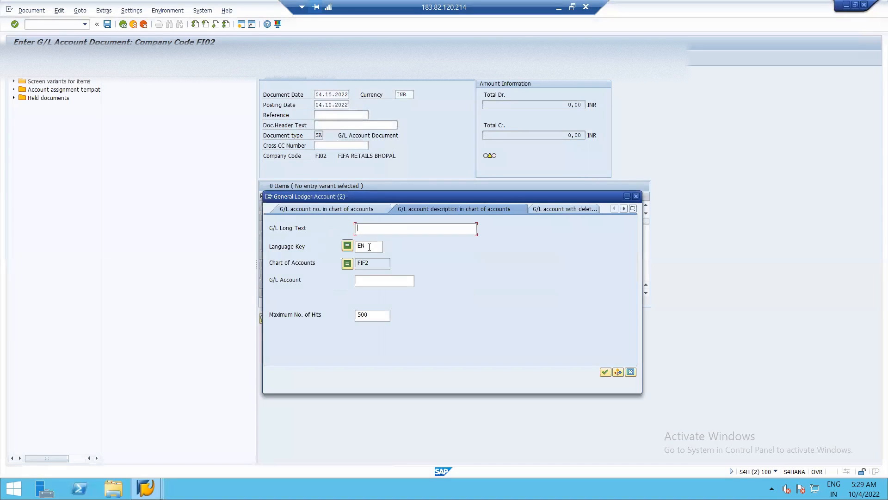
key(Return)
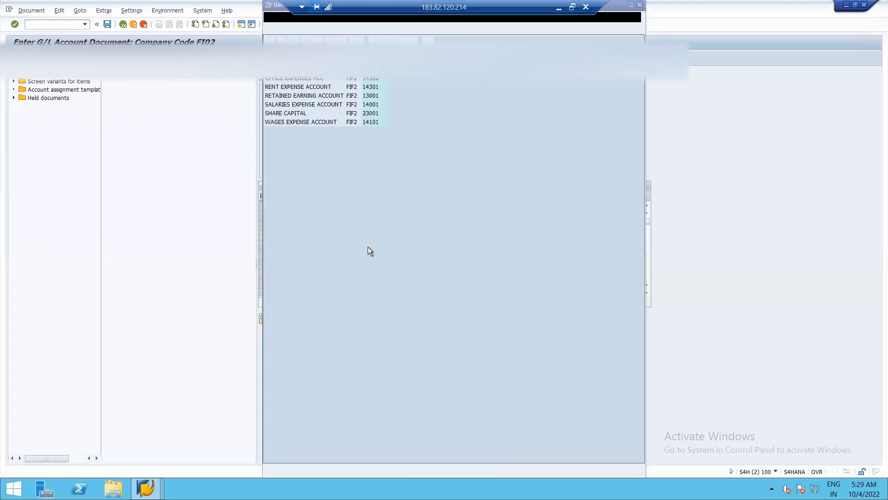
double_click(290, 88)
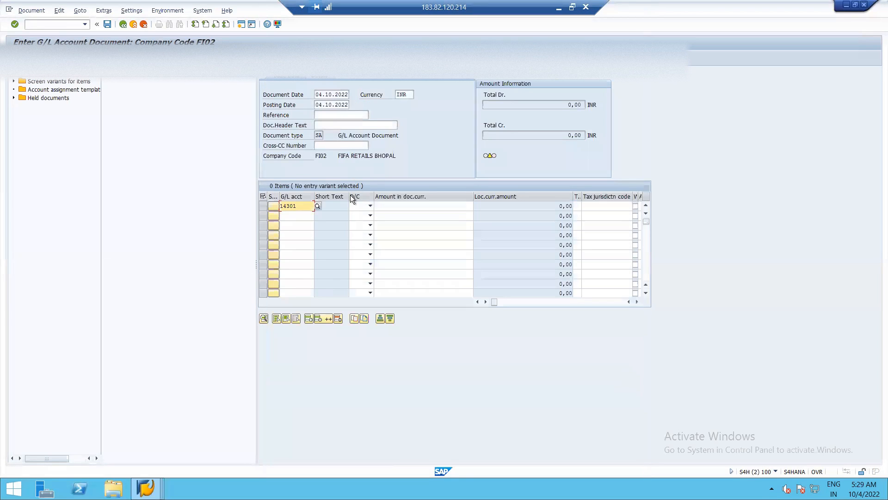
click(363, 207)
click(361, 217)
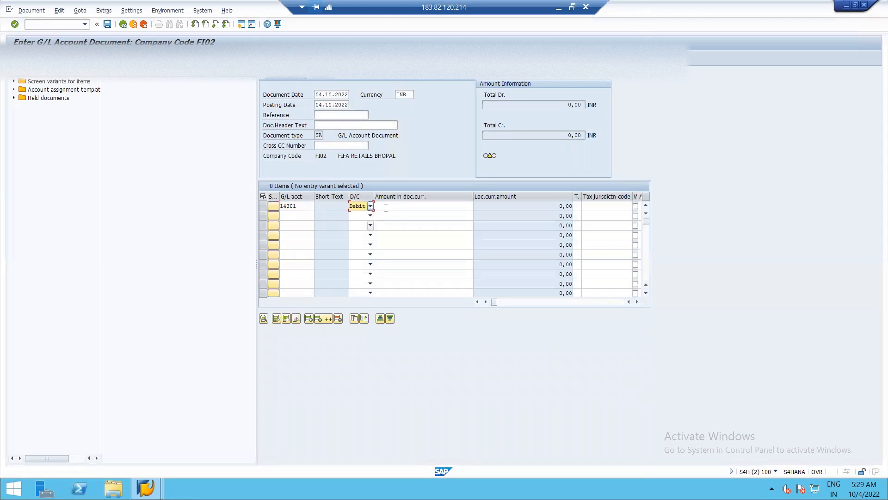
click(387, 207)
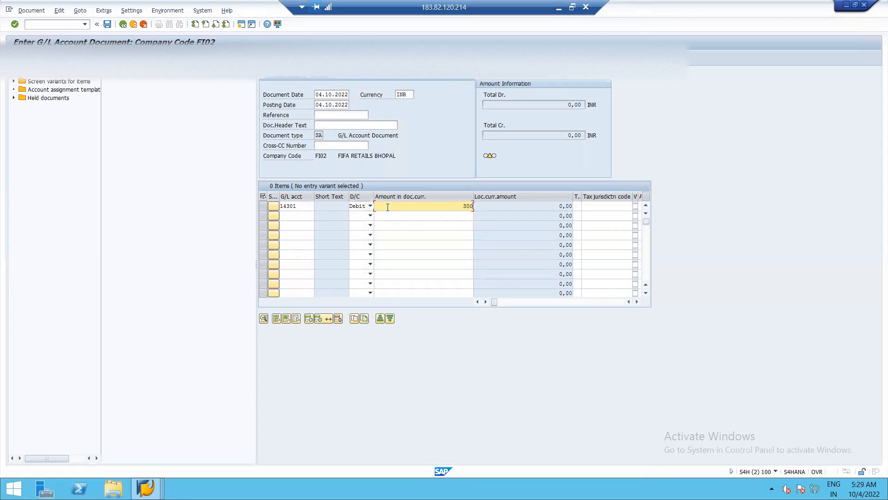
Step: Add a credit line of 300 for cash account 18000 and try to validate the entry
click(296, 216)
text(1)
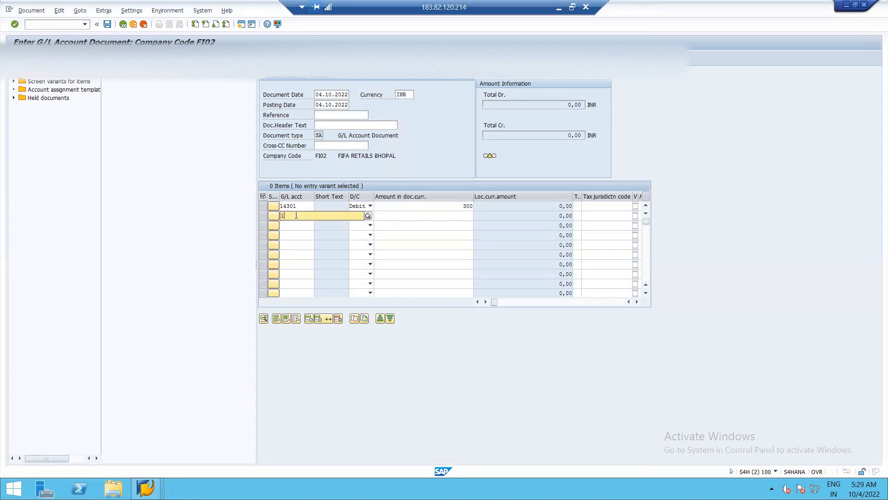
text(8000)
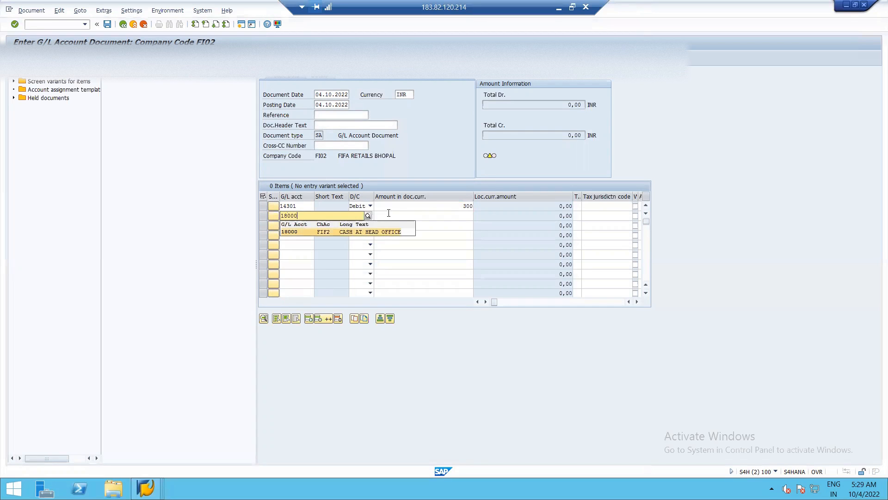
click(356, 215)
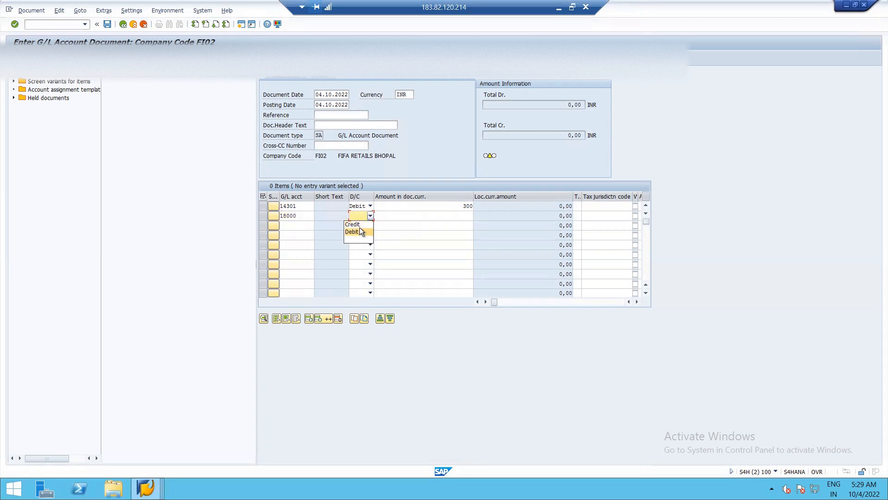
click(352, 224)
click(407, 215)
text(300)
key(Return)
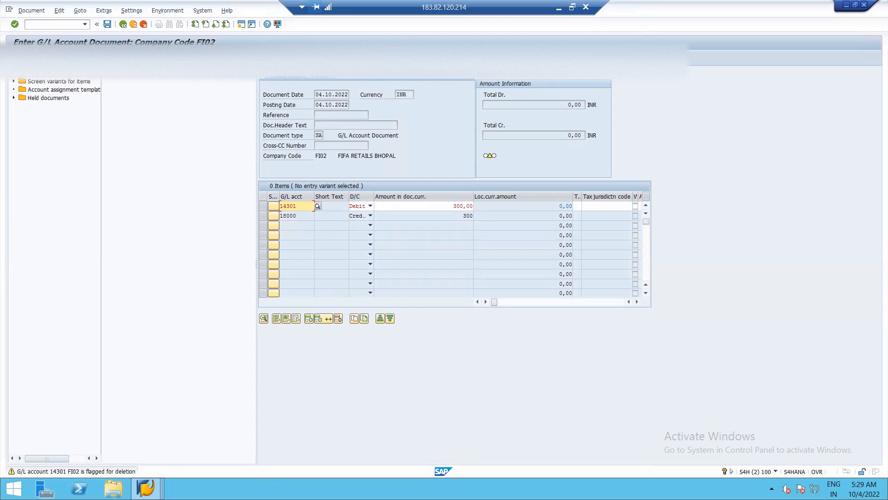
click(124, 26)
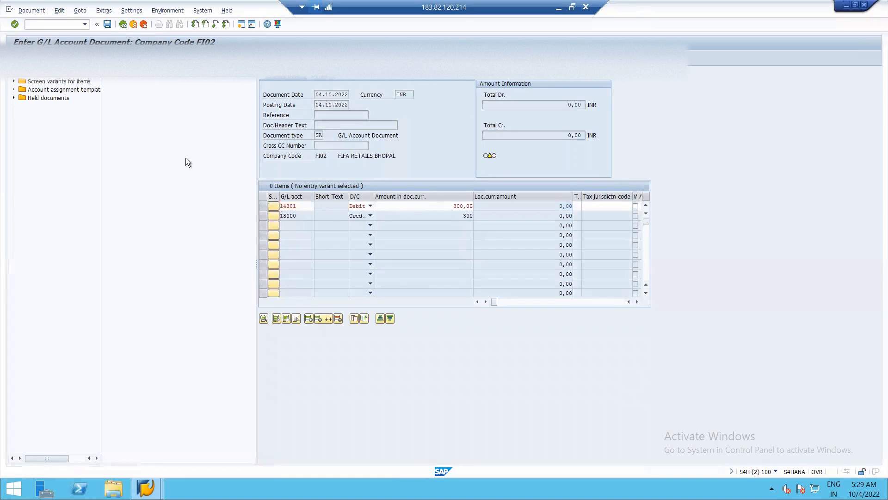
Step: Switch from the FB50 document to the session displaying the rent G/L account
mouse_move(145, 487)
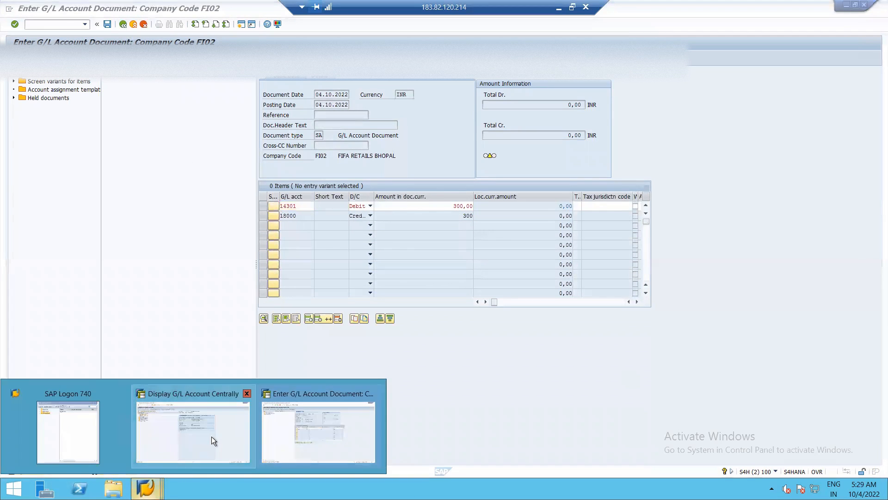
mouse_move(215, 435)
mouse_move(285, 431)
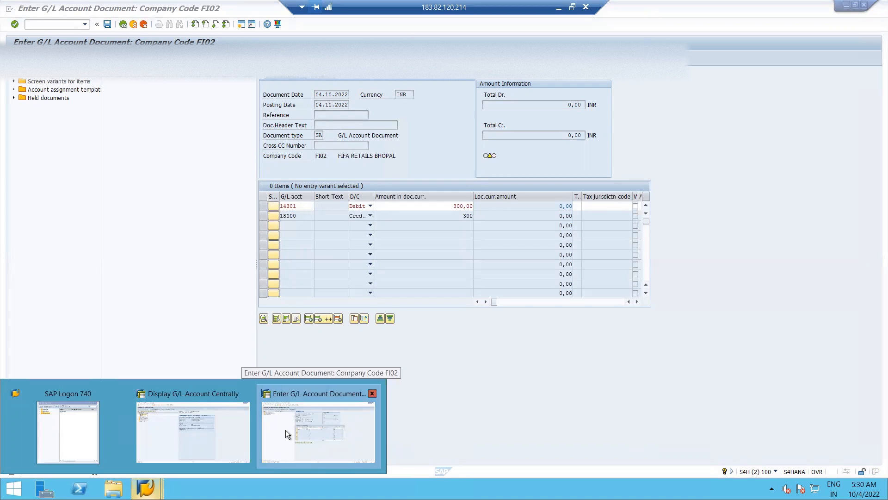
click(198, 415)
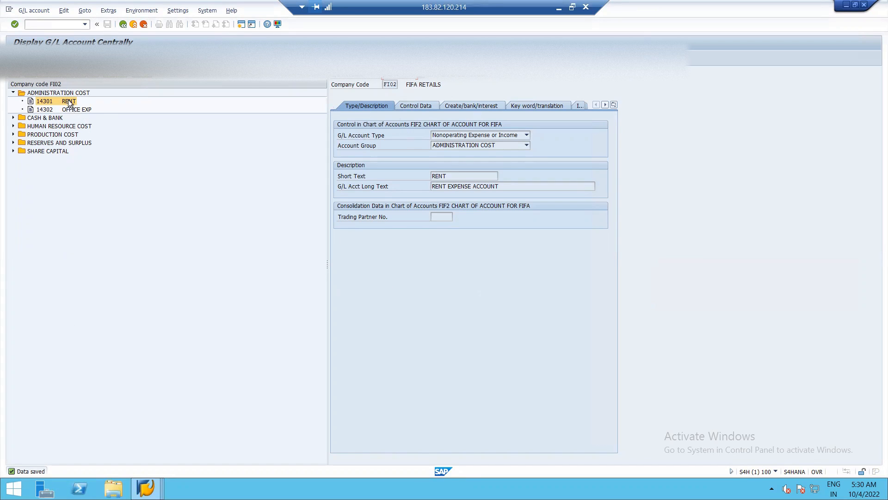
Step: Minimize and reopen the remote desktop session, then cancel its automatic reconnection attempt
click(556, 8)
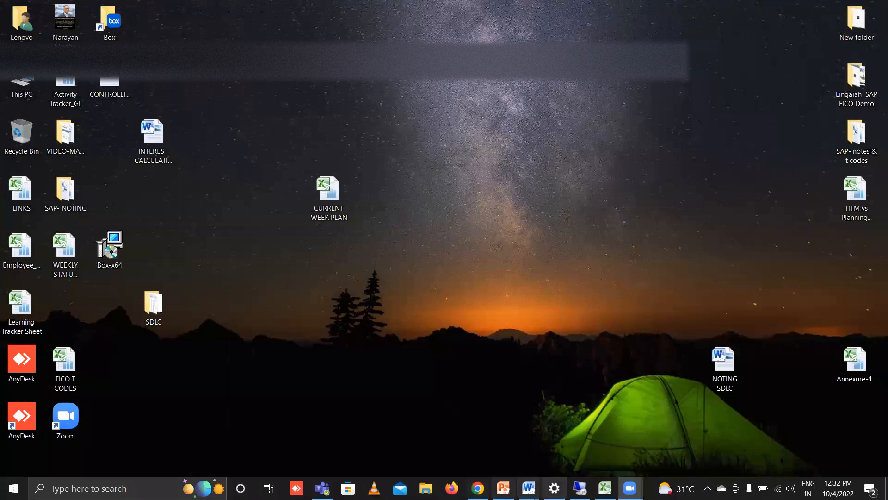
click(596, 488)
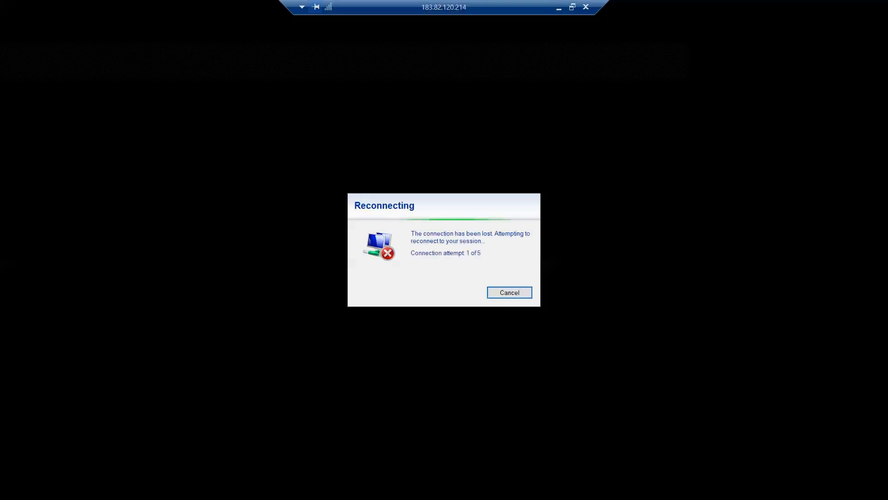
click(509, 293)
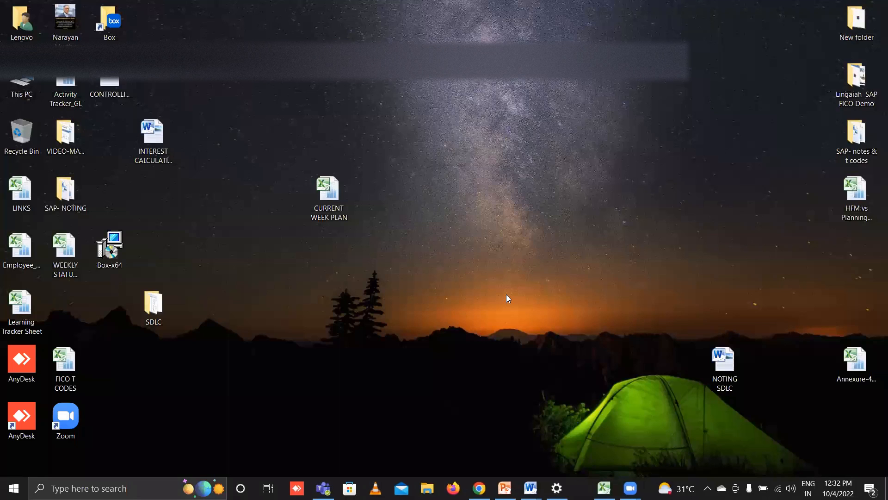
right_click(455, 175)
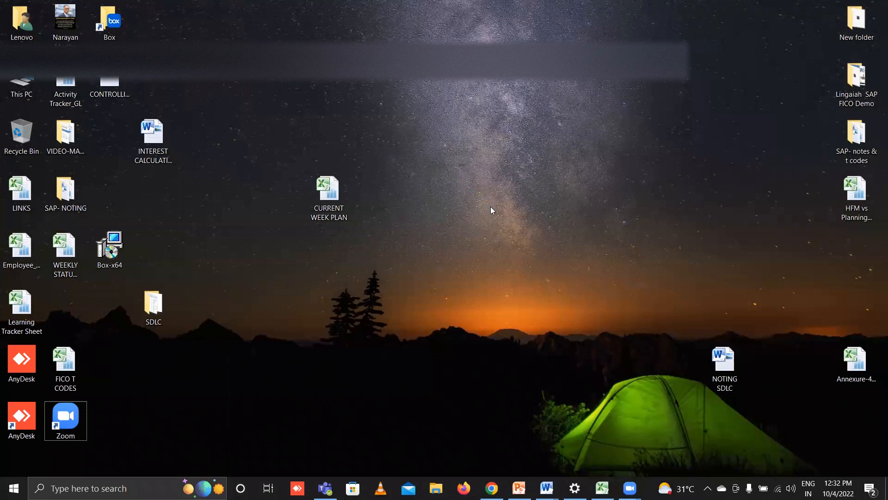
click(492, 201)
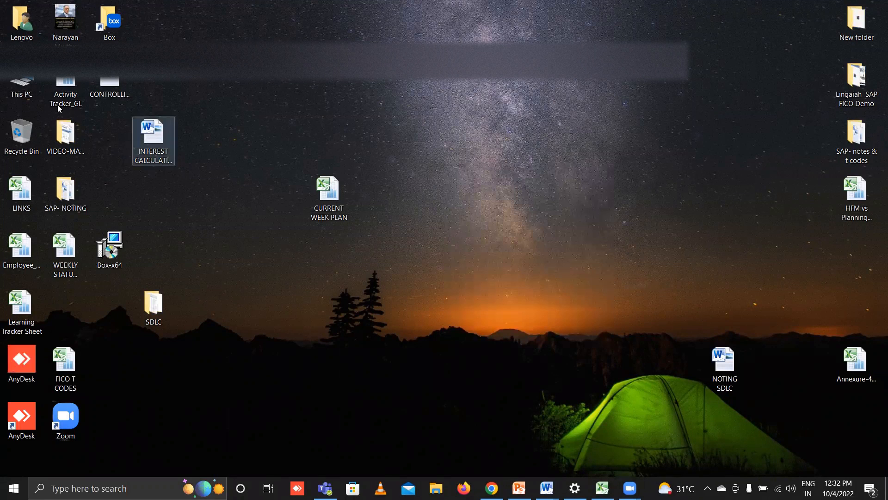
Step: Open Remote Desktop Connection and reconnect to the SAP server by entering the account password
click(120, 488)
text(re)
key(Return)
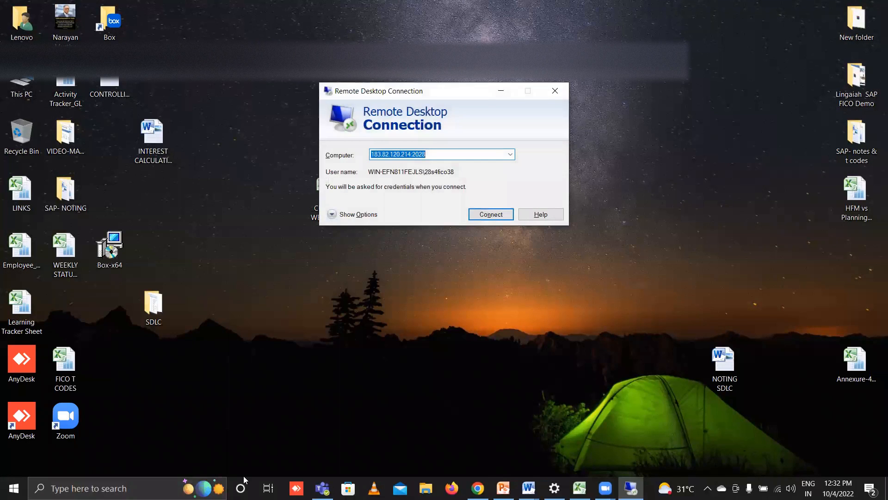
key(Return)
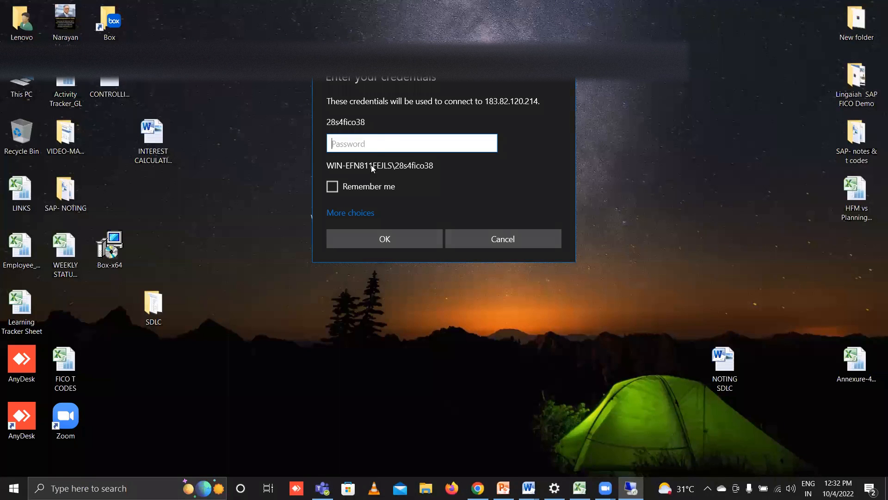
text(••••••••)
key(Return)
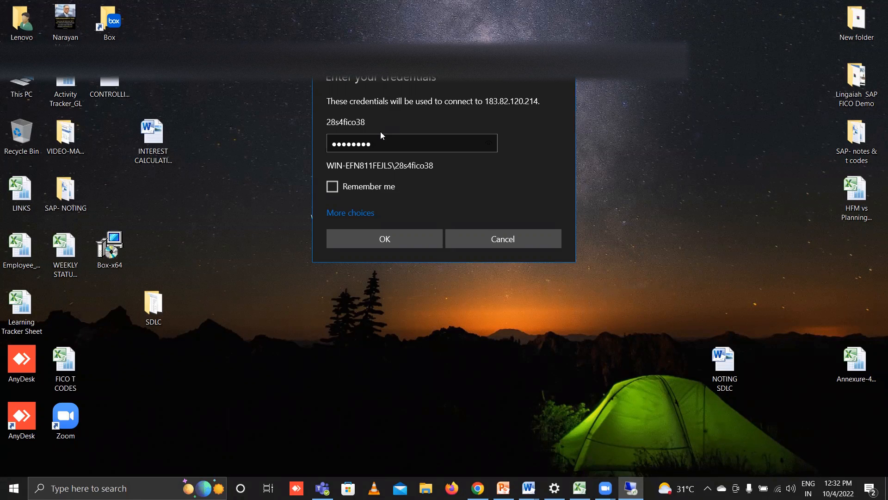
click(477, 253)
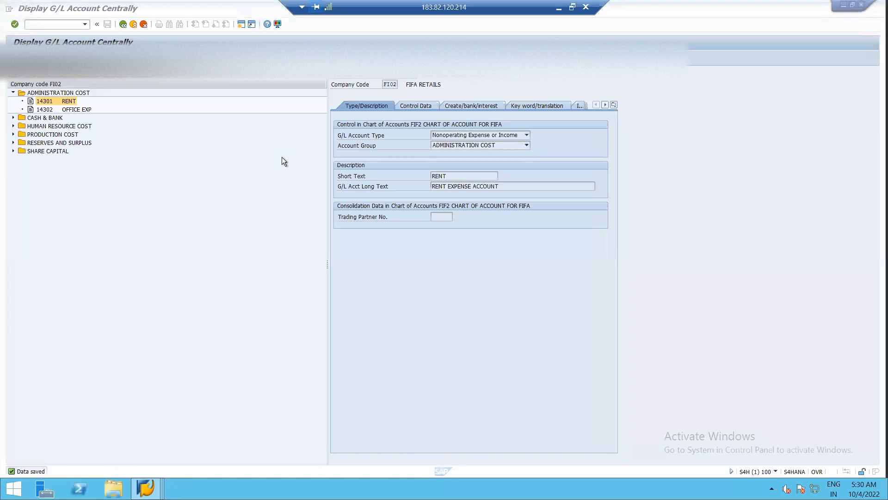
Step: Remove the chart of accounts deletion mark from rent account 14301 and save
click(64, 103)
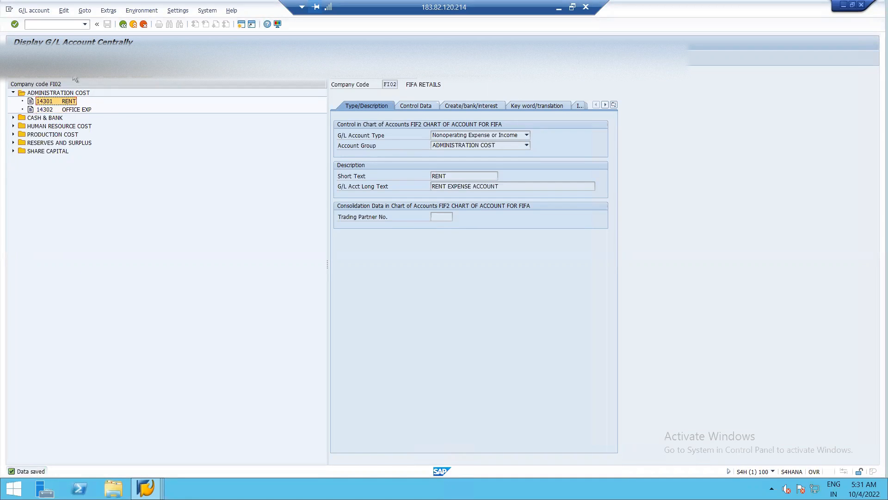
click(56, 77)
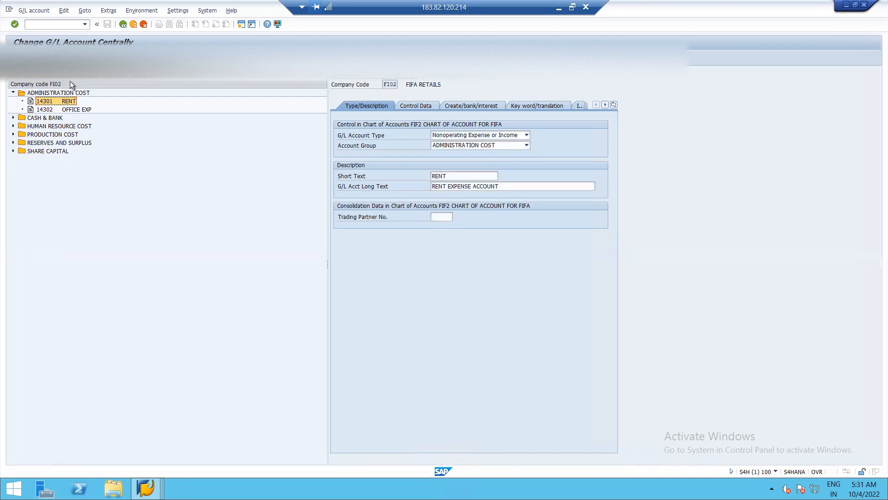
click(89, 78)
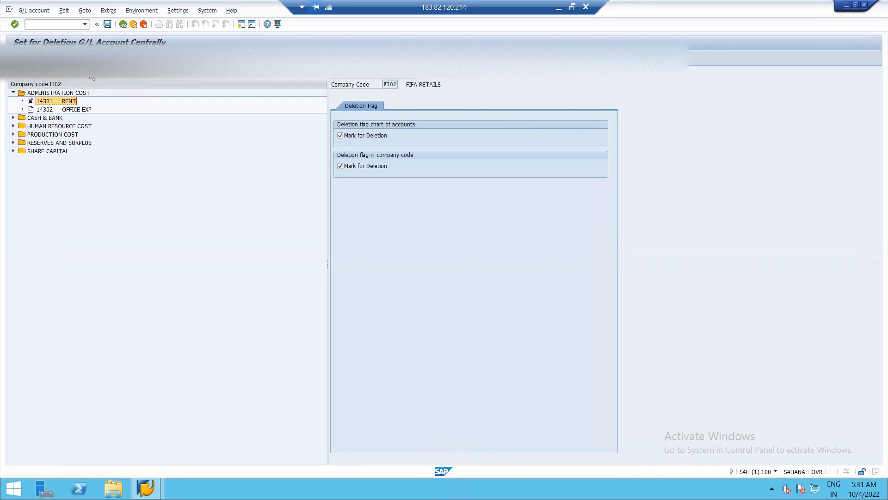
click(341, 135)
click(107, 24)
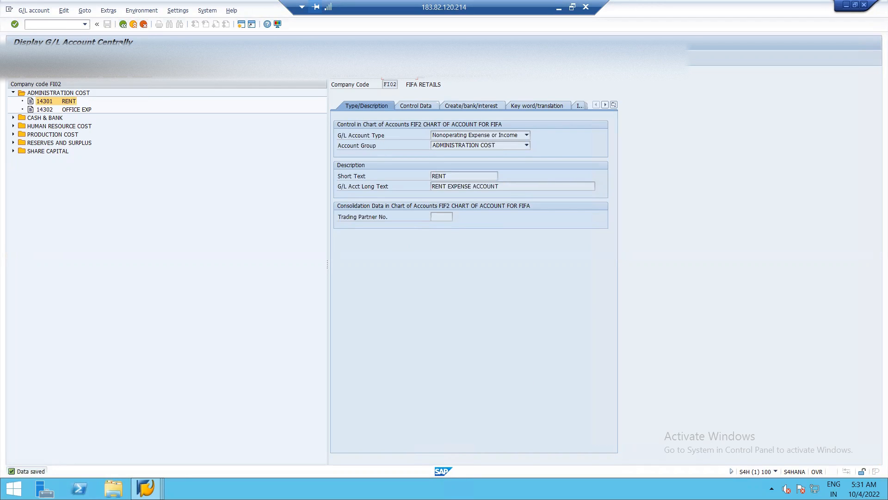
Step: Leave the rent account display and open the G/L Account Line Item Display transaction
click(144, 25)
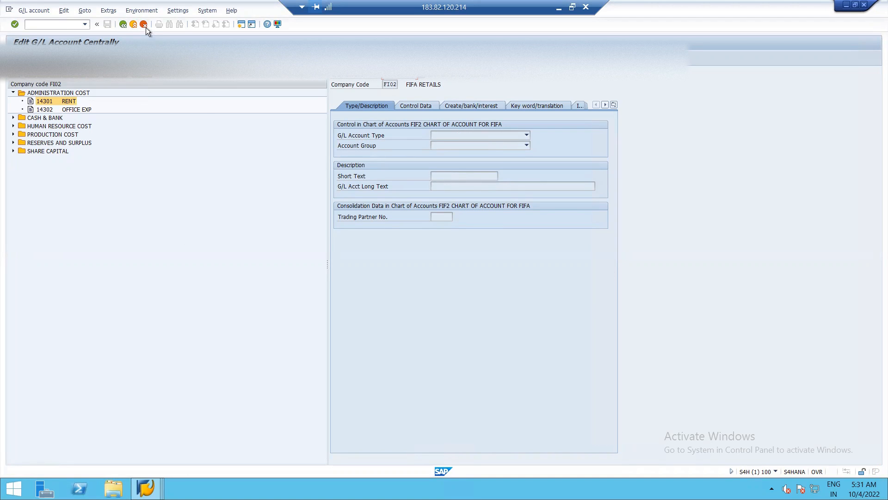
click(68, 22)
text(/n)
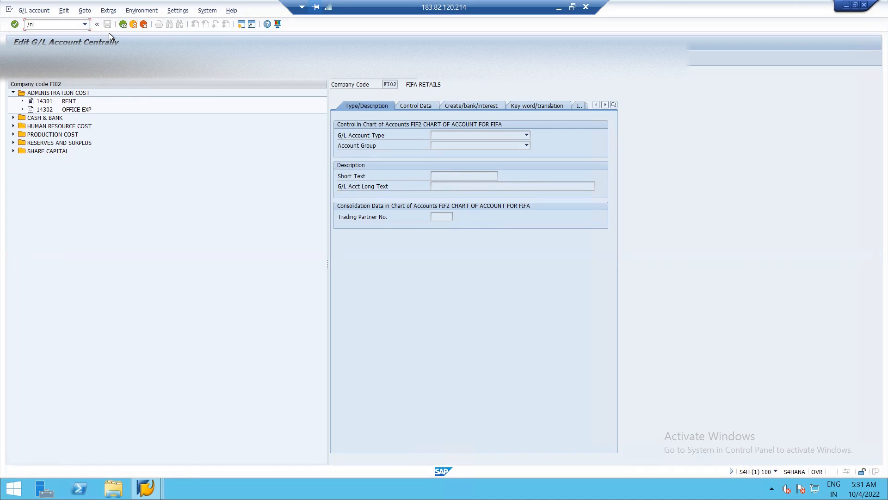
text(fb)
key(Return)
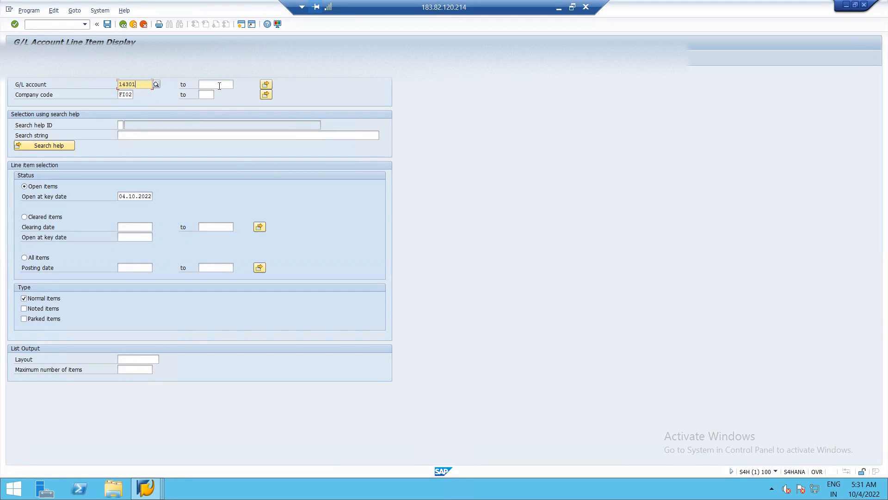
Step: Display all line items for G/L accounts 14301 to 18005 in company code FI02
click(219, 85)
text(18005)
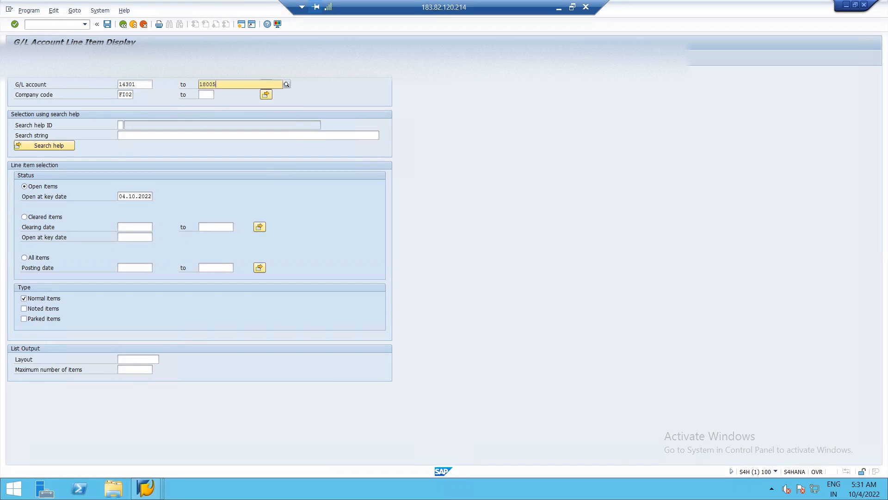
click(131, 94)
click(54, 196)
click(43, 259)
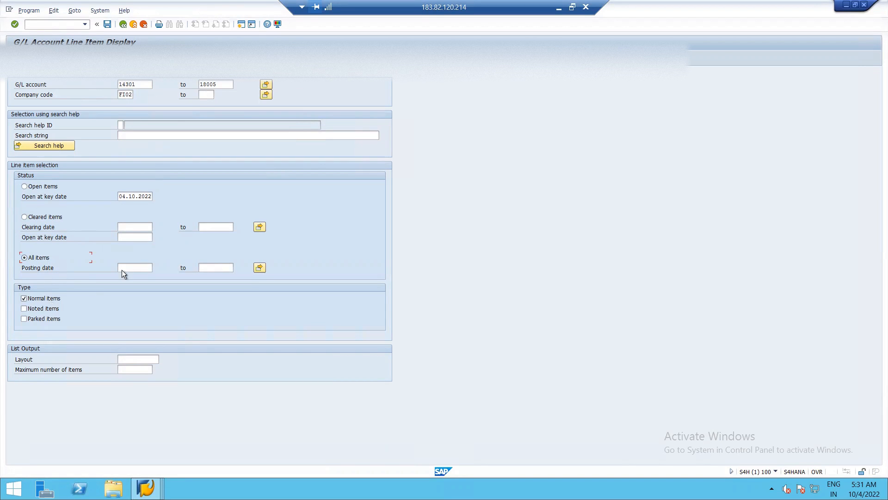
key(F8)
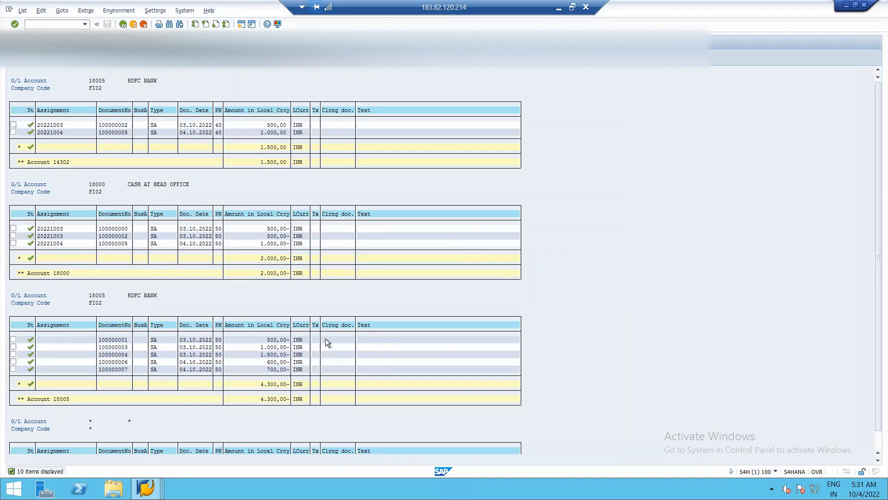
Step: Review the listed line items and account totals for office expenses, cash at head office and HDFC Bank
scroll(340, 346, down, 1)
scroll(275, 271, up, 1)
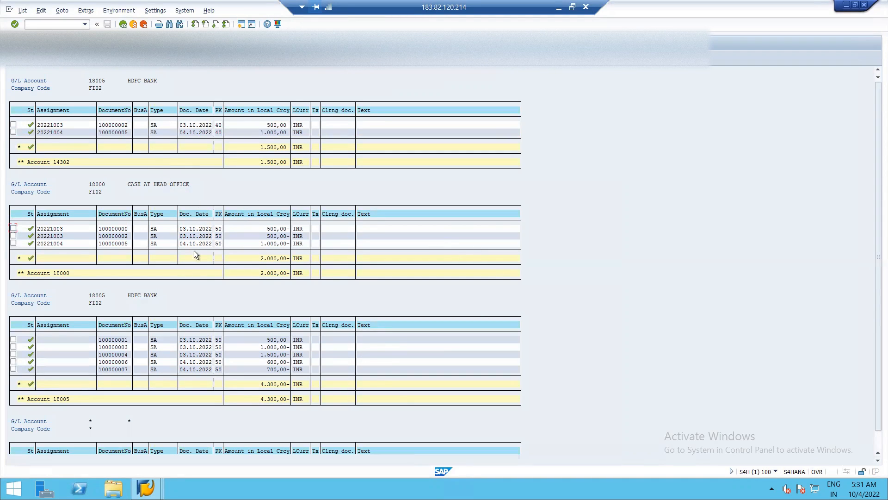
scroll(81, 290, down, 3)
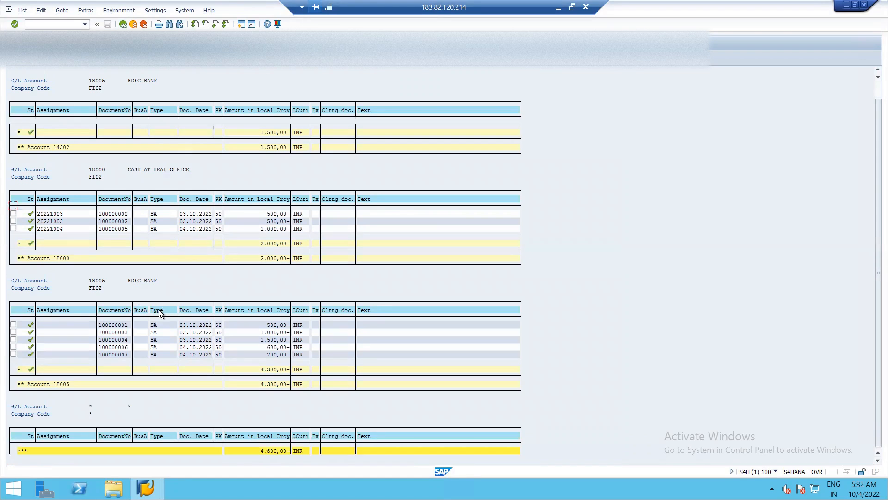
scroll(159, 289, up, 1)
scroll(159, 285, down, 1)
scroll(162, 268, up, 1)
scroll(162, 268, up, 2)
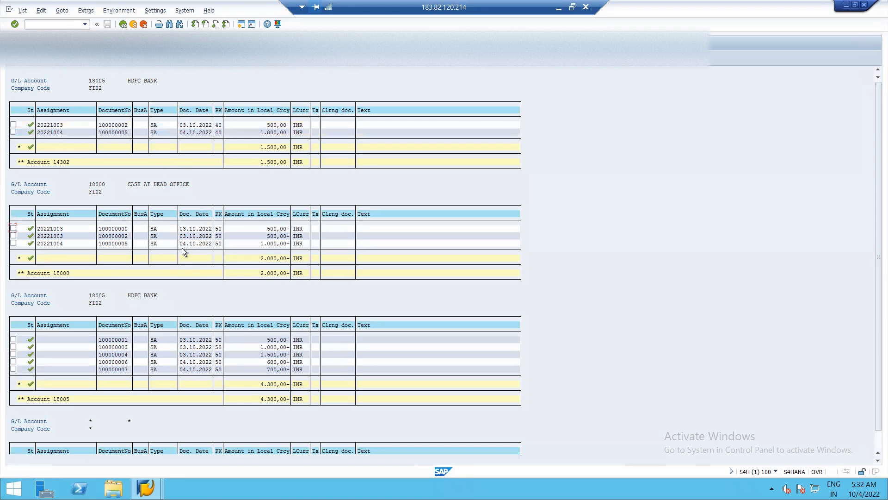
scroll(181, 248, down, 2)
scroll(164, 228, up, 1)
scroll(163, 228, up, 1)
Step: Return to the selection, change the starting G/L account to 14000 and rerun the line item report
click(123, 25)
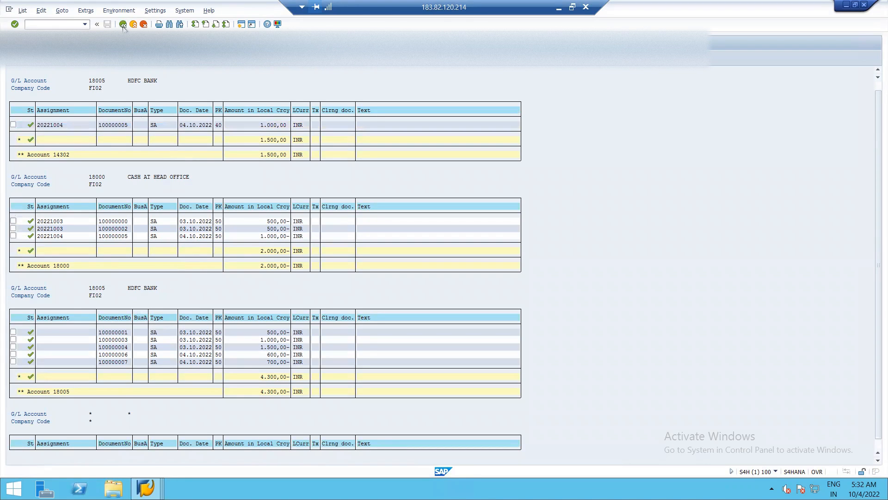
key(BackSpace)
key(BackSpace)
key(BackSpace)
text(000)
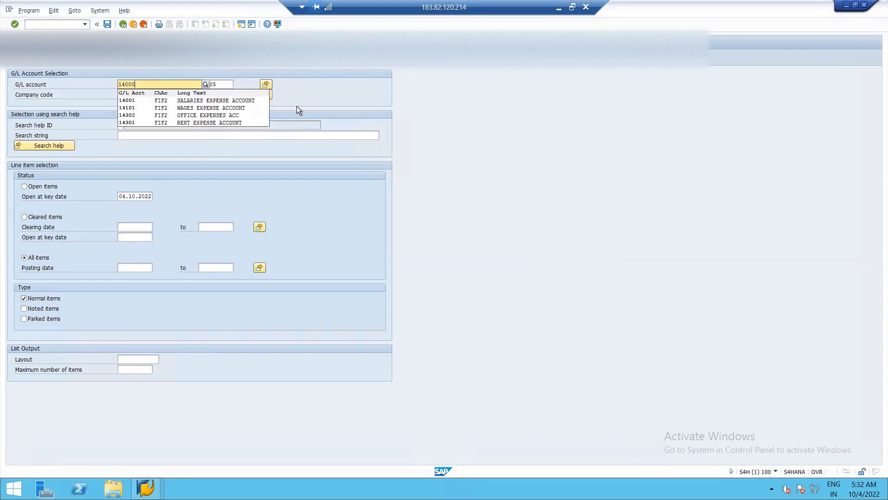
click(528, 85)
click(13, 59)
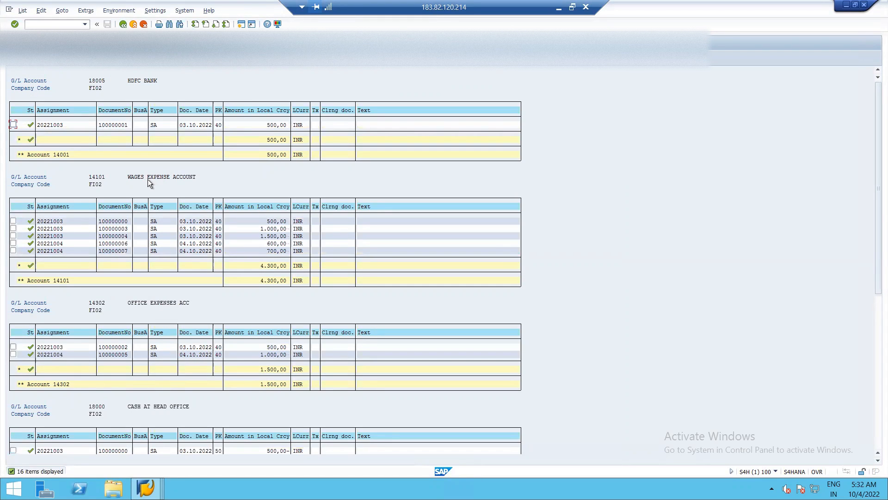
Step: Examine the dates and amounts of the line items for wages, office expenses and cash at head office
click(187, 244)
click(274, 251)
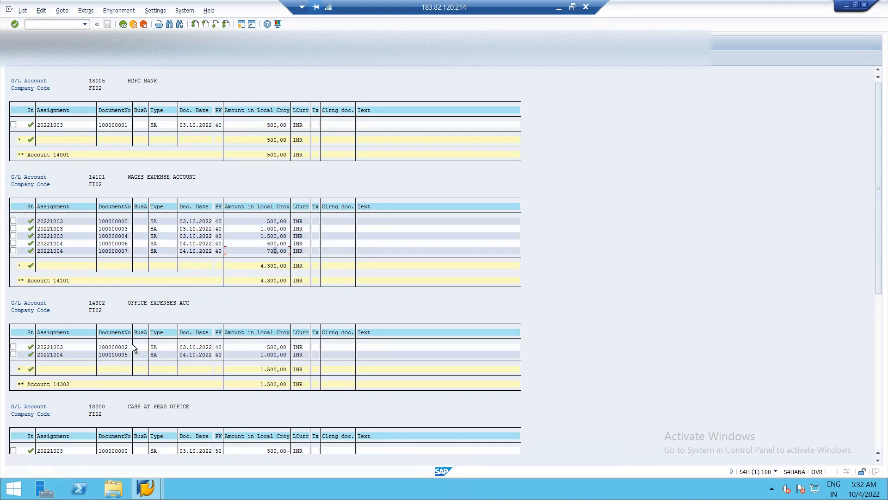
scroll(194, 344, down, 1)
click(188, 340)
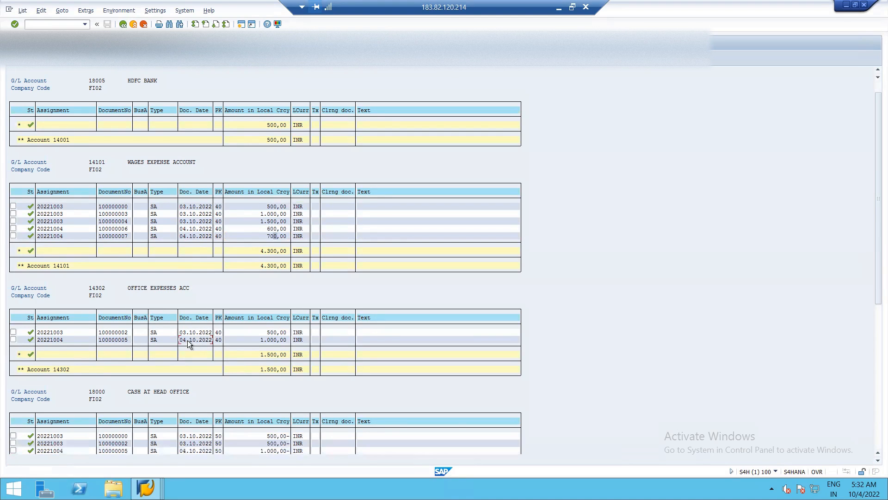
click(274, 340)
scroll(293, 360, down, 1)
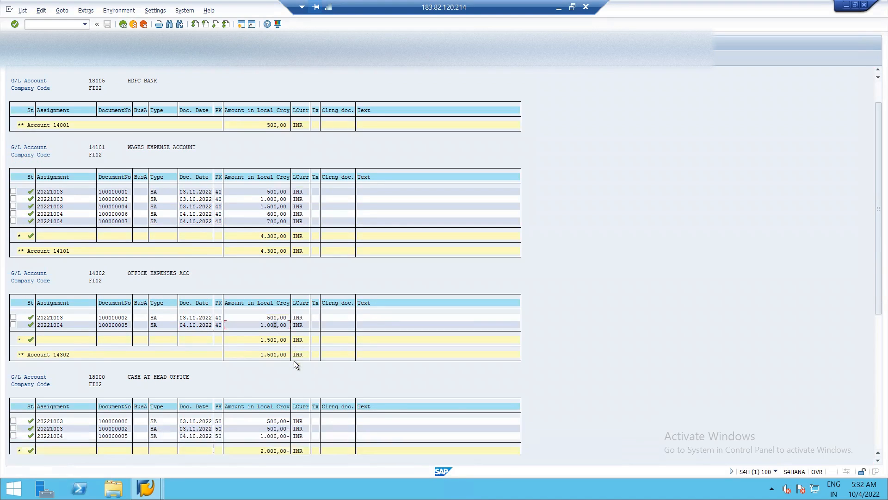
scroll(304, 340, down, 2)
click(142, 344)
scroll(146, 300, up, 1)
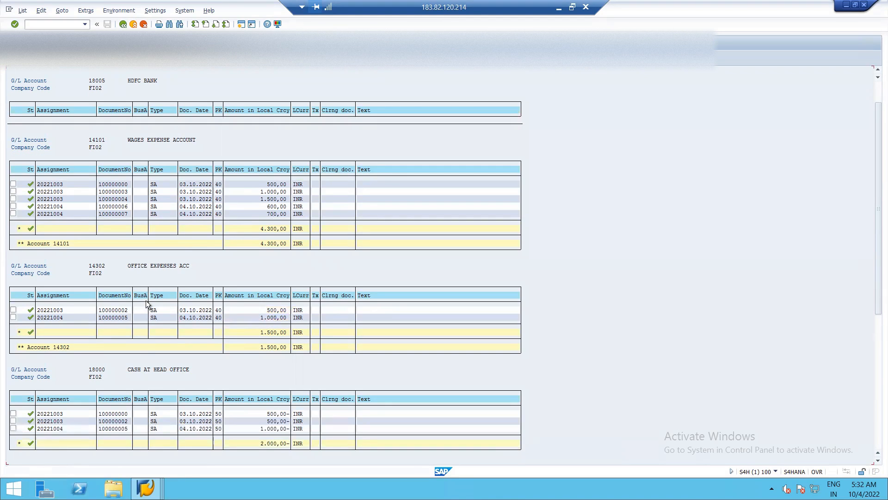
scroll(146, 303, up, 2)
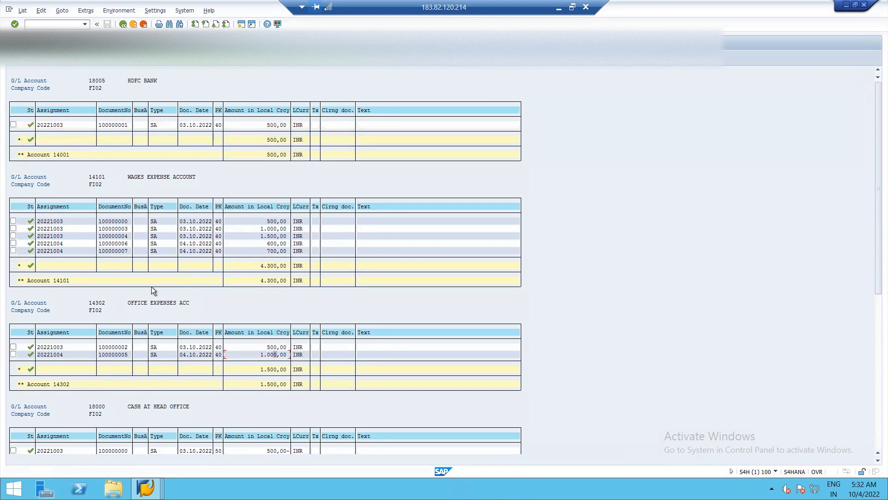
scroll(223, 172, down, 4)
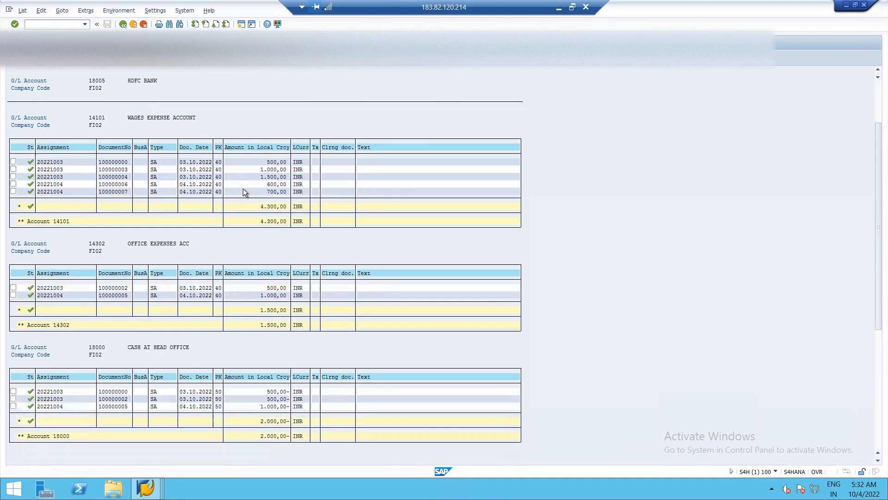
scroll(232, 183, down, 3)
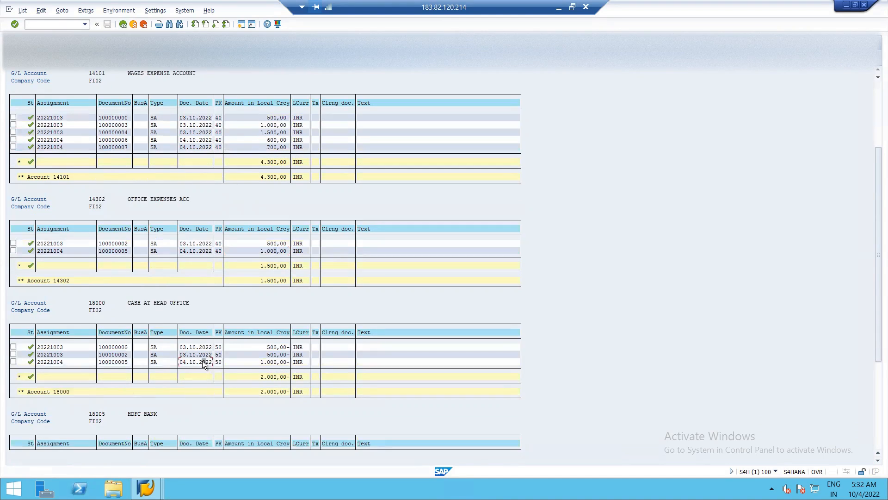
click(271, 362)
Step: Exit the line item display to the SAP Easy Access menu and minimize the remote desktop session
click(123, 25)
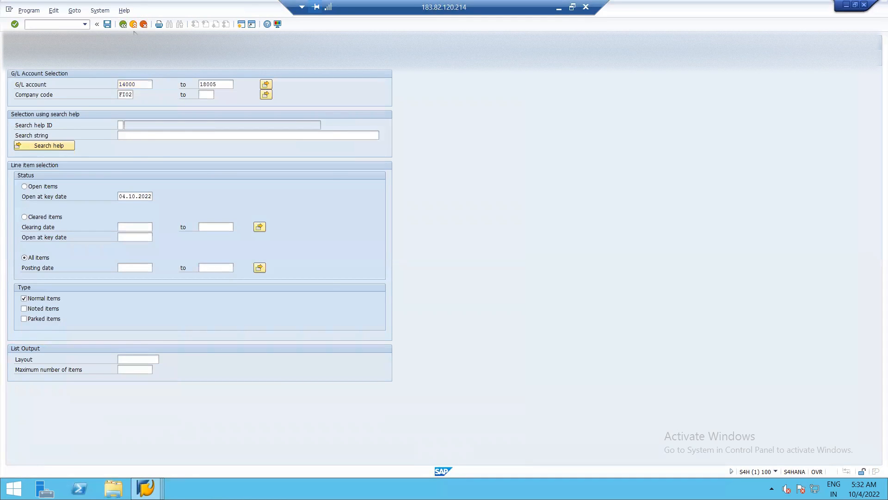
click(133, 25)
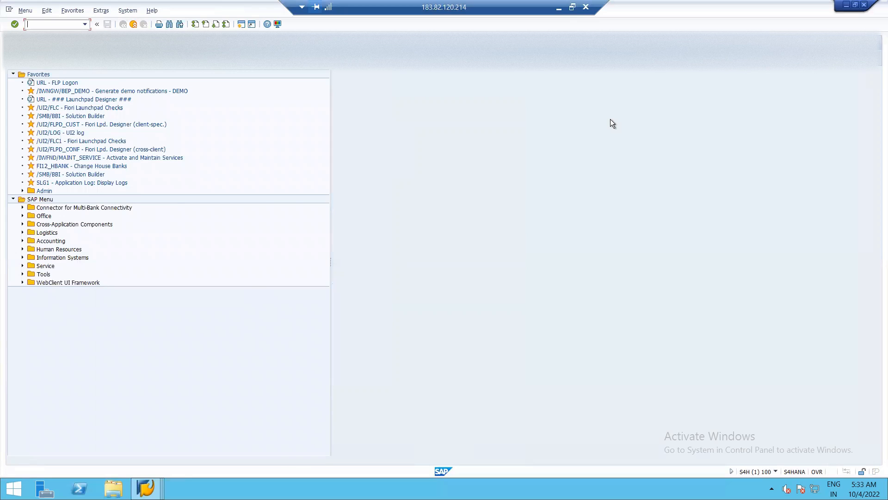
click(558, 6)
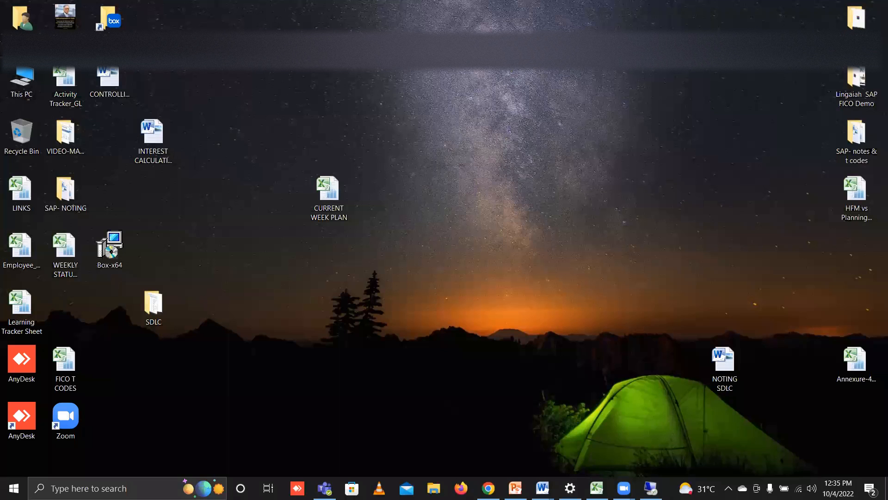